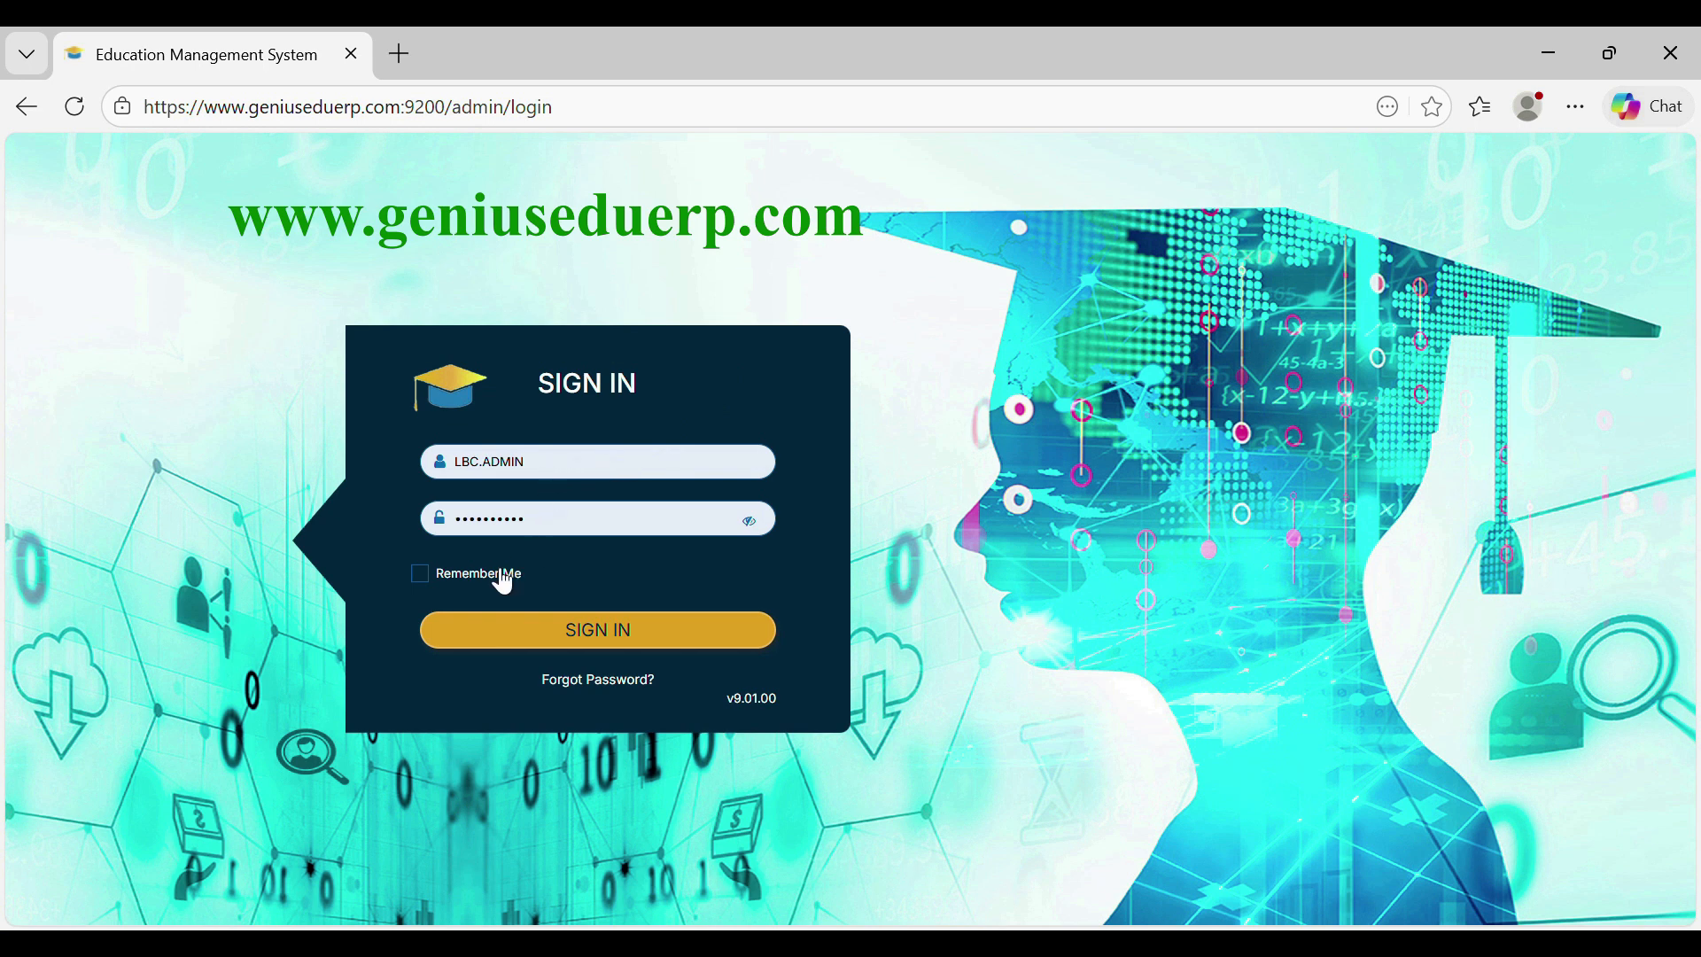
# - Sign in to the admin account with Remember Me enabled and expand the Manual Examination options under Exams Management
pyautogui.click(445, 578)
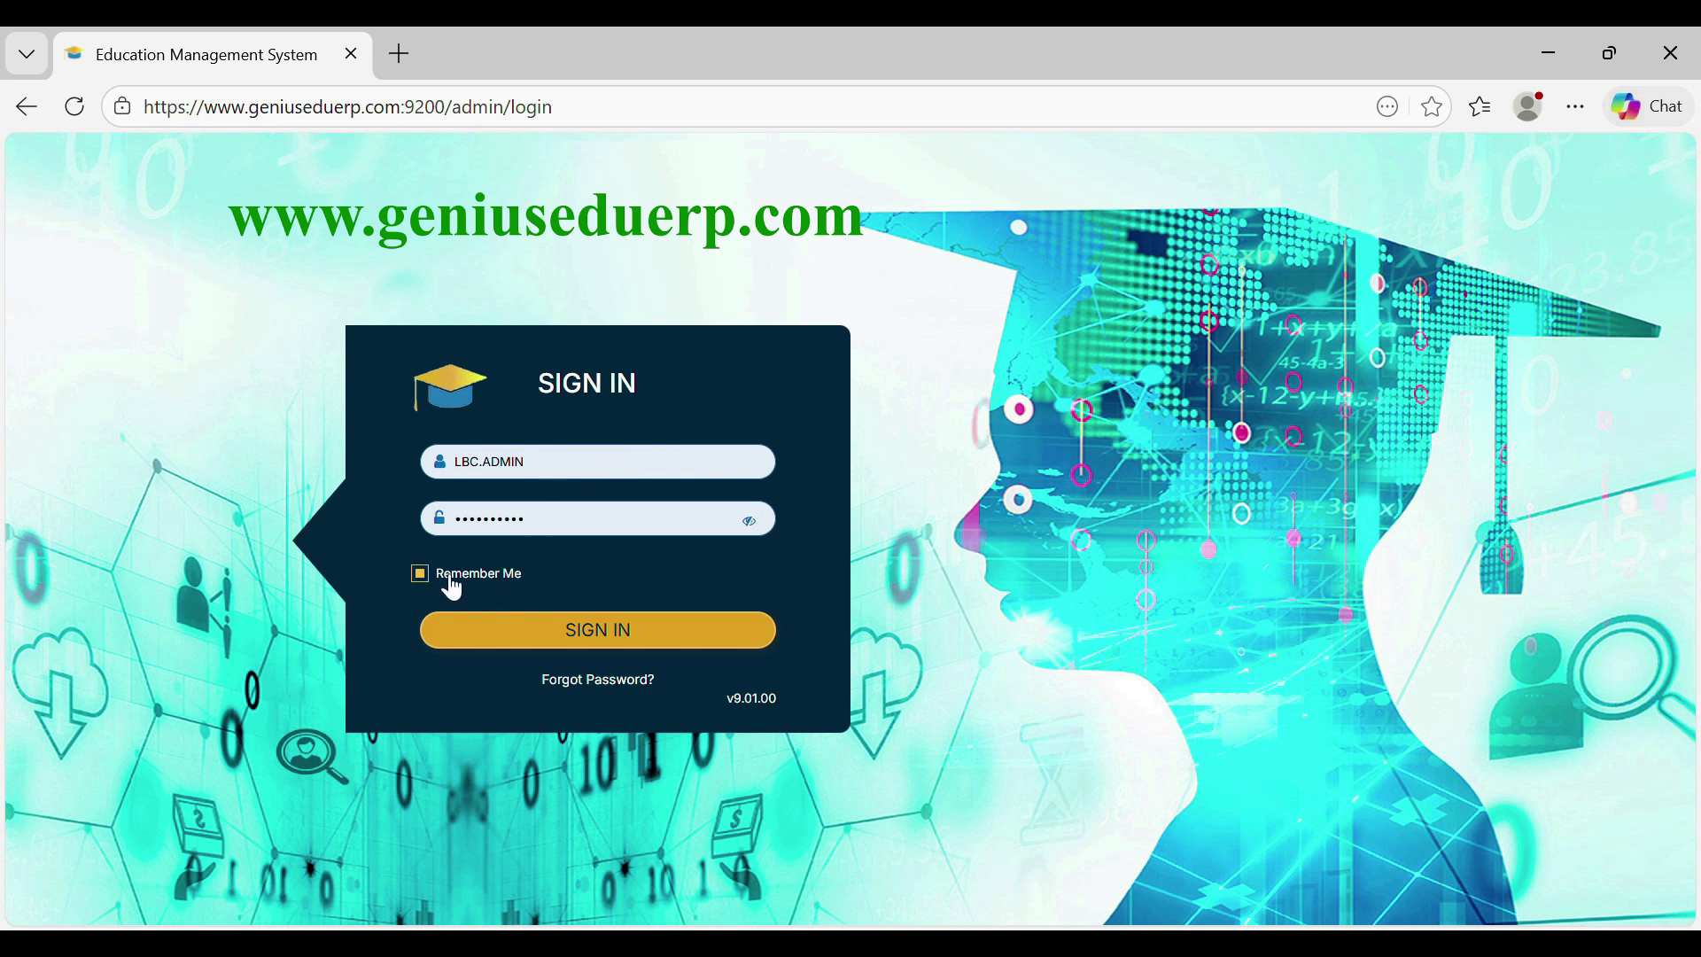
pyautogui.click(597, 634)
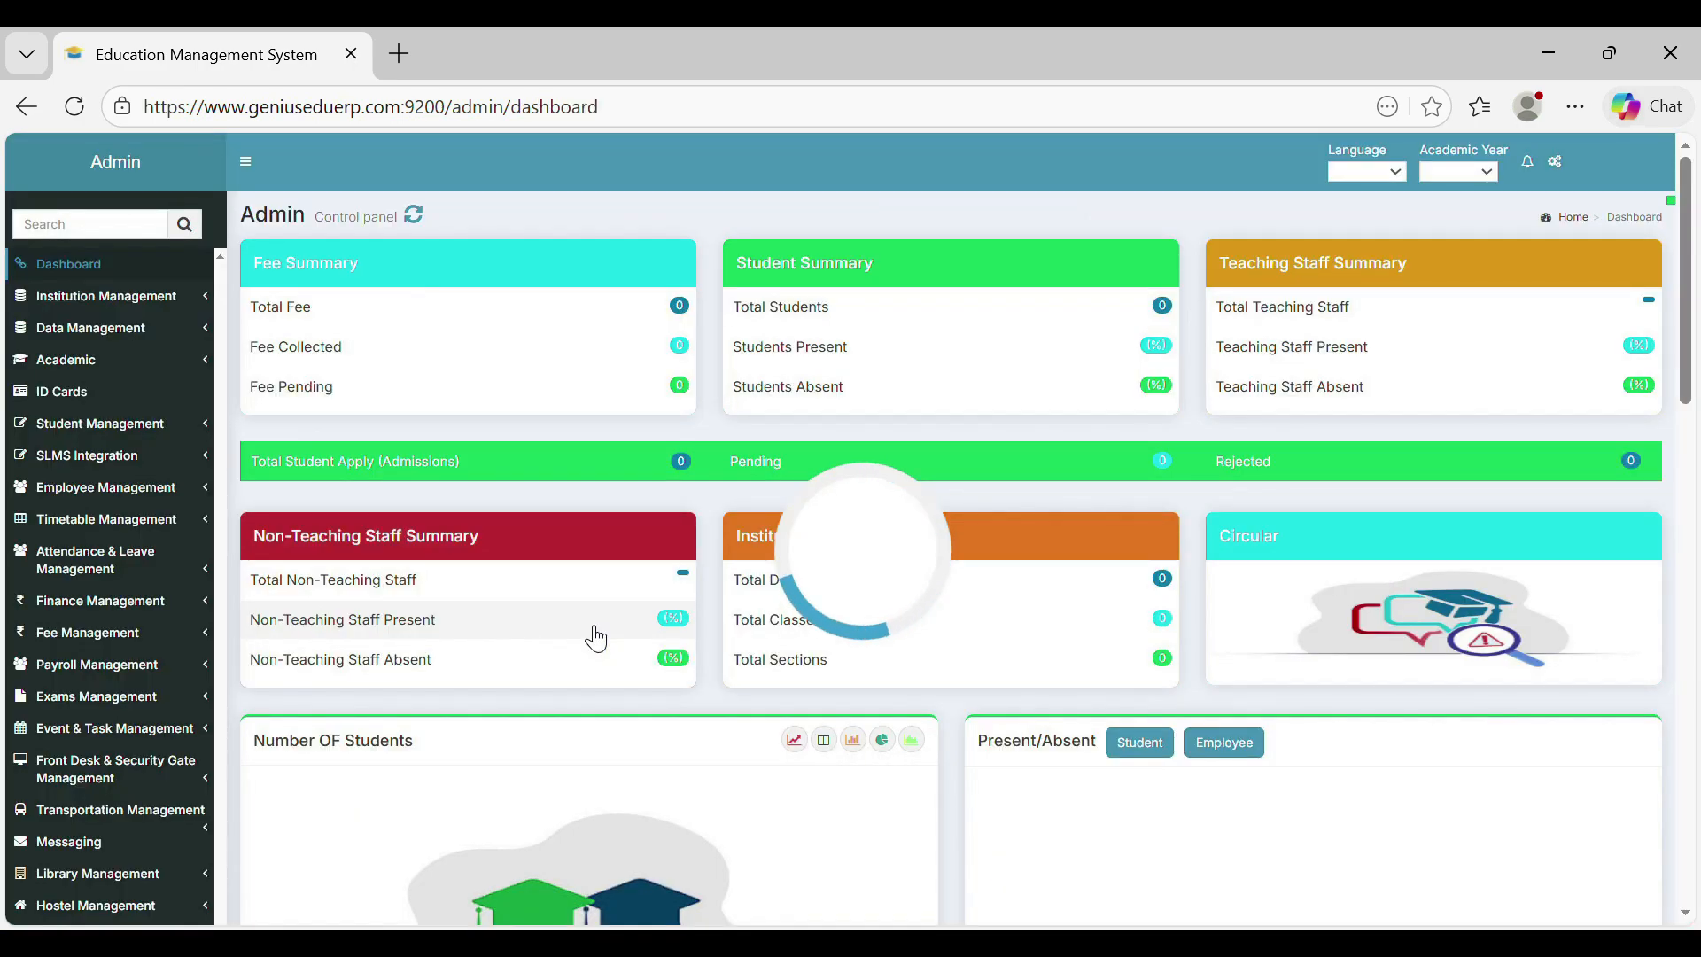
pyautogui.scroll(-3, 113, 494)
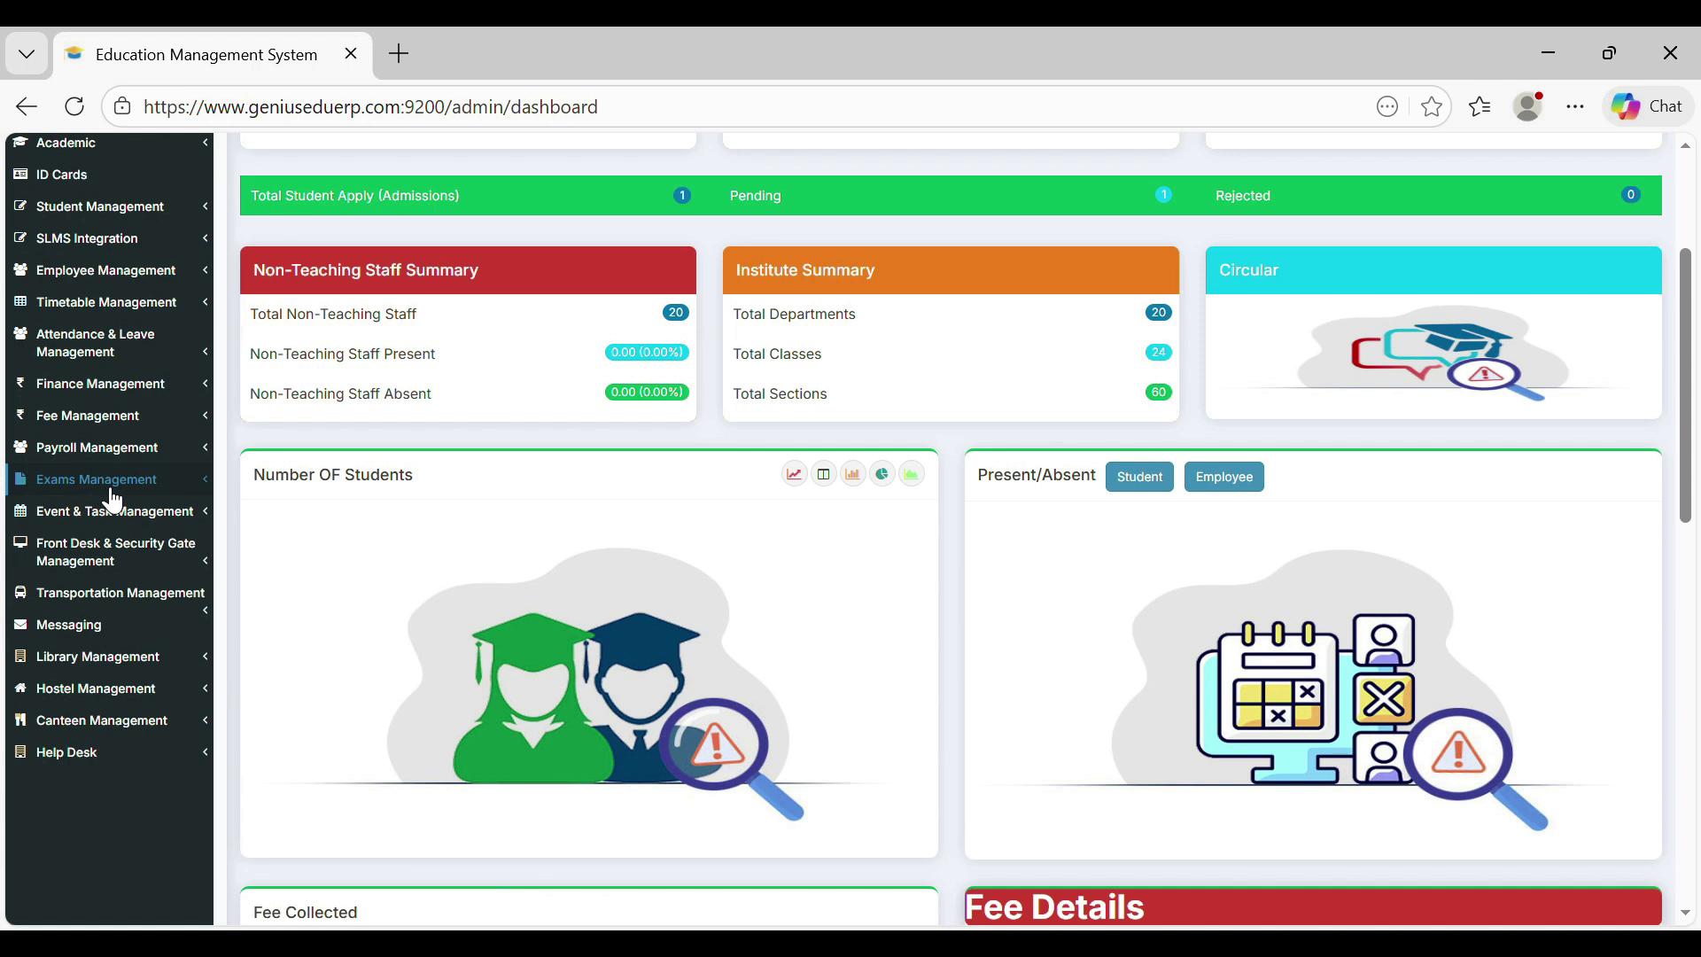
pyautogui.click(111, 493)
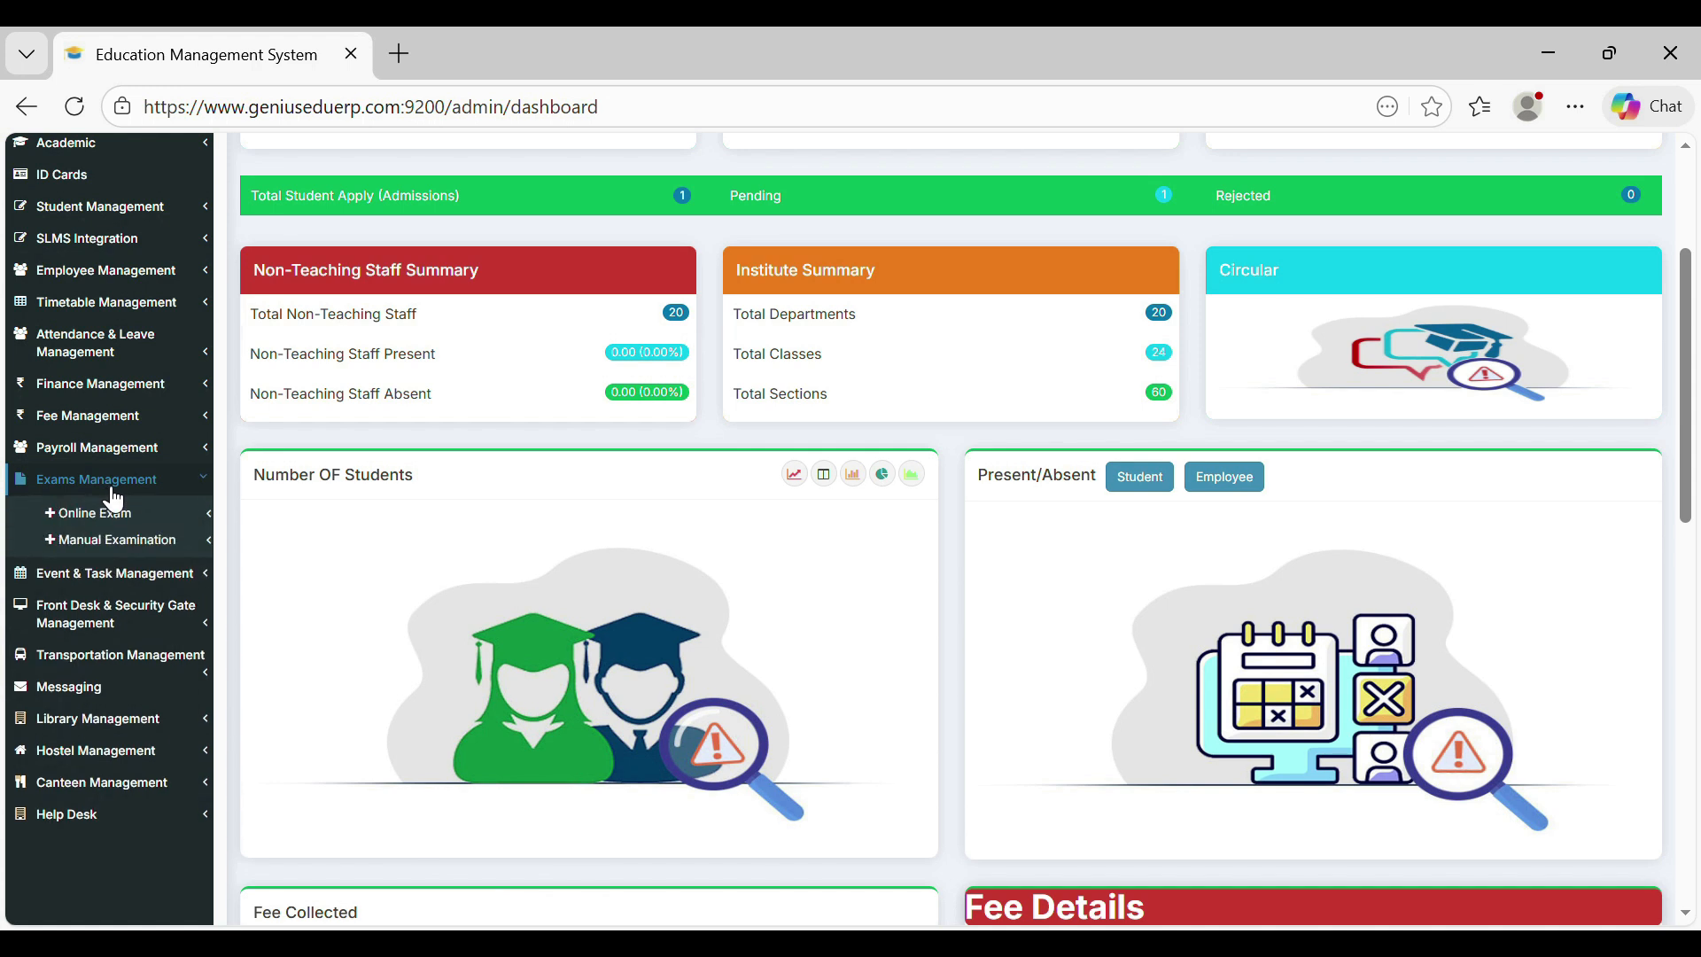
pyautogui.click(130, 541)
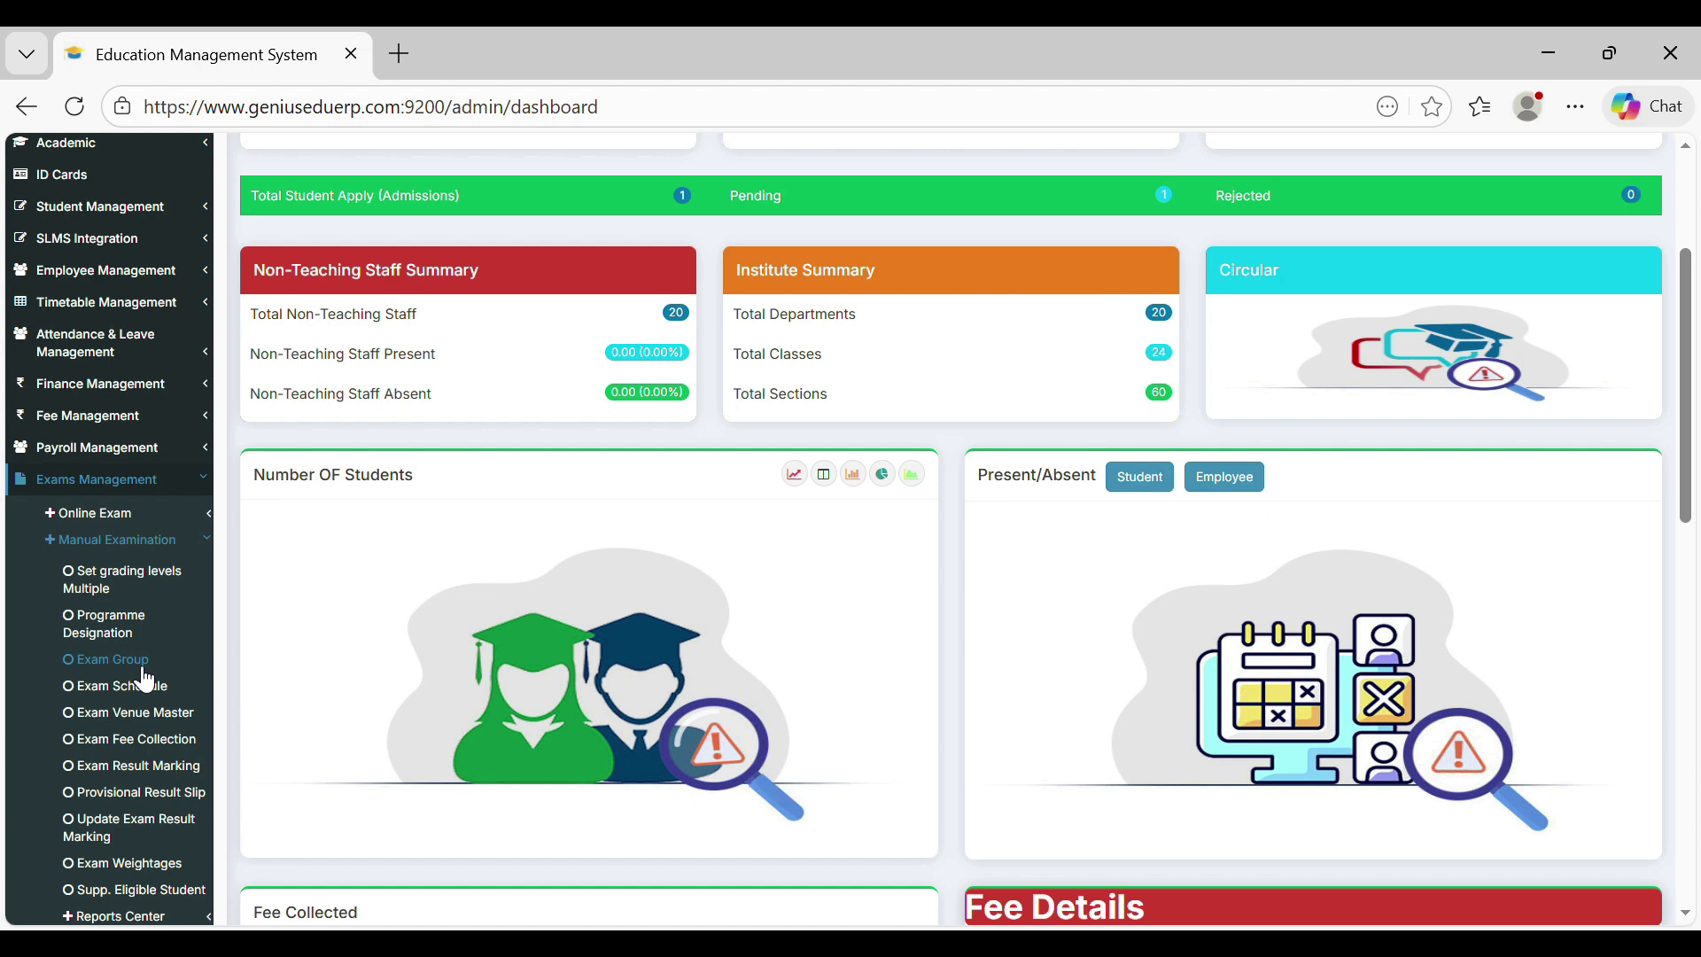
pyautogui.scroll(3, 142, 682)
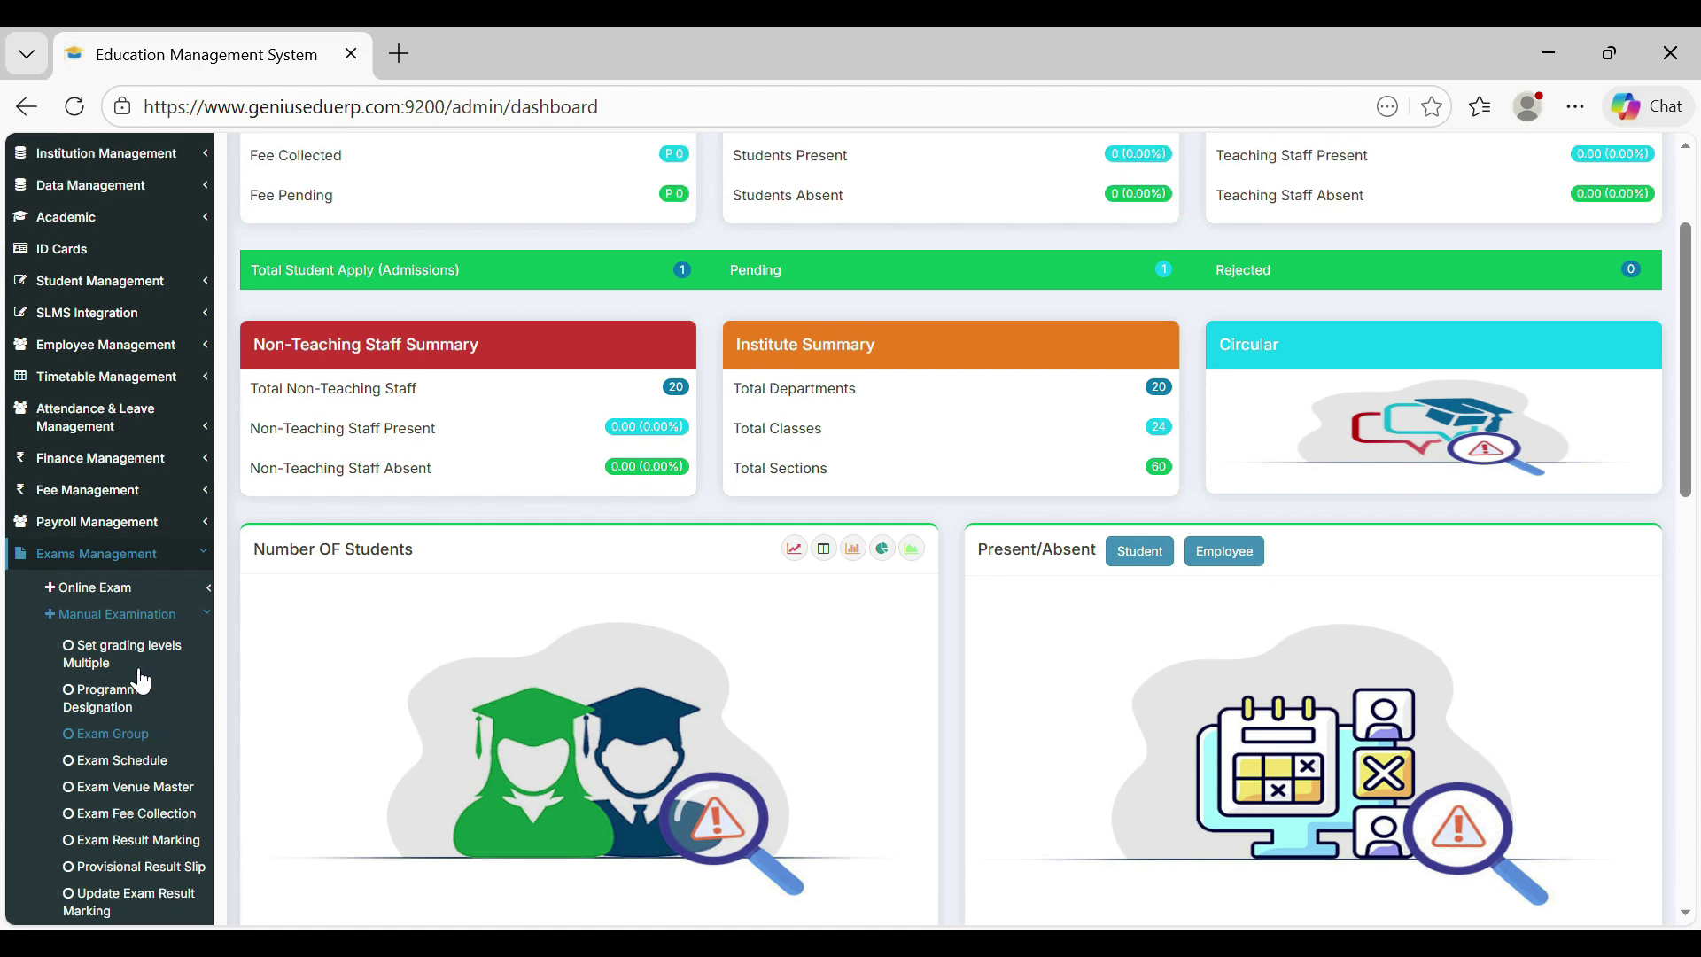
# - Assign the Technology and Pedagogy, Assessment and Moderation, and E-Learning modules to the postgraduate diploma's Semester 1 batch, with 10 maximum weekly classes each
pyautogui.click(122, 381)
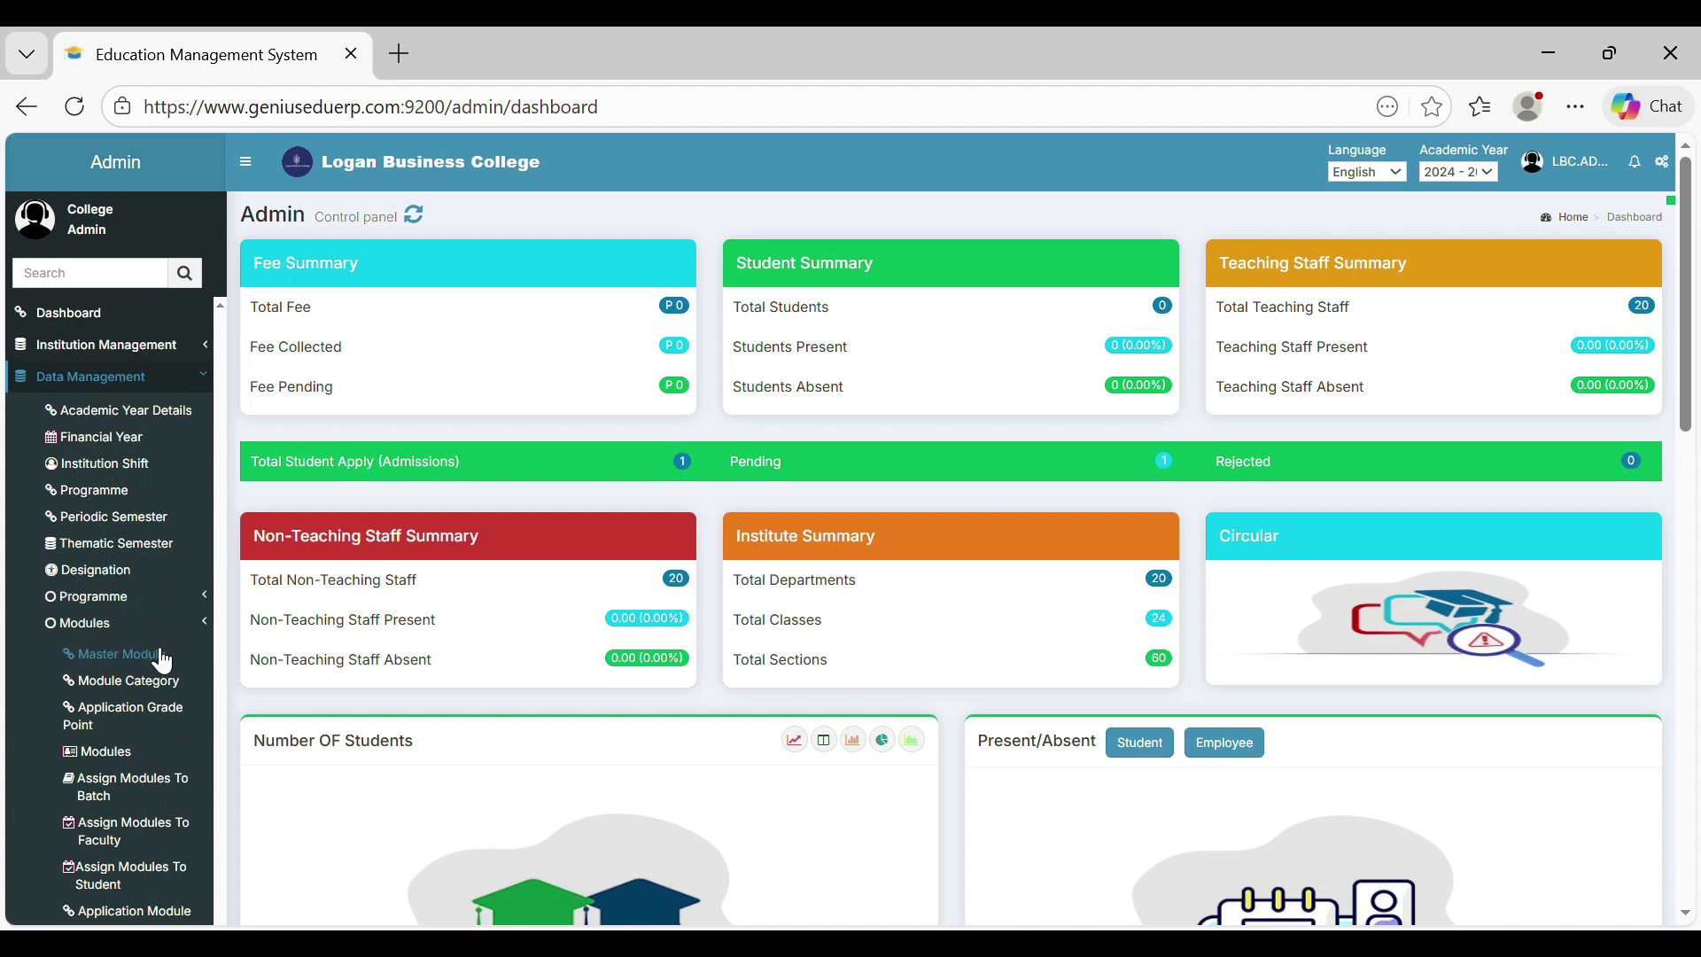
pyautogui.click(112, 797)
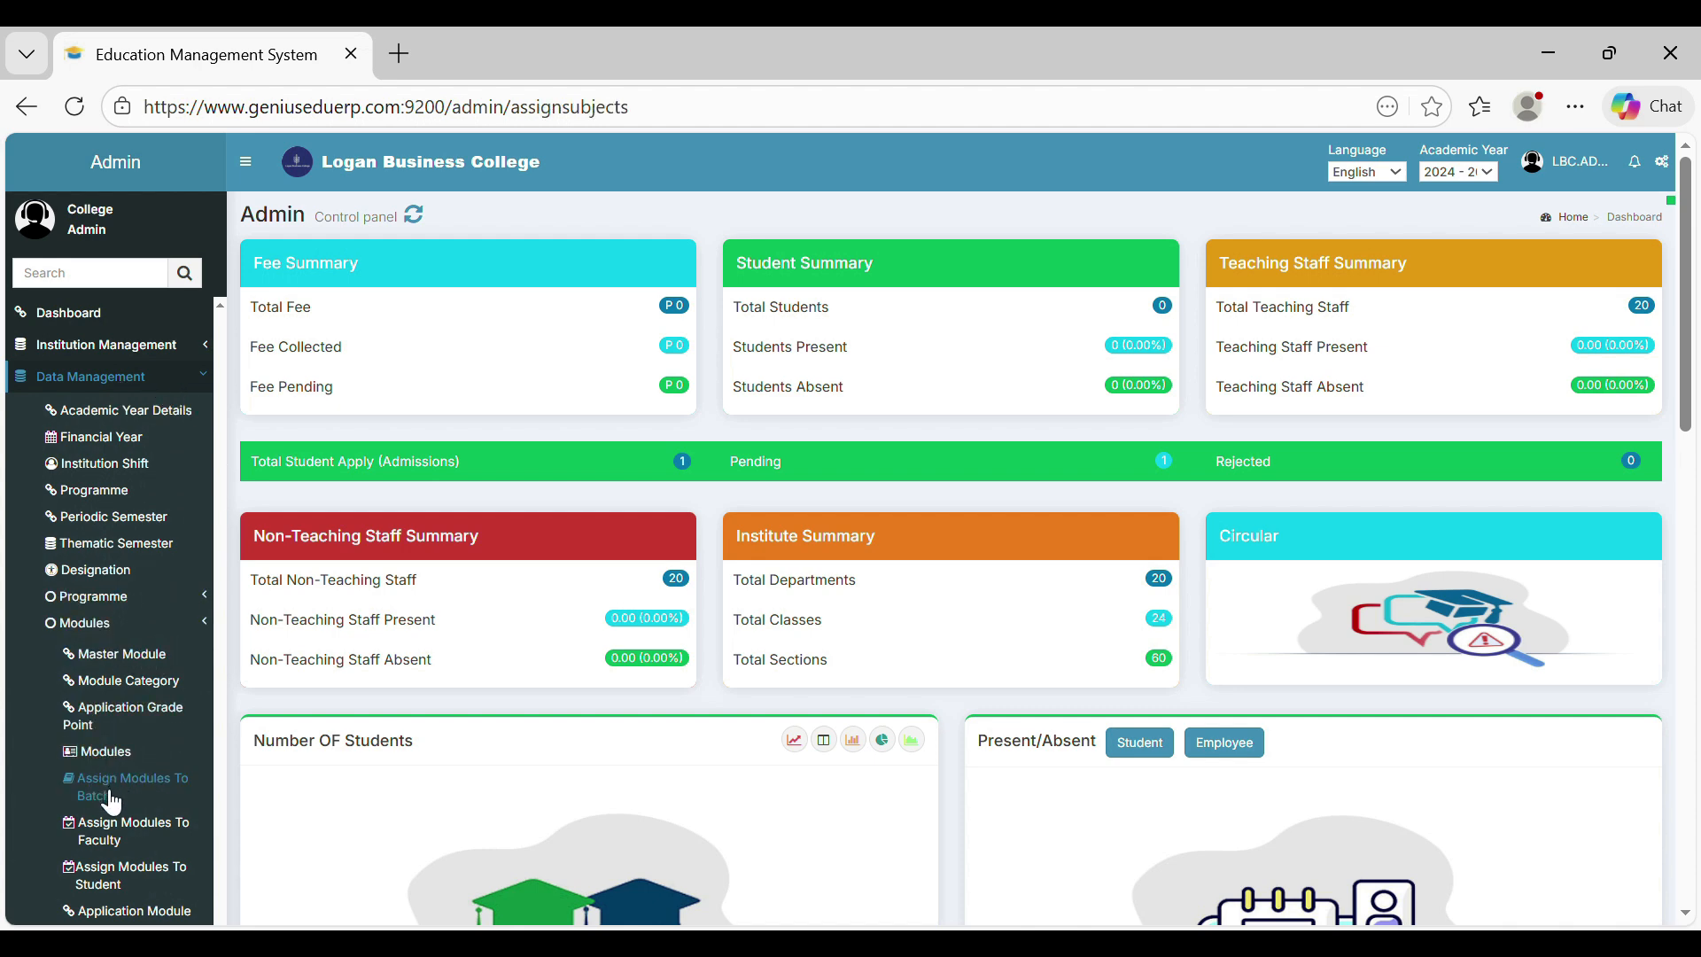
pyautogui.click(1576, 268)
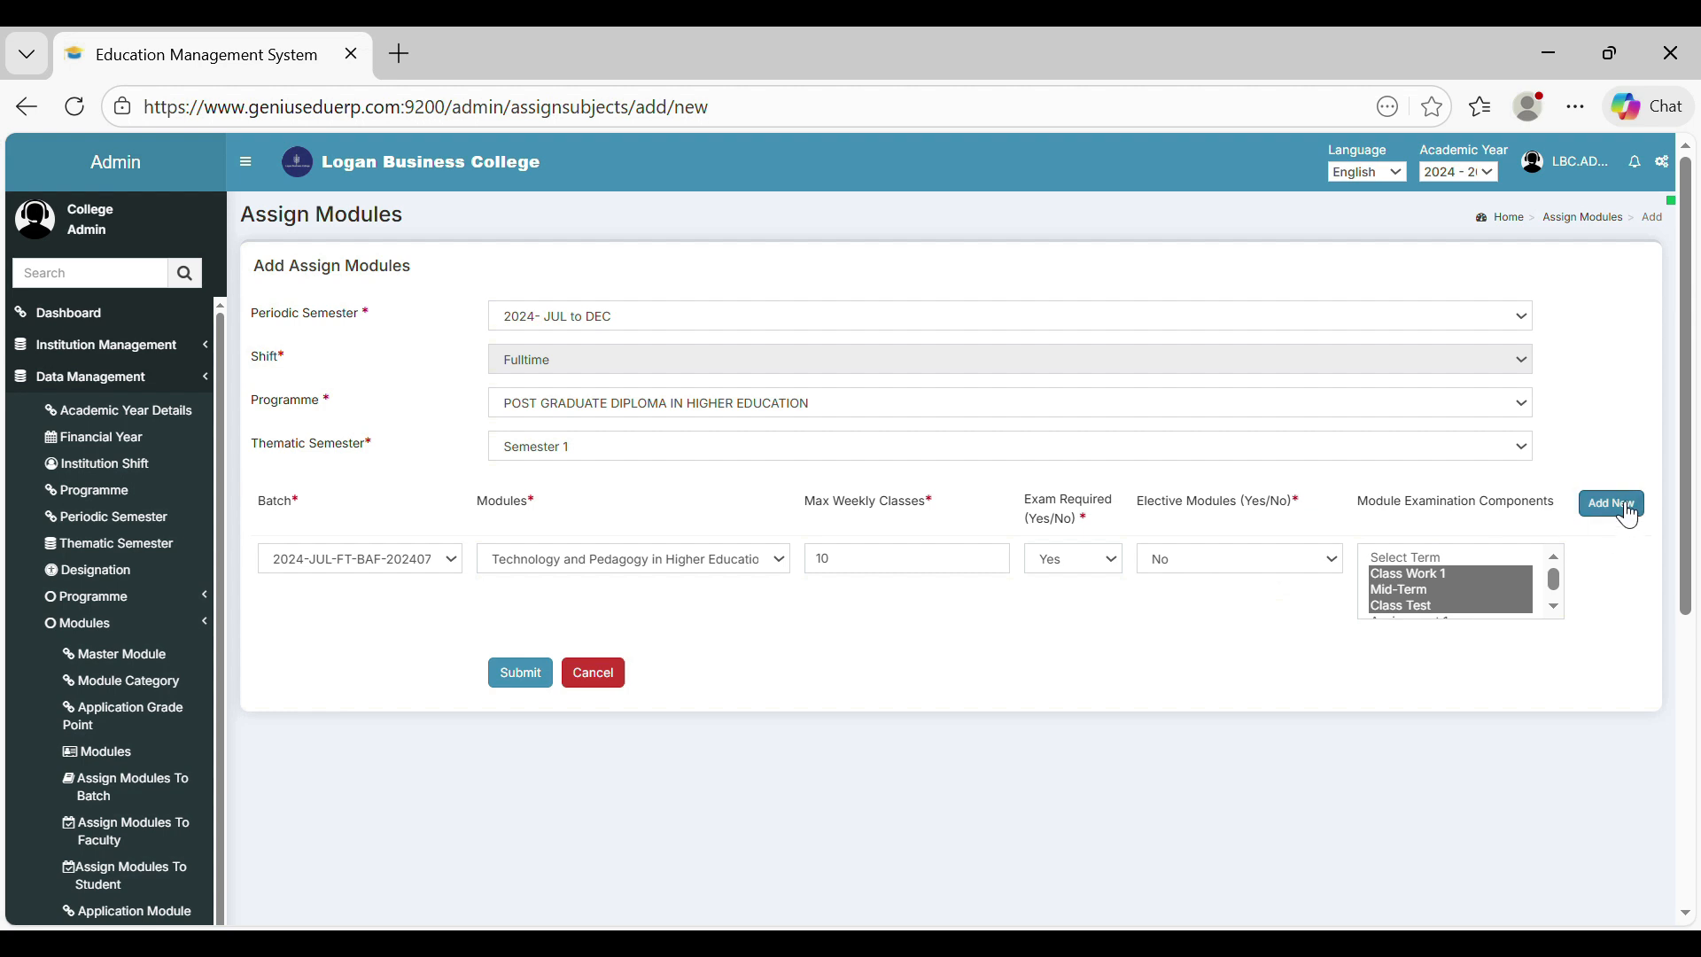
pyautogui.click(1628, 515)
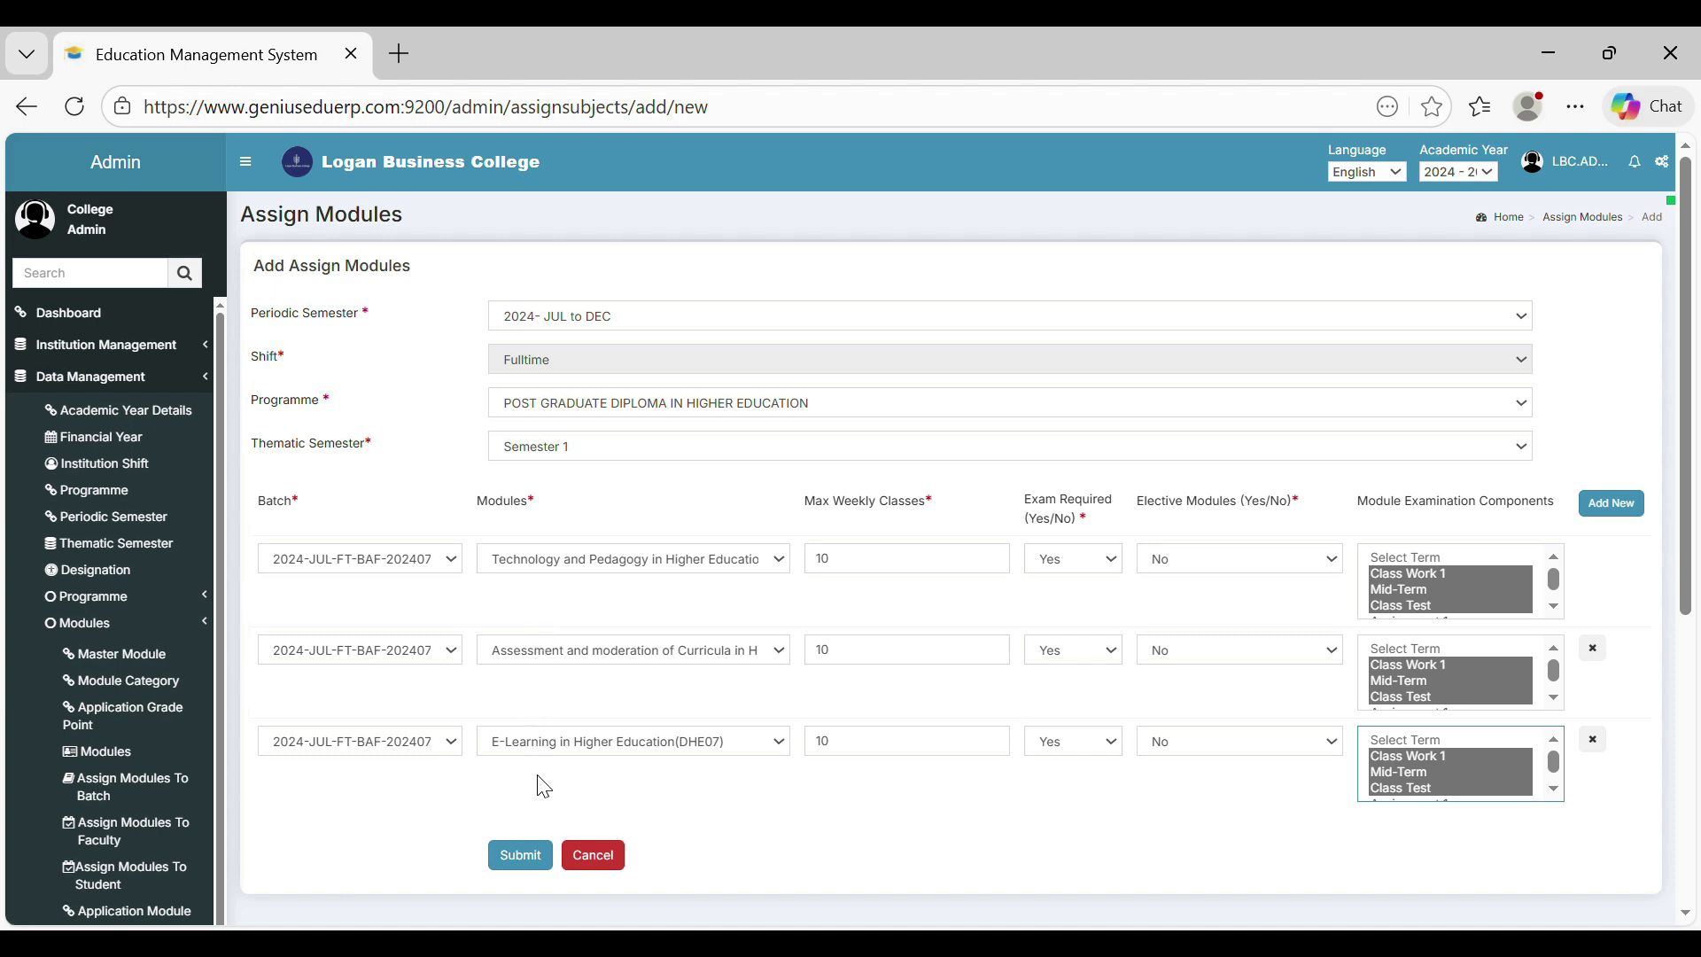
pyautogui.click(536, 862)
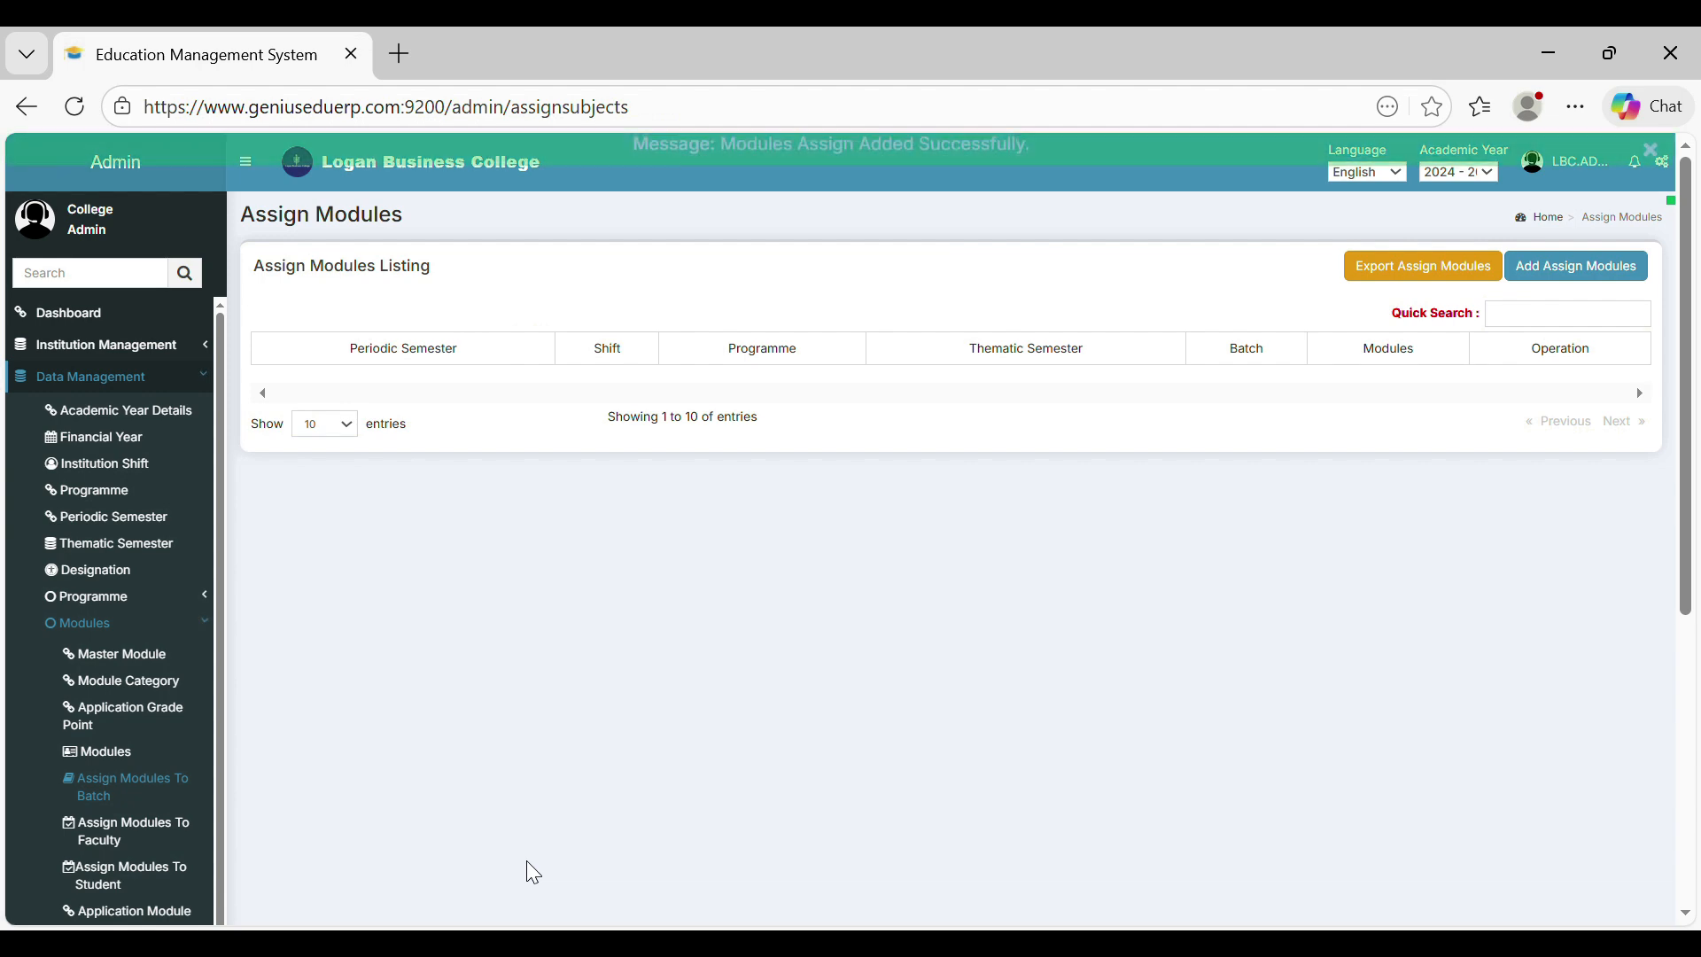
# - Assign five modules, including Introduction to Accounting and Business Communications, to the four students of batch 2024-JUL-FT-TM-20240701 in Semester 2
pyautogui.click(124, 873)
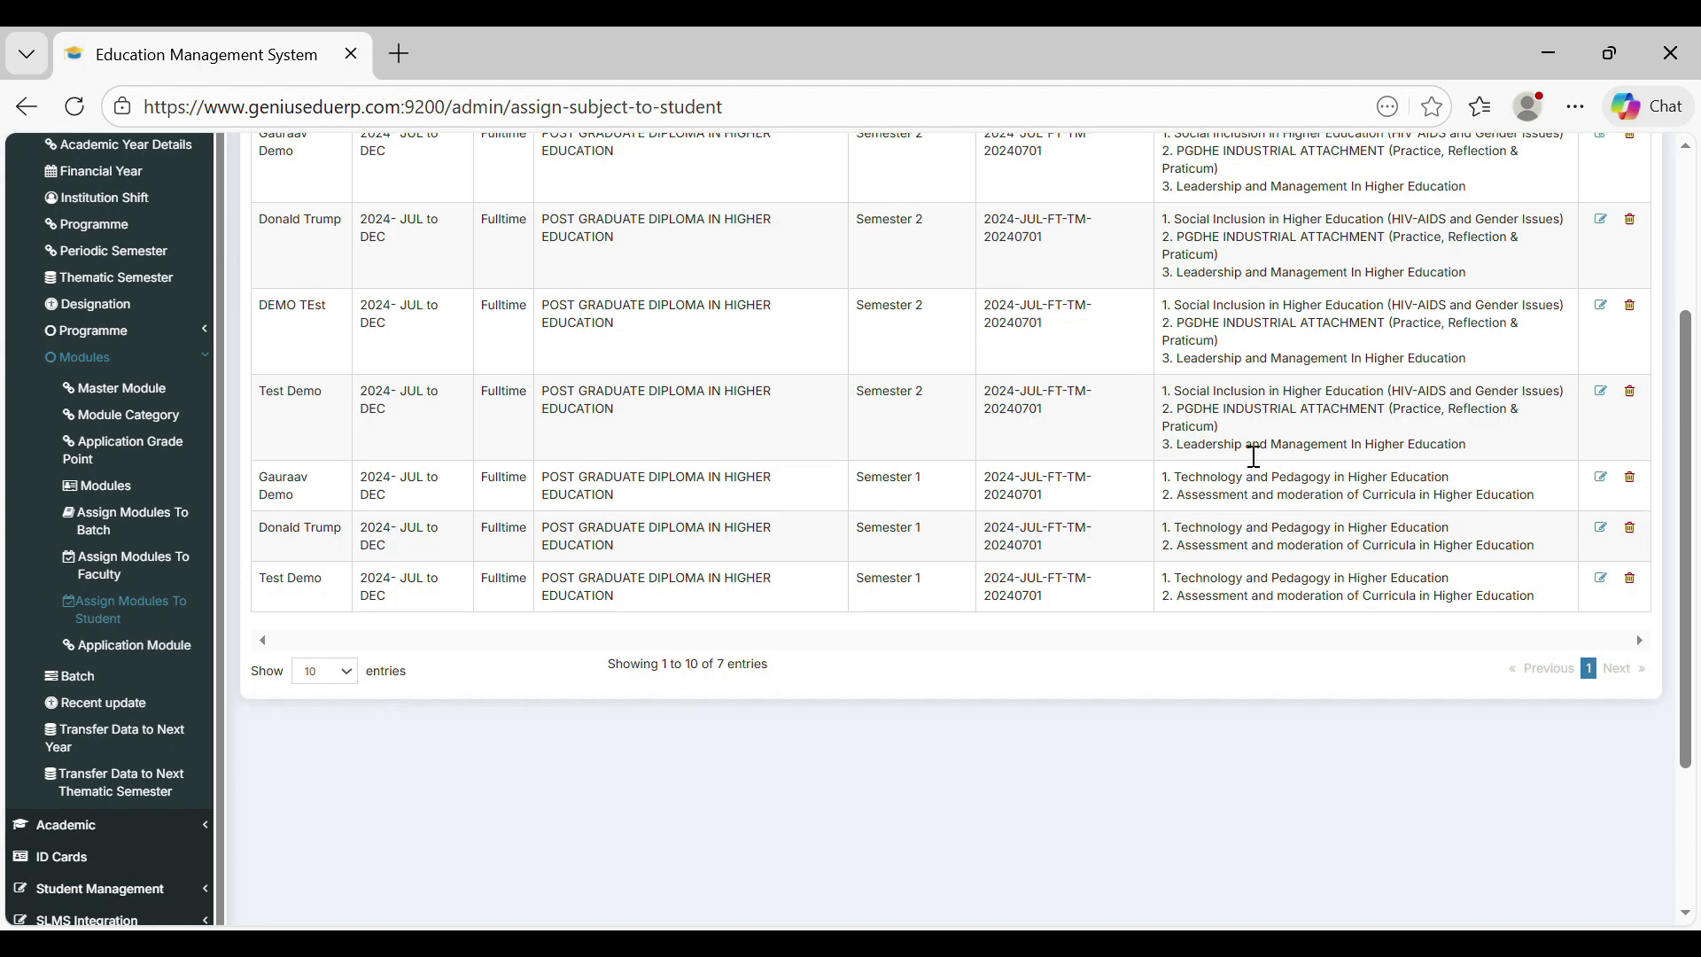
pyautogui.scroll(3, 1252, 456)
pyautogui.click(1528, 280)
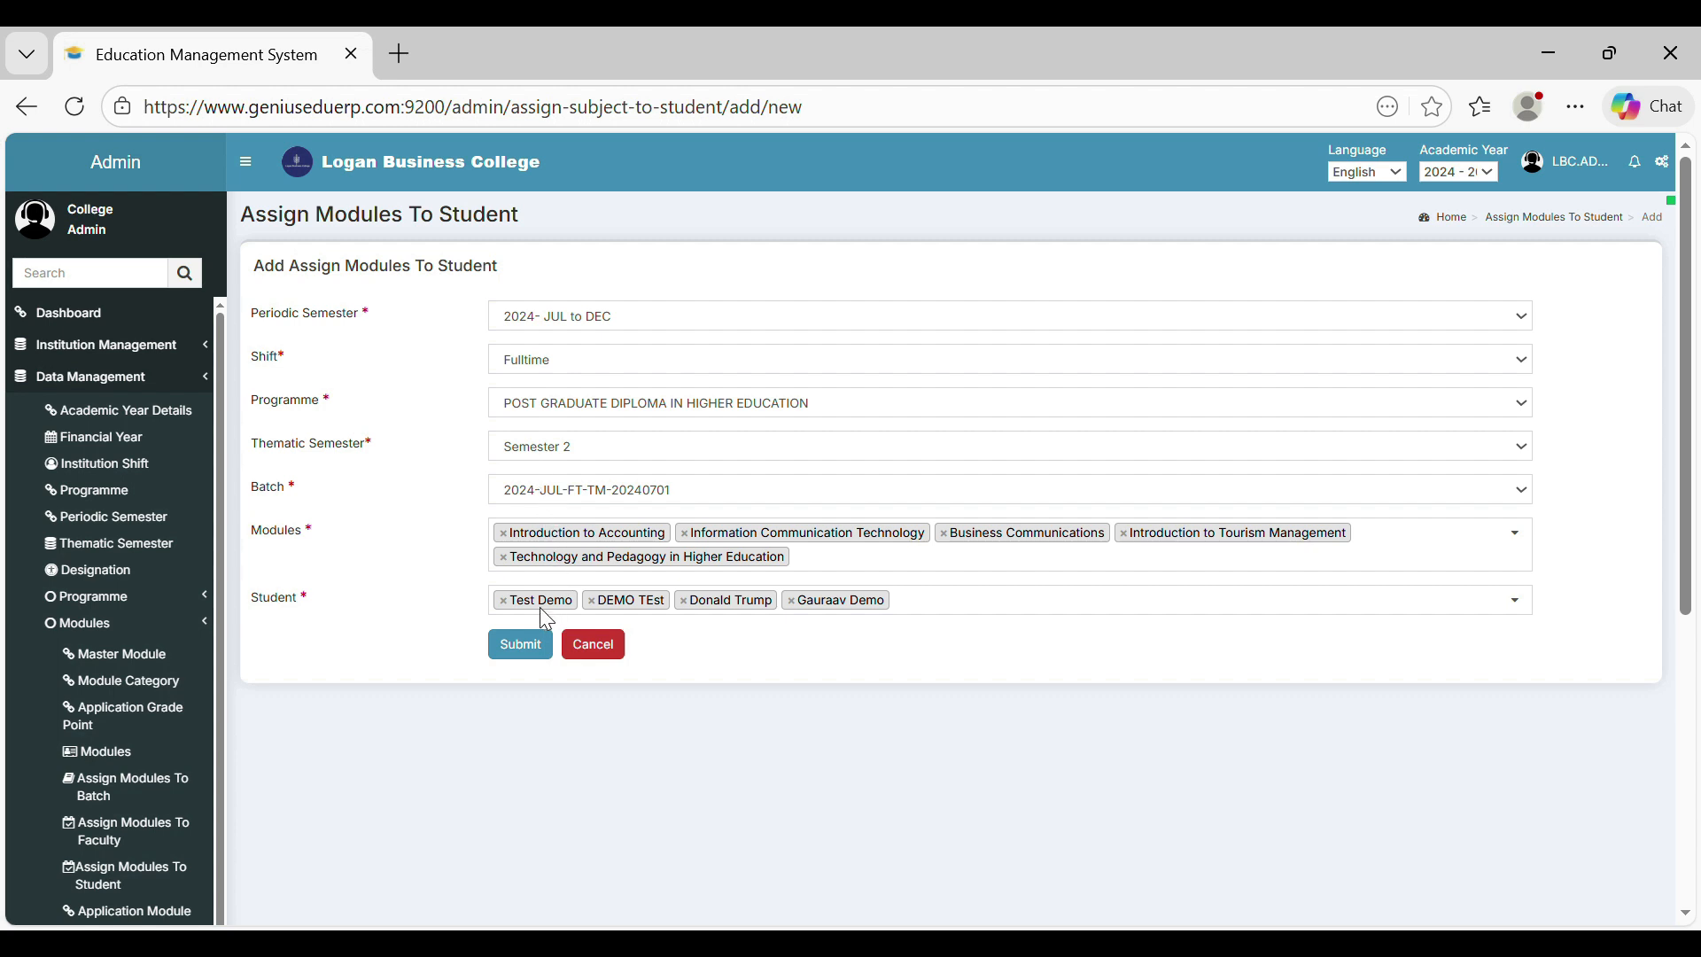
pyautogui.click(529, 658)
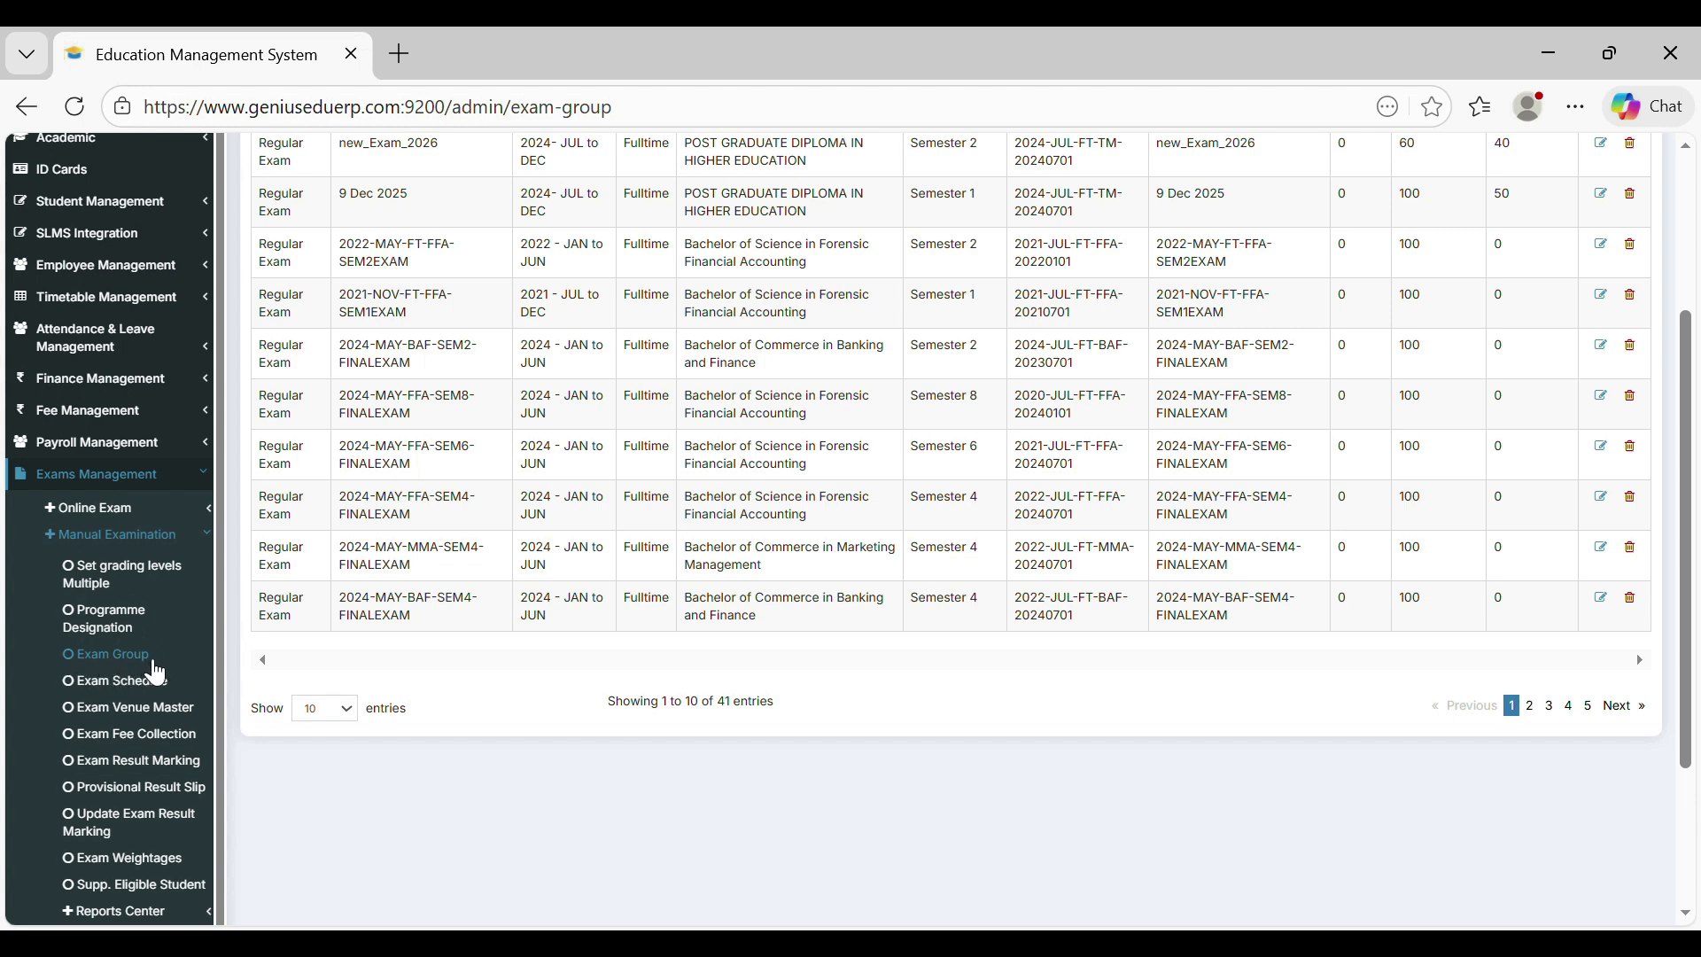
# - Create exam group New Exam25 with exam Exam25 for batch 2024-JUL-FT-TM-20240701, Semester 2: maximum marks 60, minimum 40, GPA, Marks and Grades
pyautogui.scroll(3, 1033, 379)
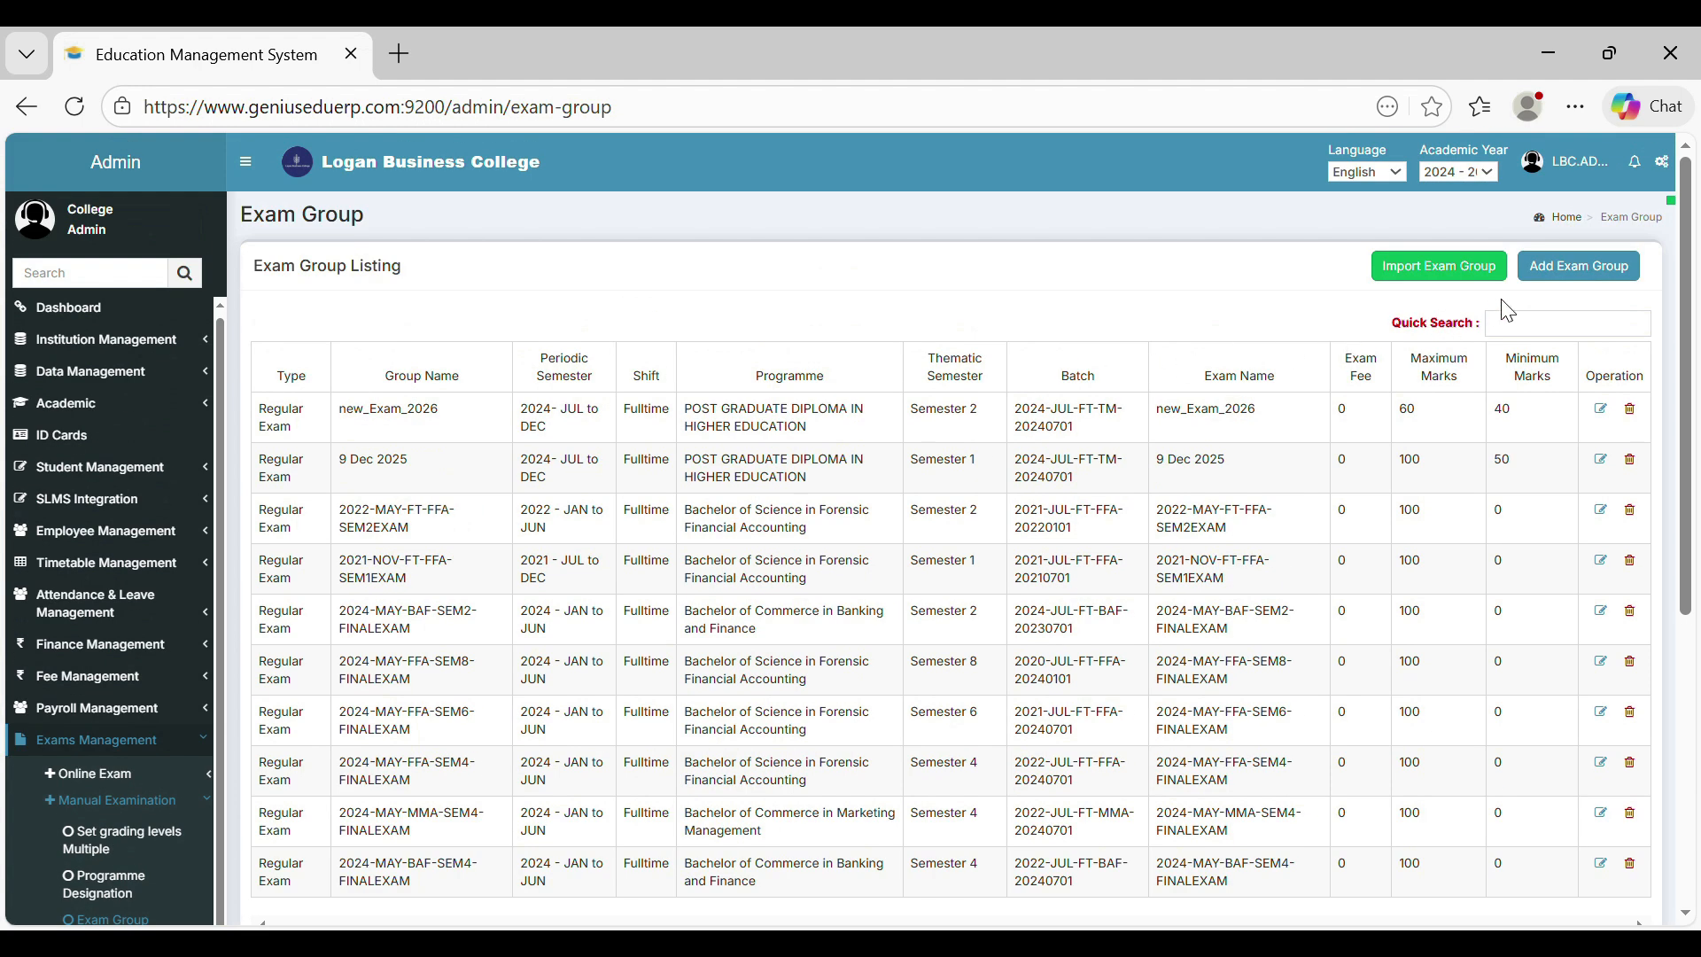
pyautogui.click(1593, 285)
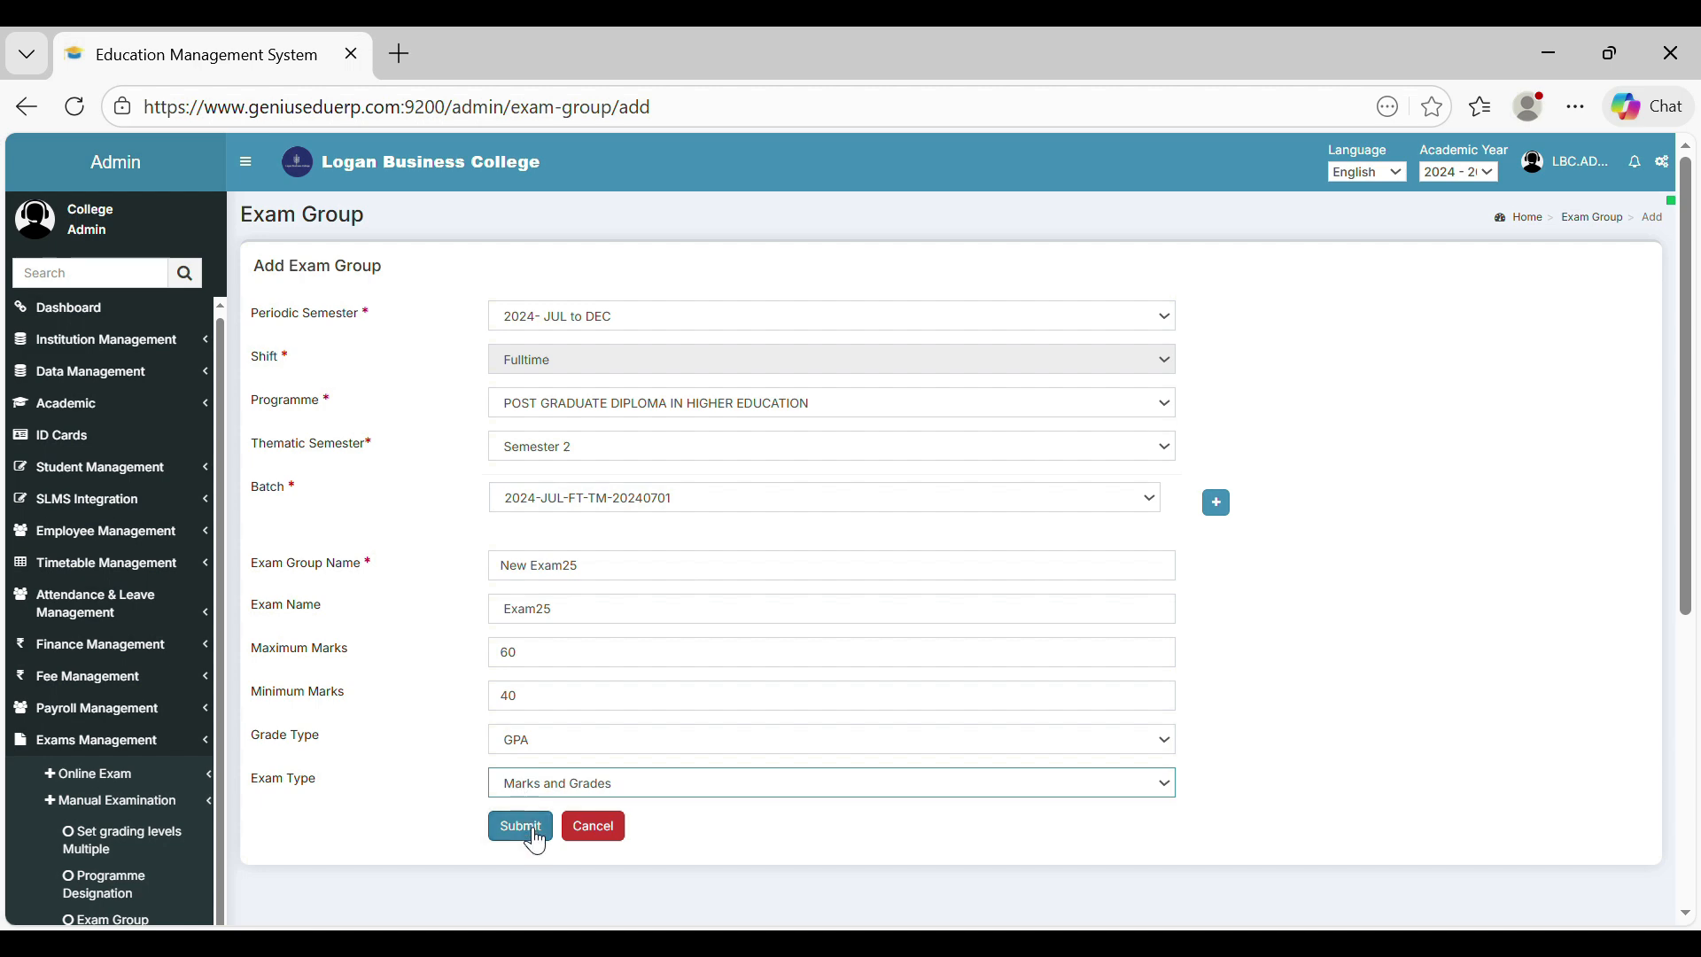
pyautogui.click(535, 840)
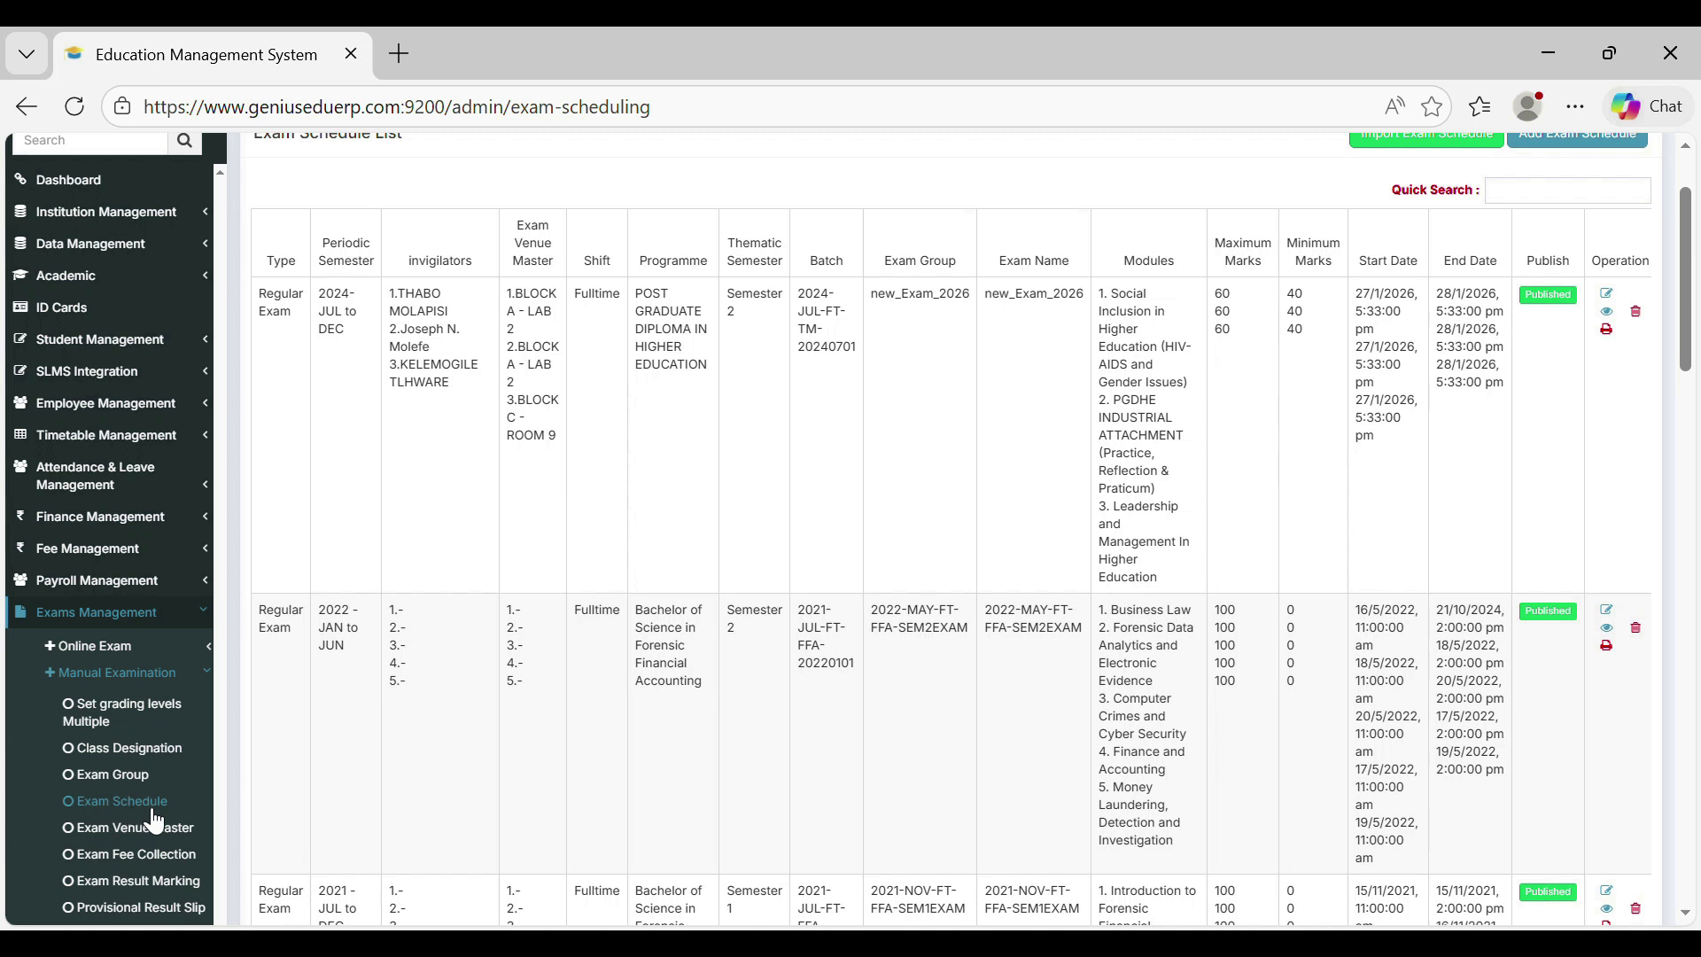
# - Try to import a published exam schedule for exam group New Exam25 with the exam type Marks and Grades
pyautogui.scroll(2, 439, 700)
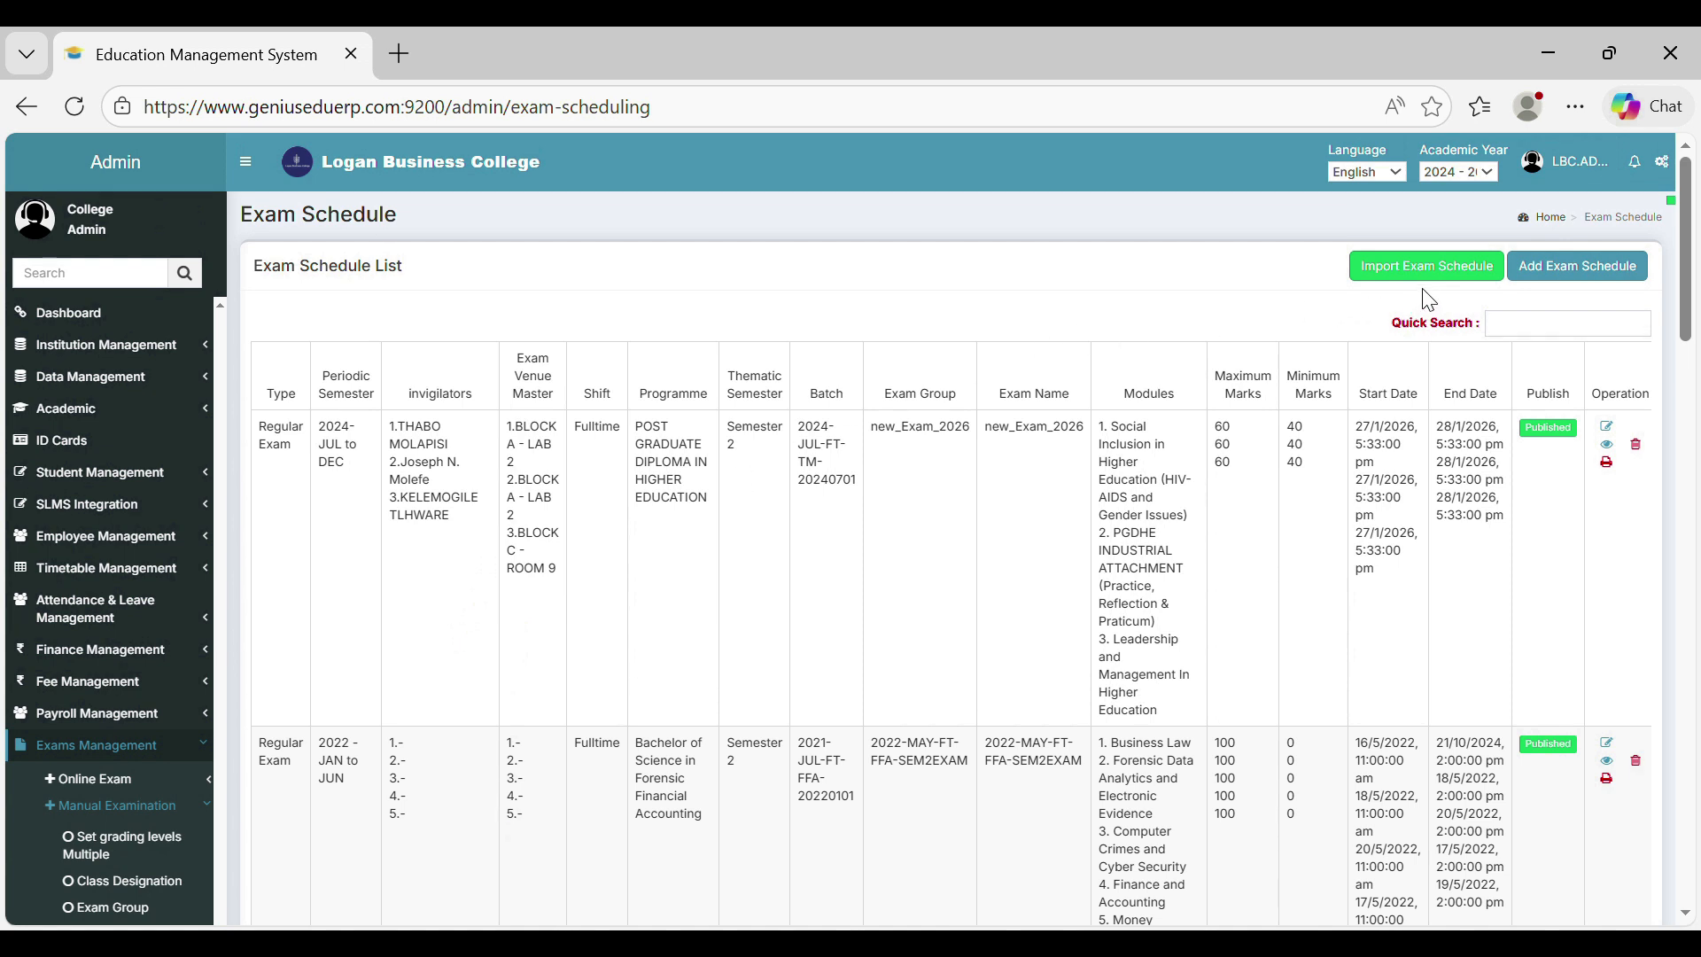
pyautogui.click(1453, 278)
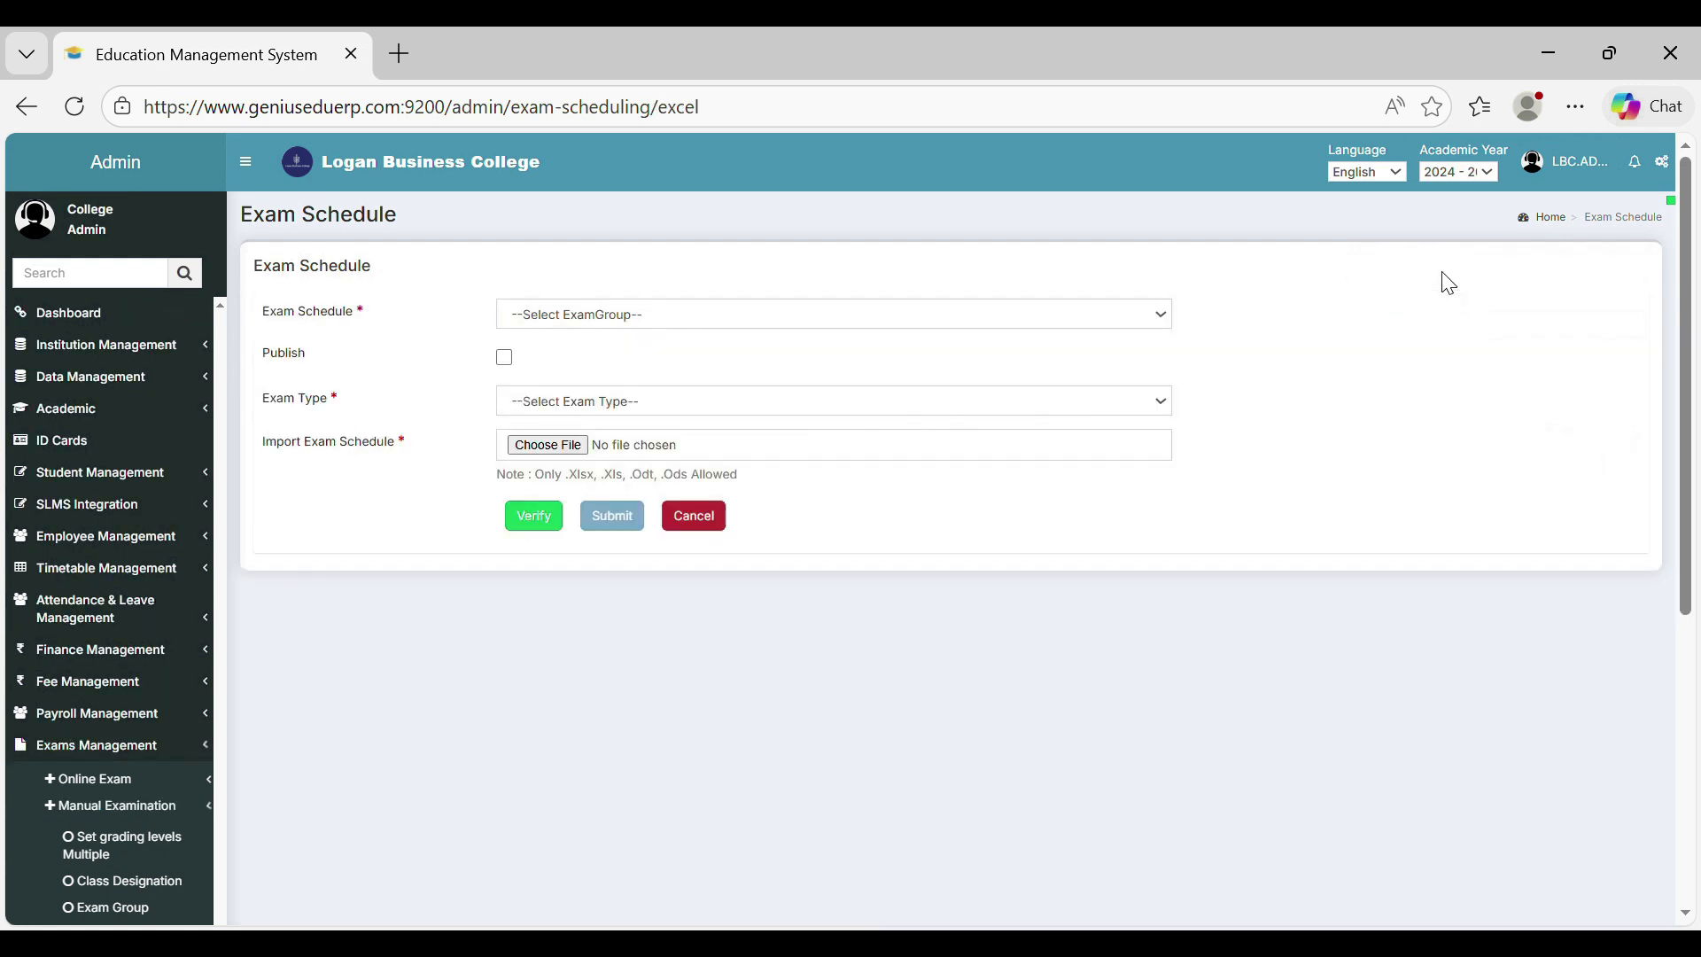
pyautogui.click(600, 318)
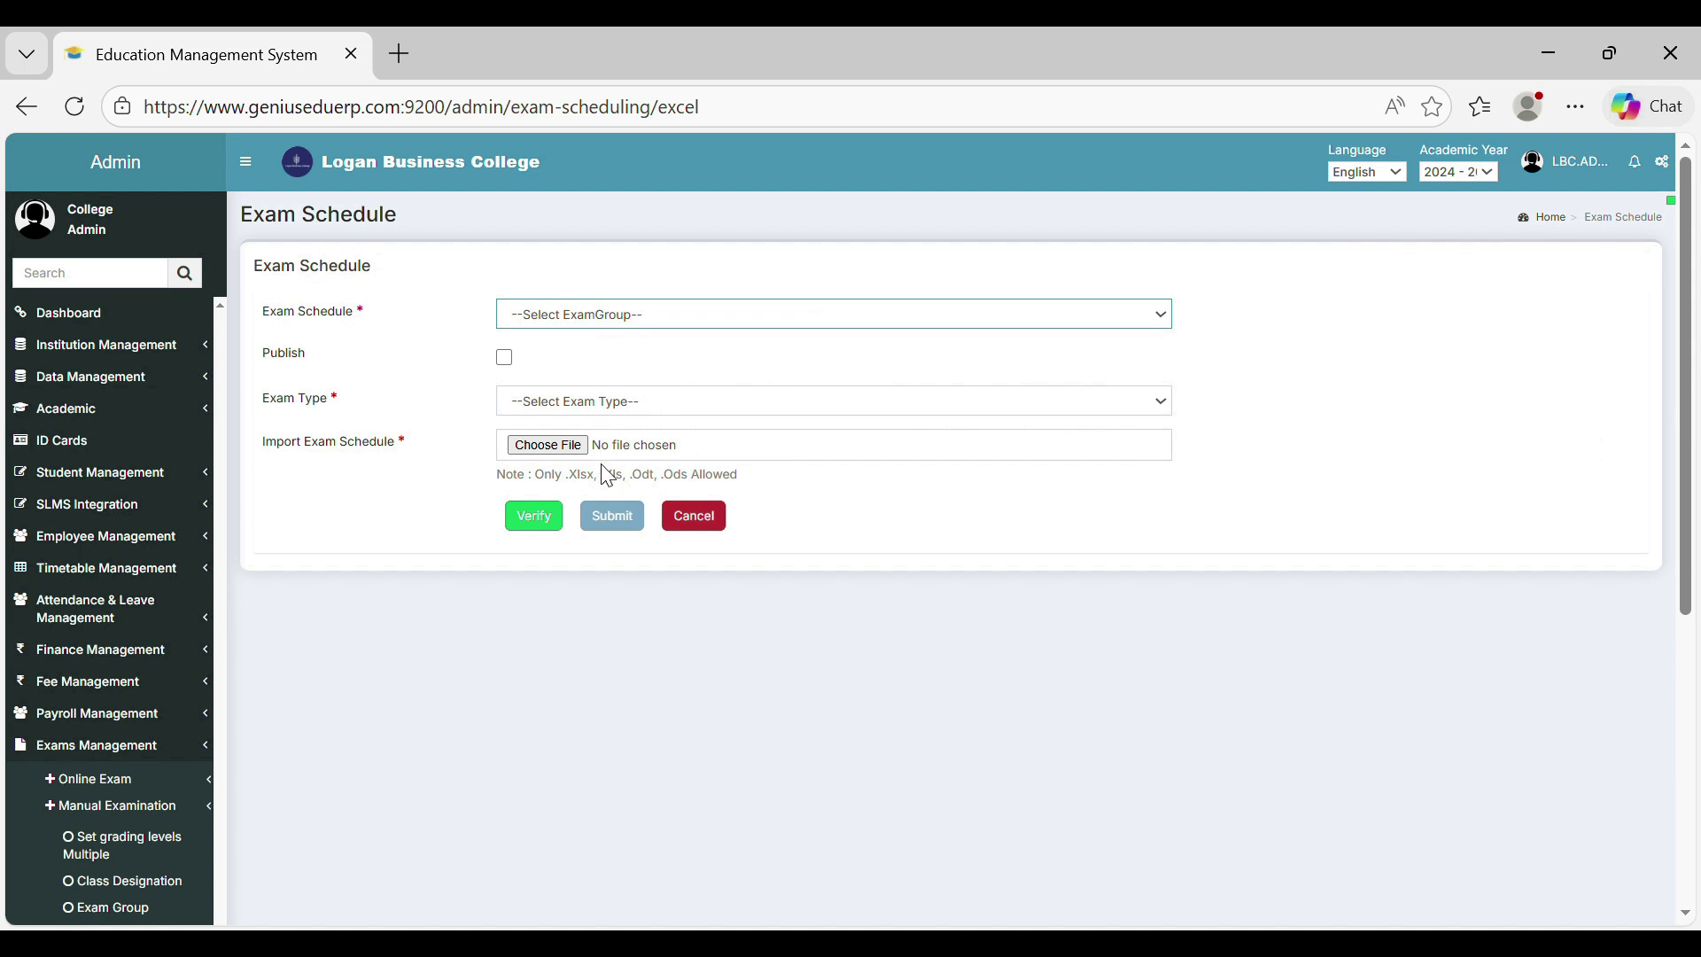
pyautogui.click(623, 915)
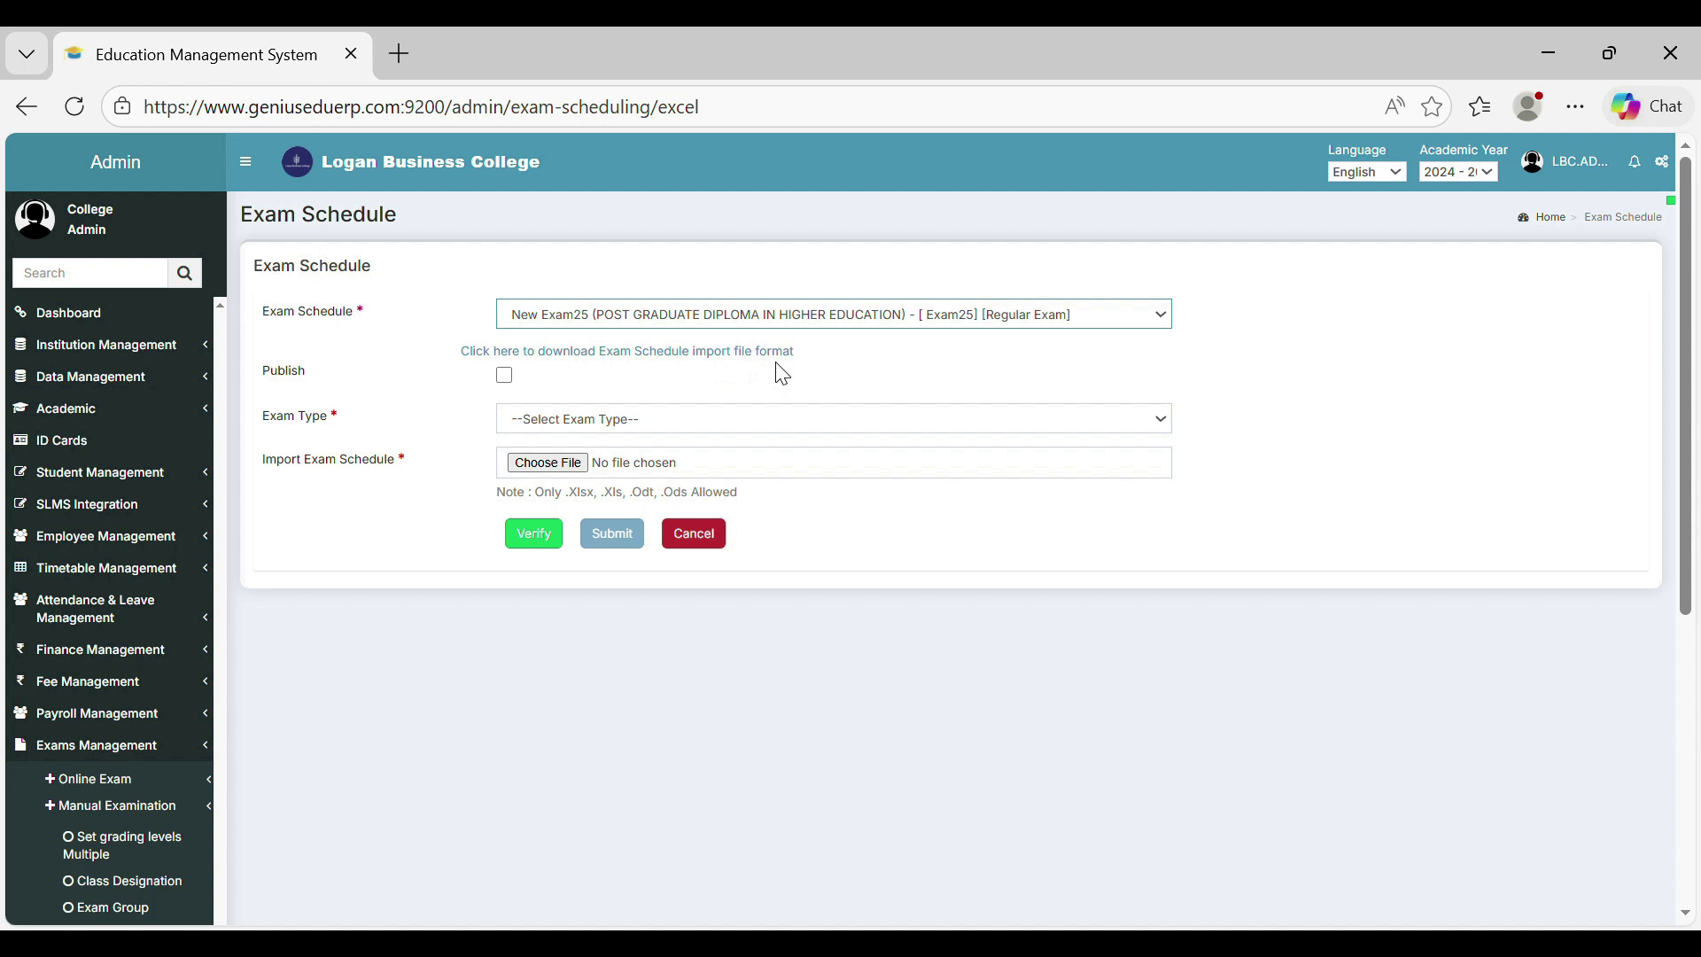
pyautogui.click(505, 376)
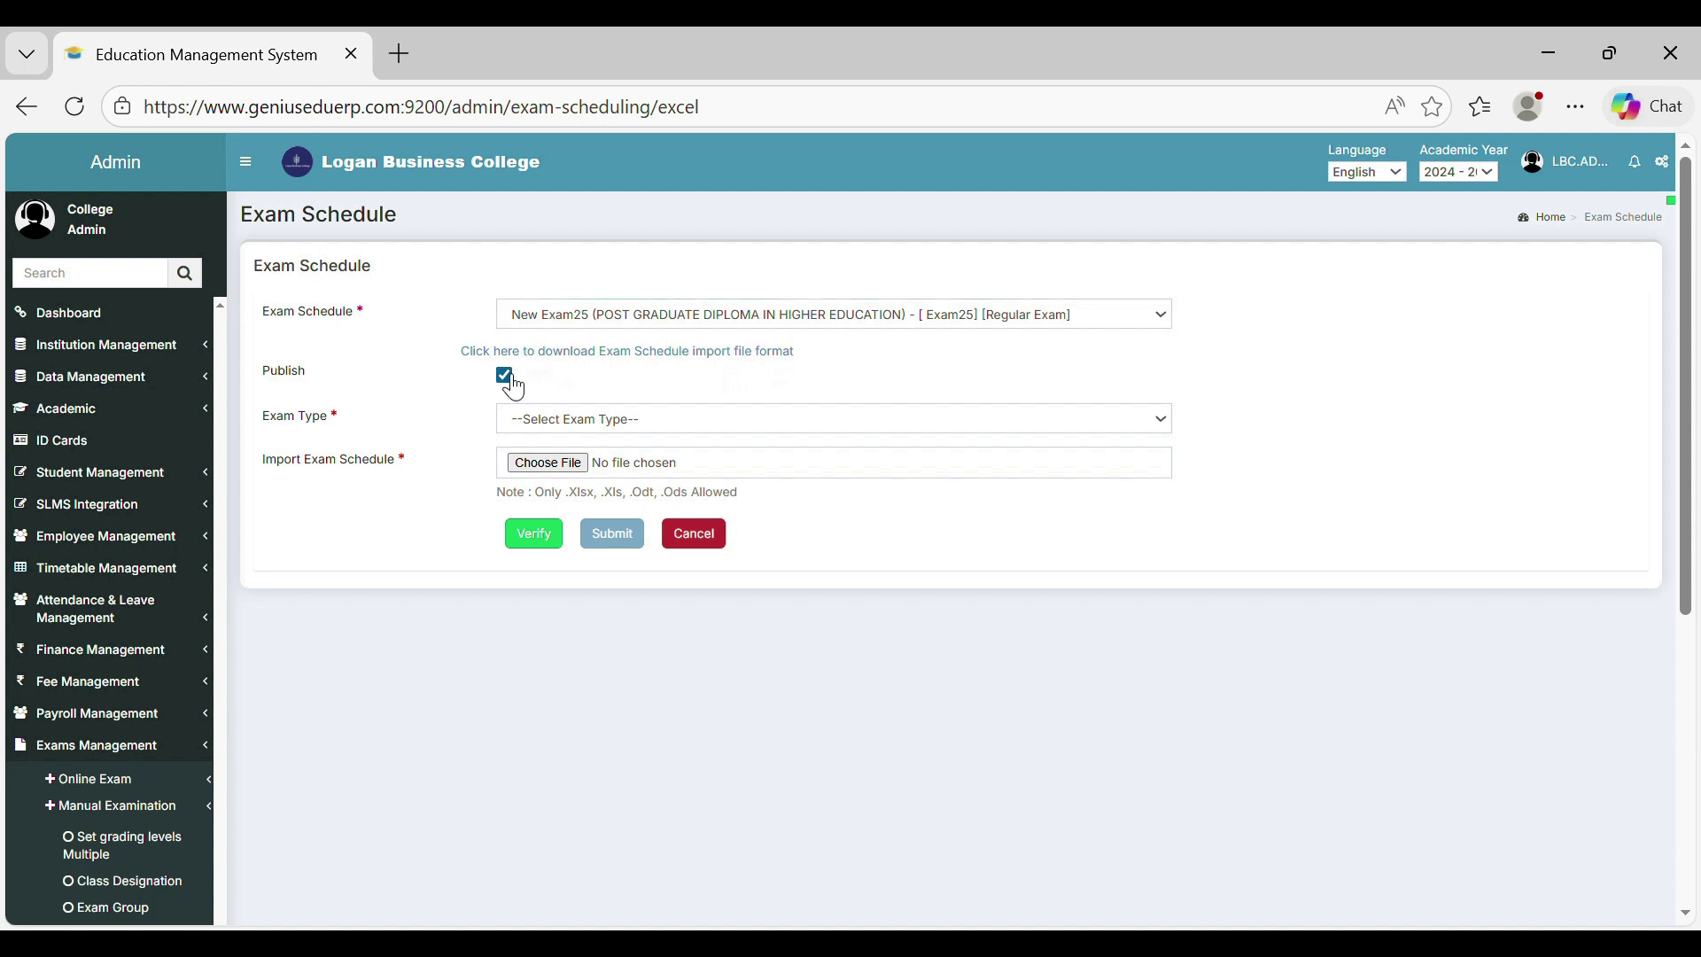
pyautogui.click(544, 428)
pyautogui.click(535, 554)
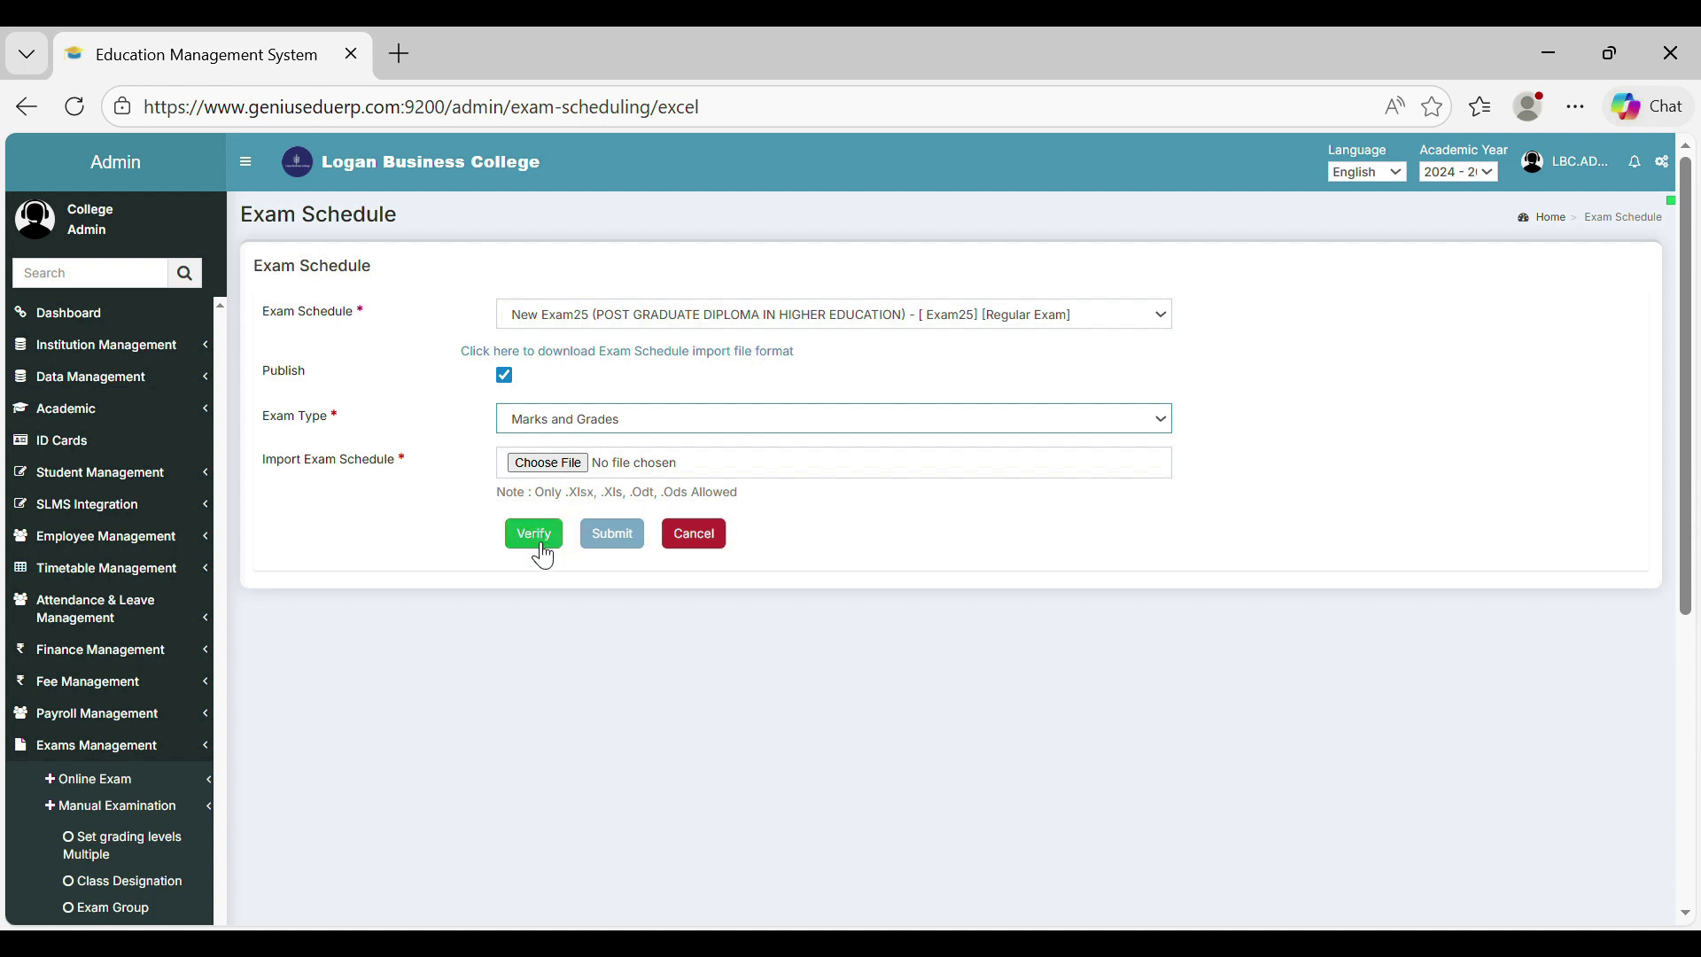
pyautogui.click(624, 539)
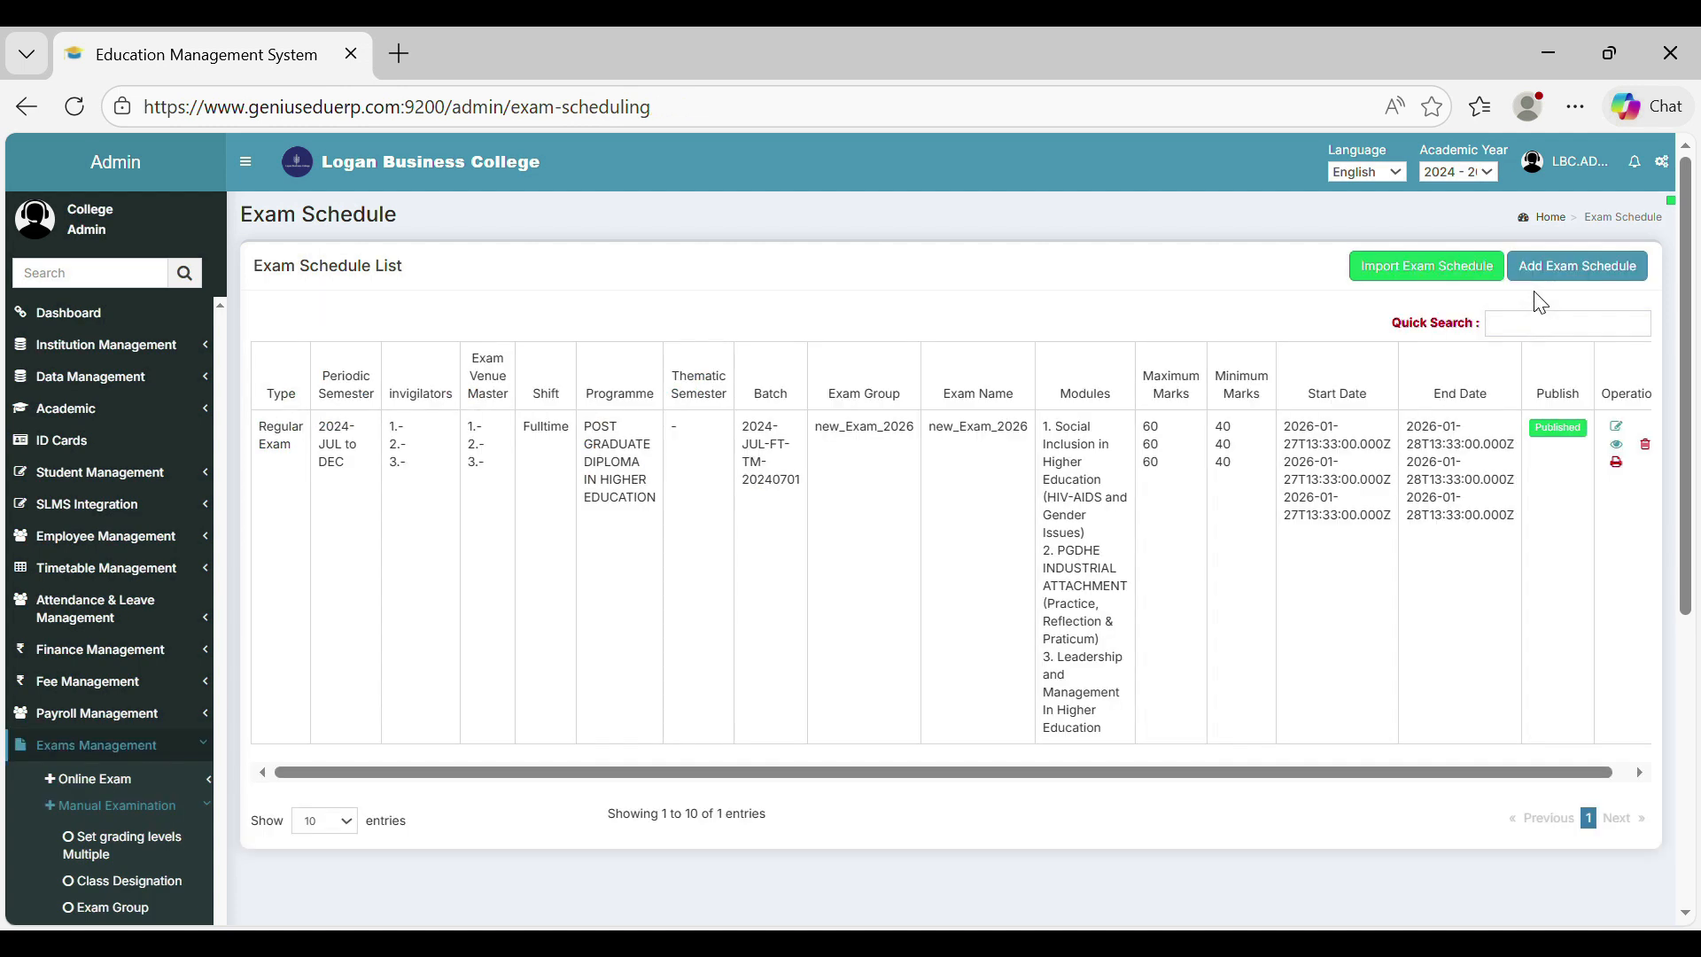
# - Start a new exam schedule for exam group New Exam25 and mark it for publishing
pyautogui.click(1593, 282)
pyautogui.click(604, 368)
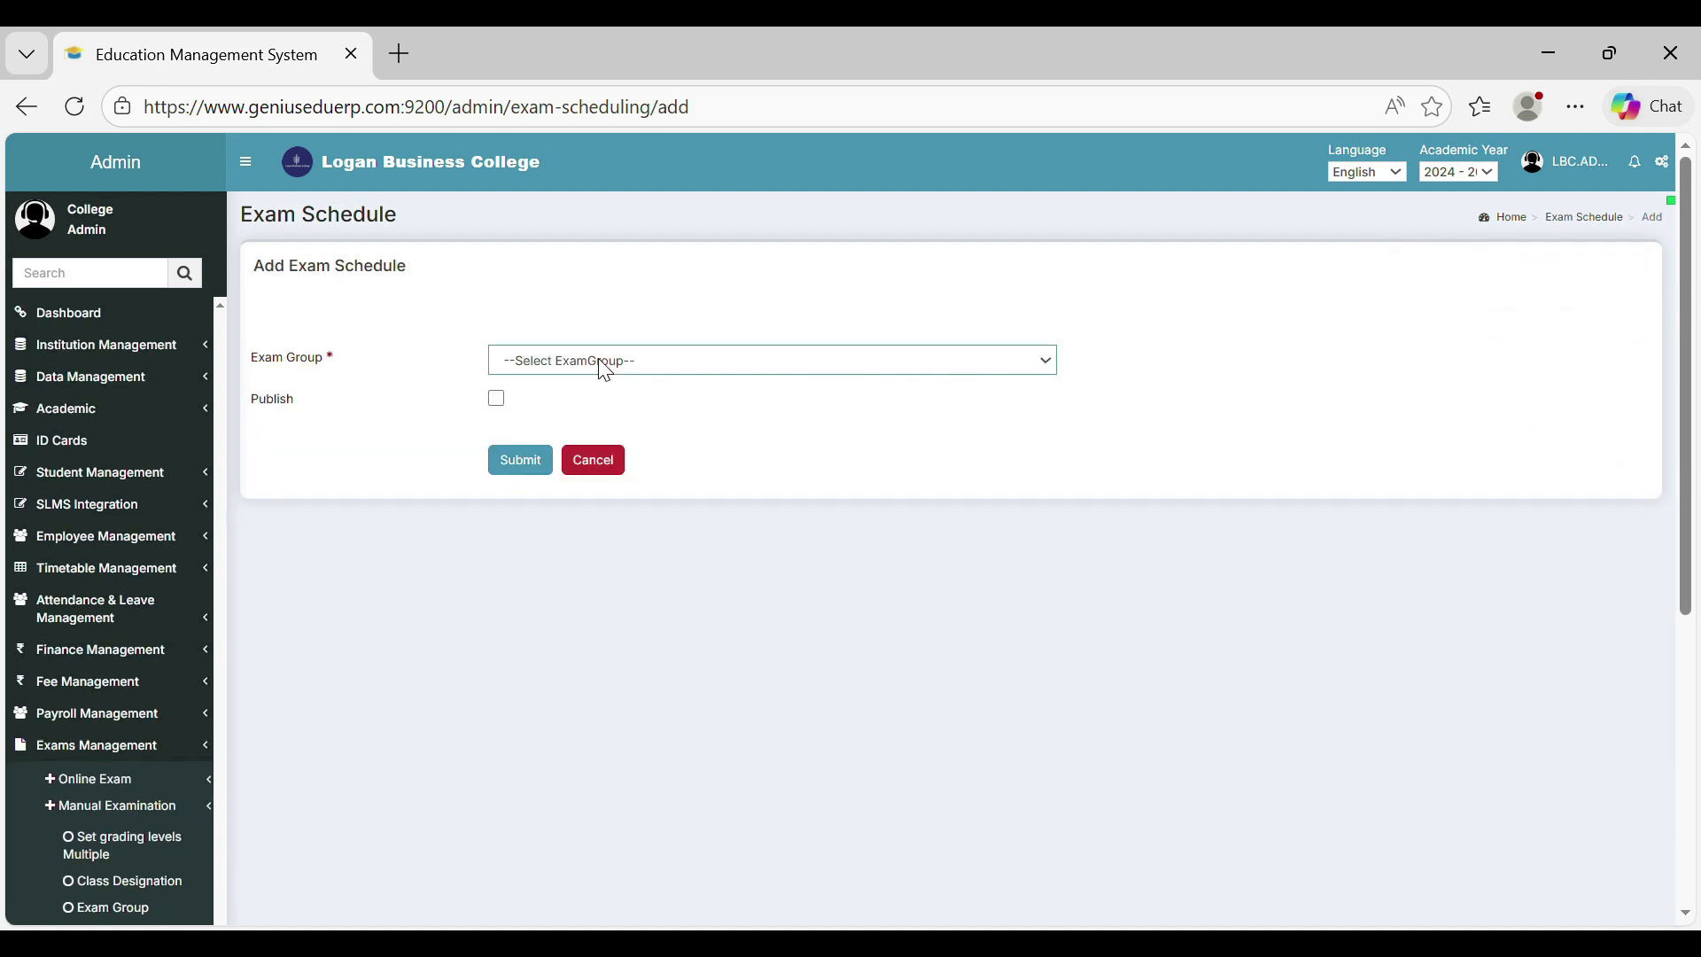
pyautogui.click(579, 429)
pyautogui.click(496, 398)
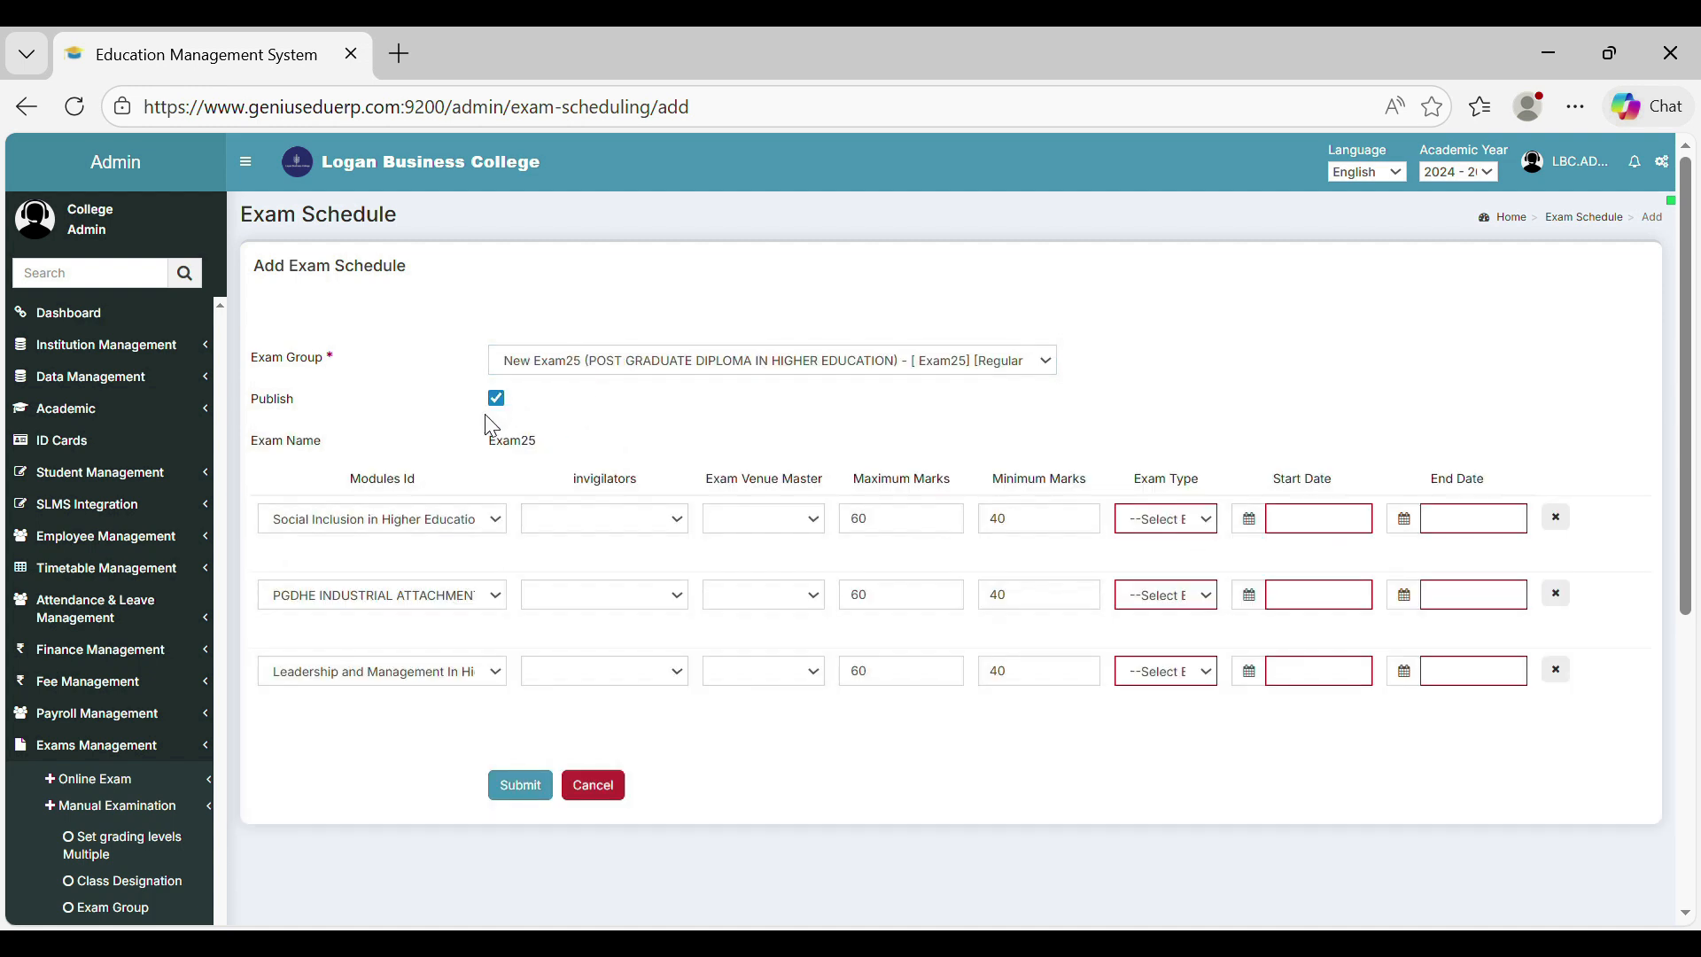
# - Give the Social Inclusion in Higher Education module an invigilator, a BLOCK A venue and the Marks and Grades exam type
pyautogui.click(677, 522)
pyautogui.click(619, 231)
pyautogui.click(779, 532)
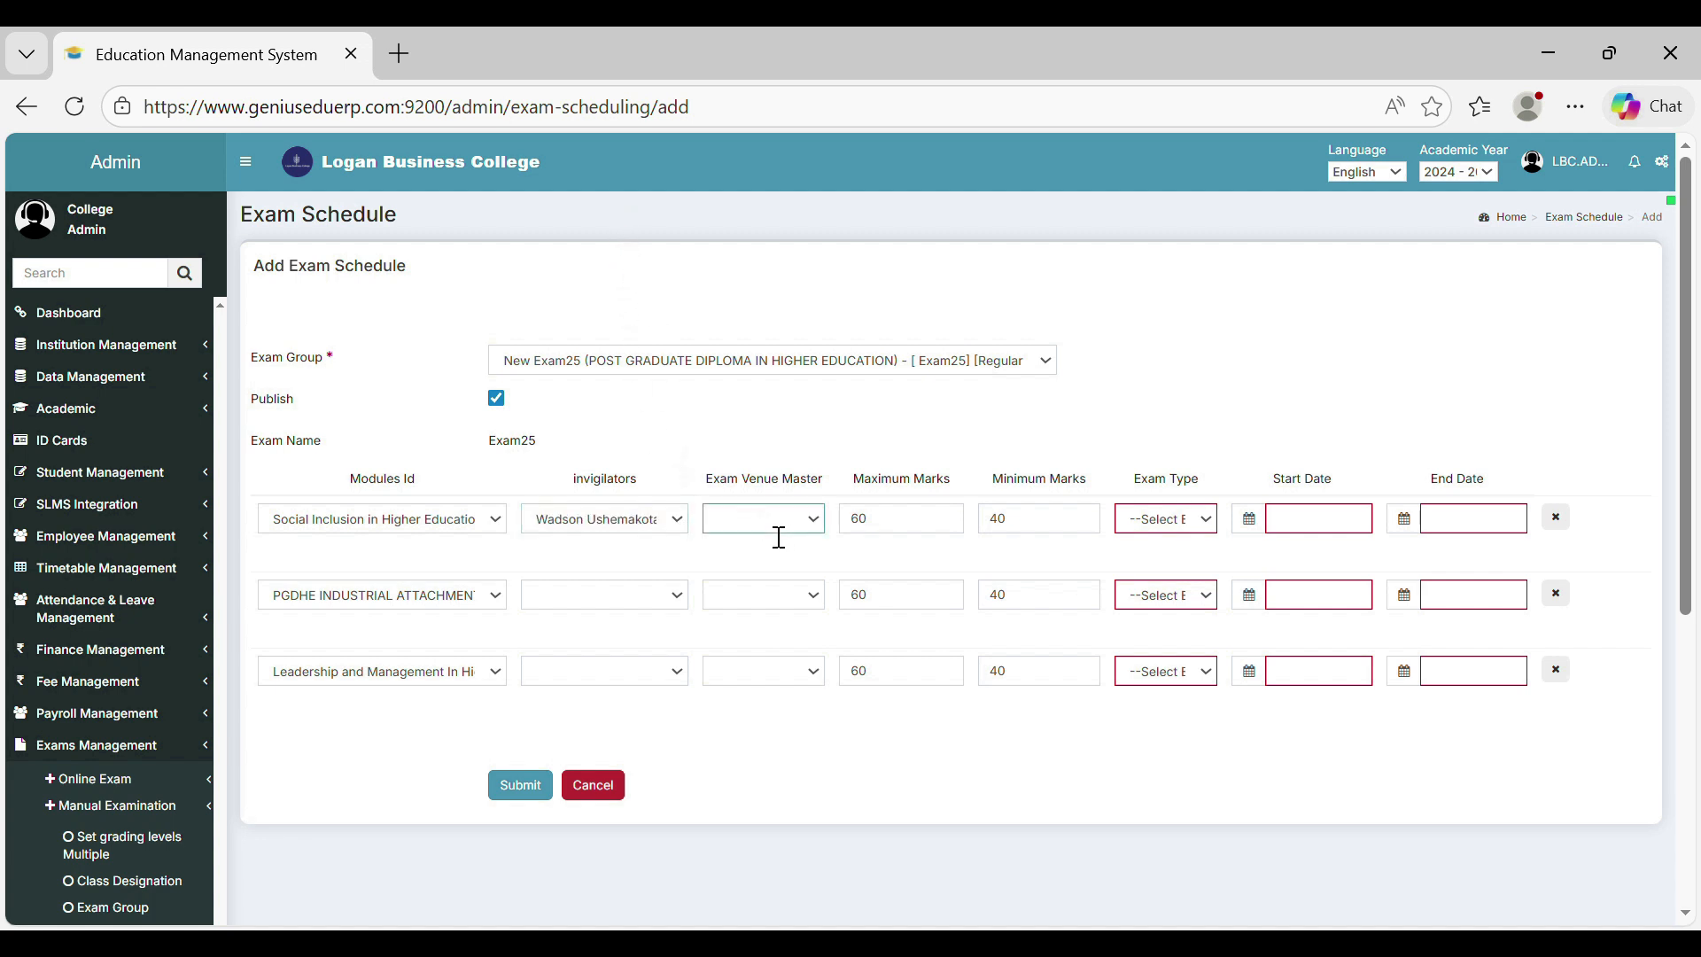
pyautogui.click(776, 655)
pyautogui.click(1164, 525)
pyautogui.click(1168, 664)
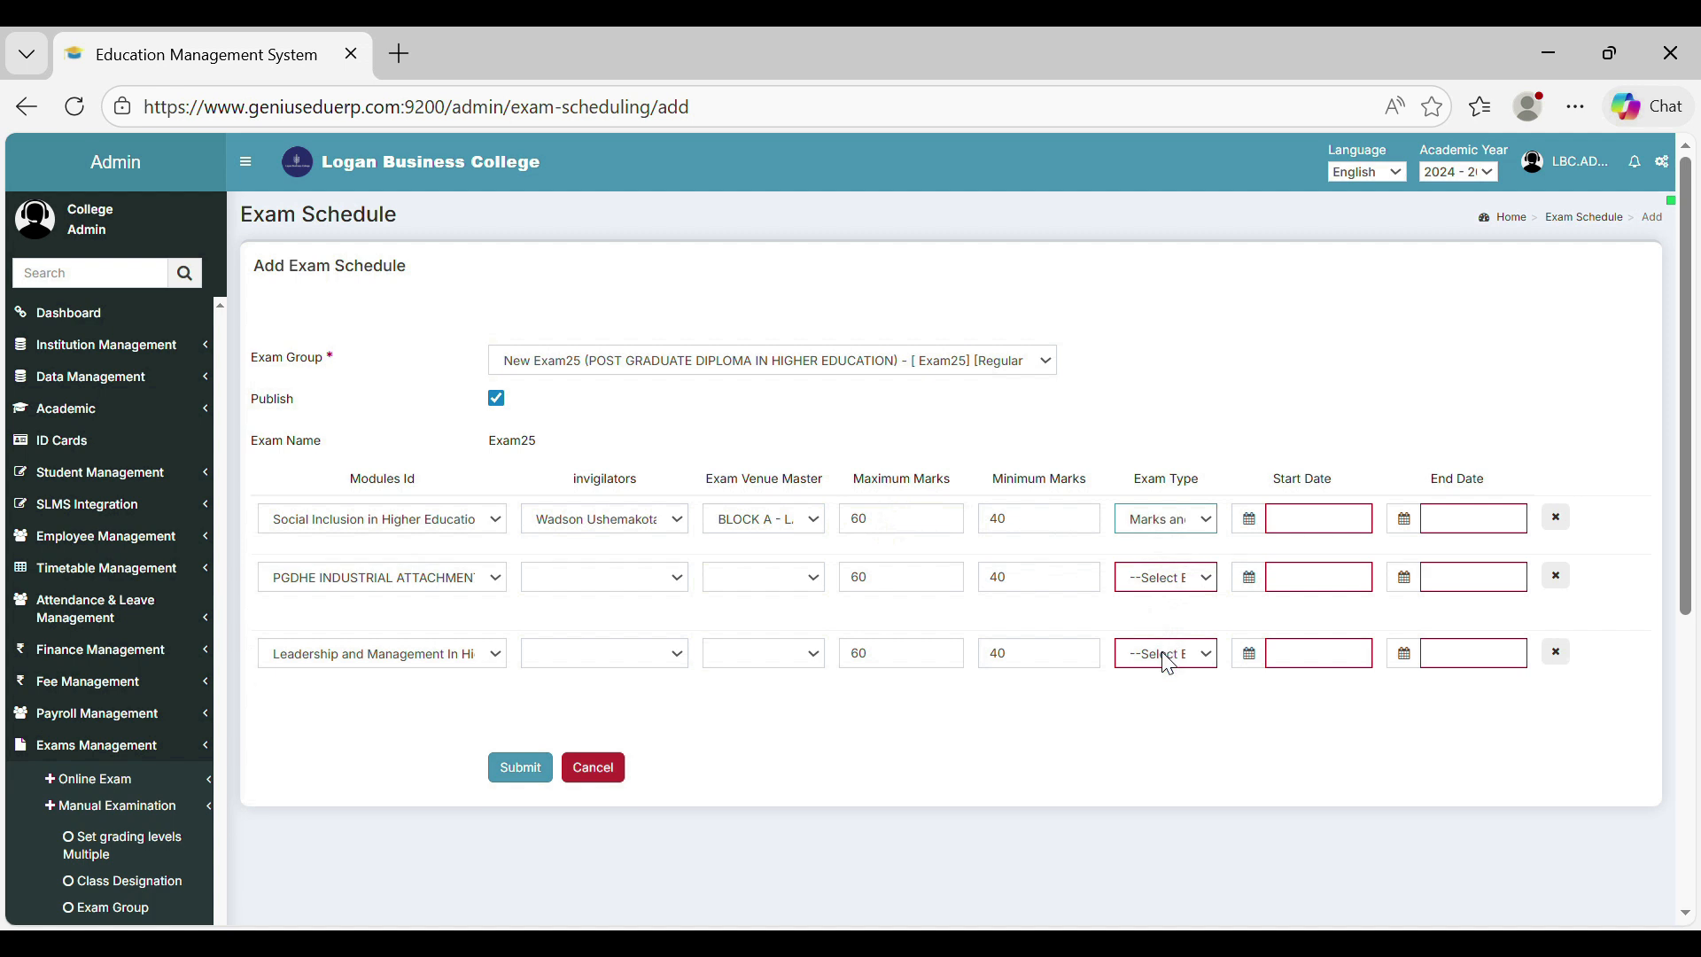
# - Schedule all three modules from 02/01/2026 to 02/10/2026, give the other two the same invigilator, venue and exam type, and submit the schedule
pyautogui.click(1284, 525)
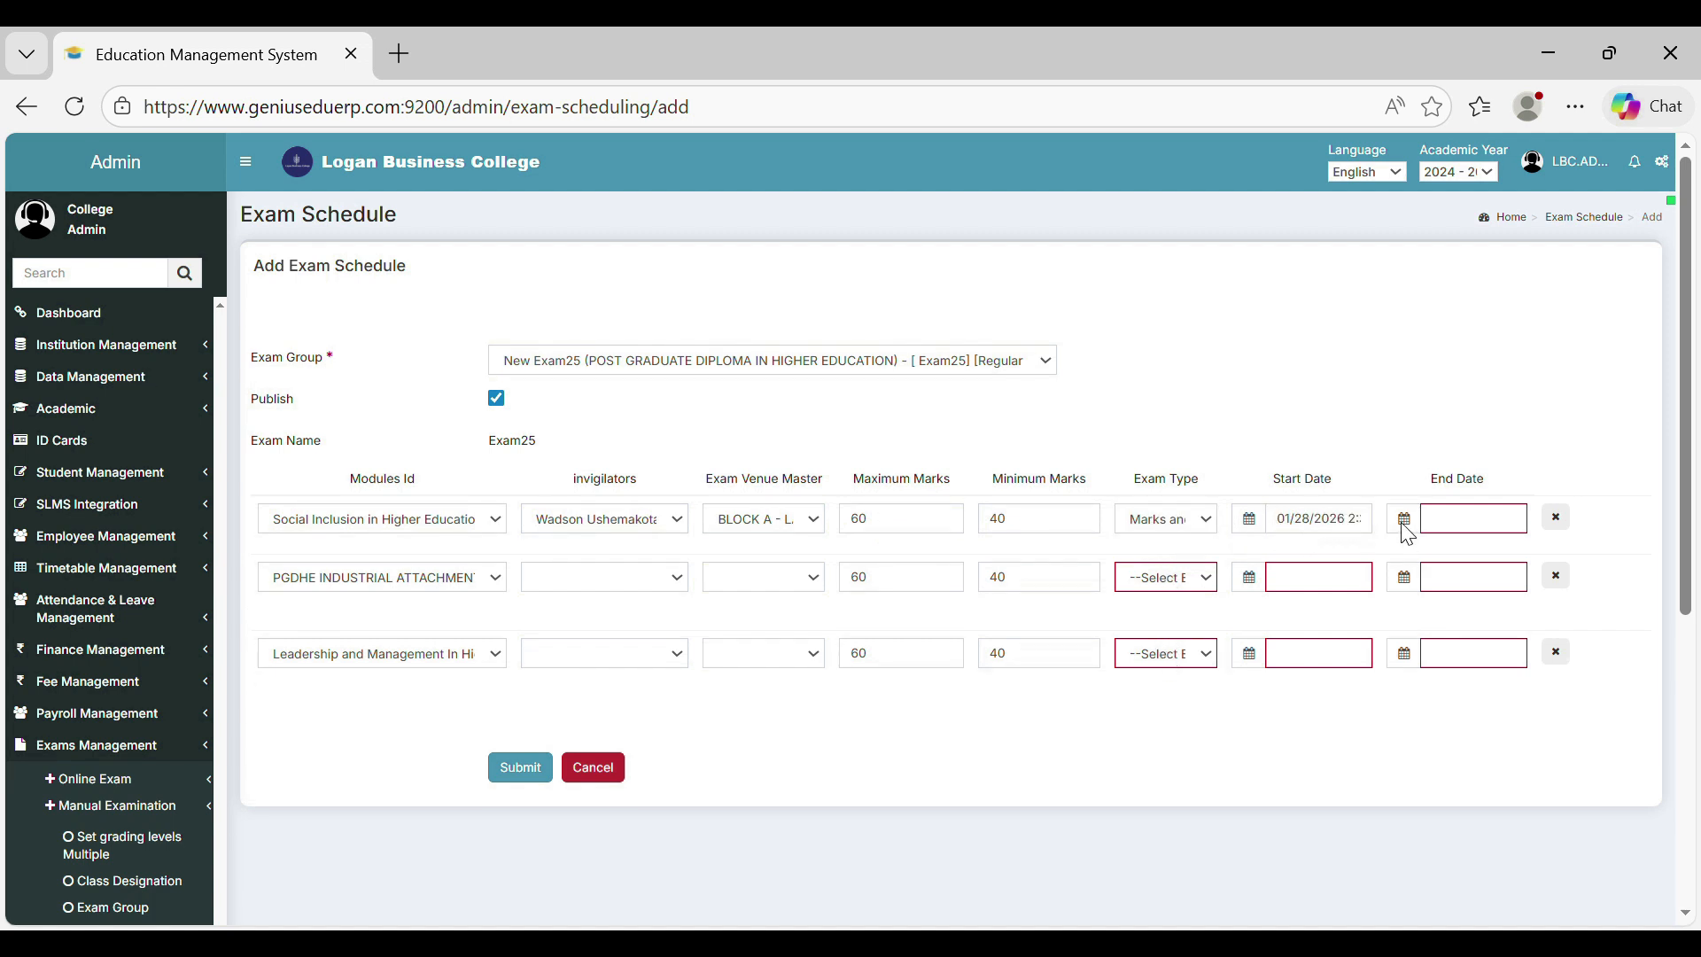
pyautogui.click(1443, 528)
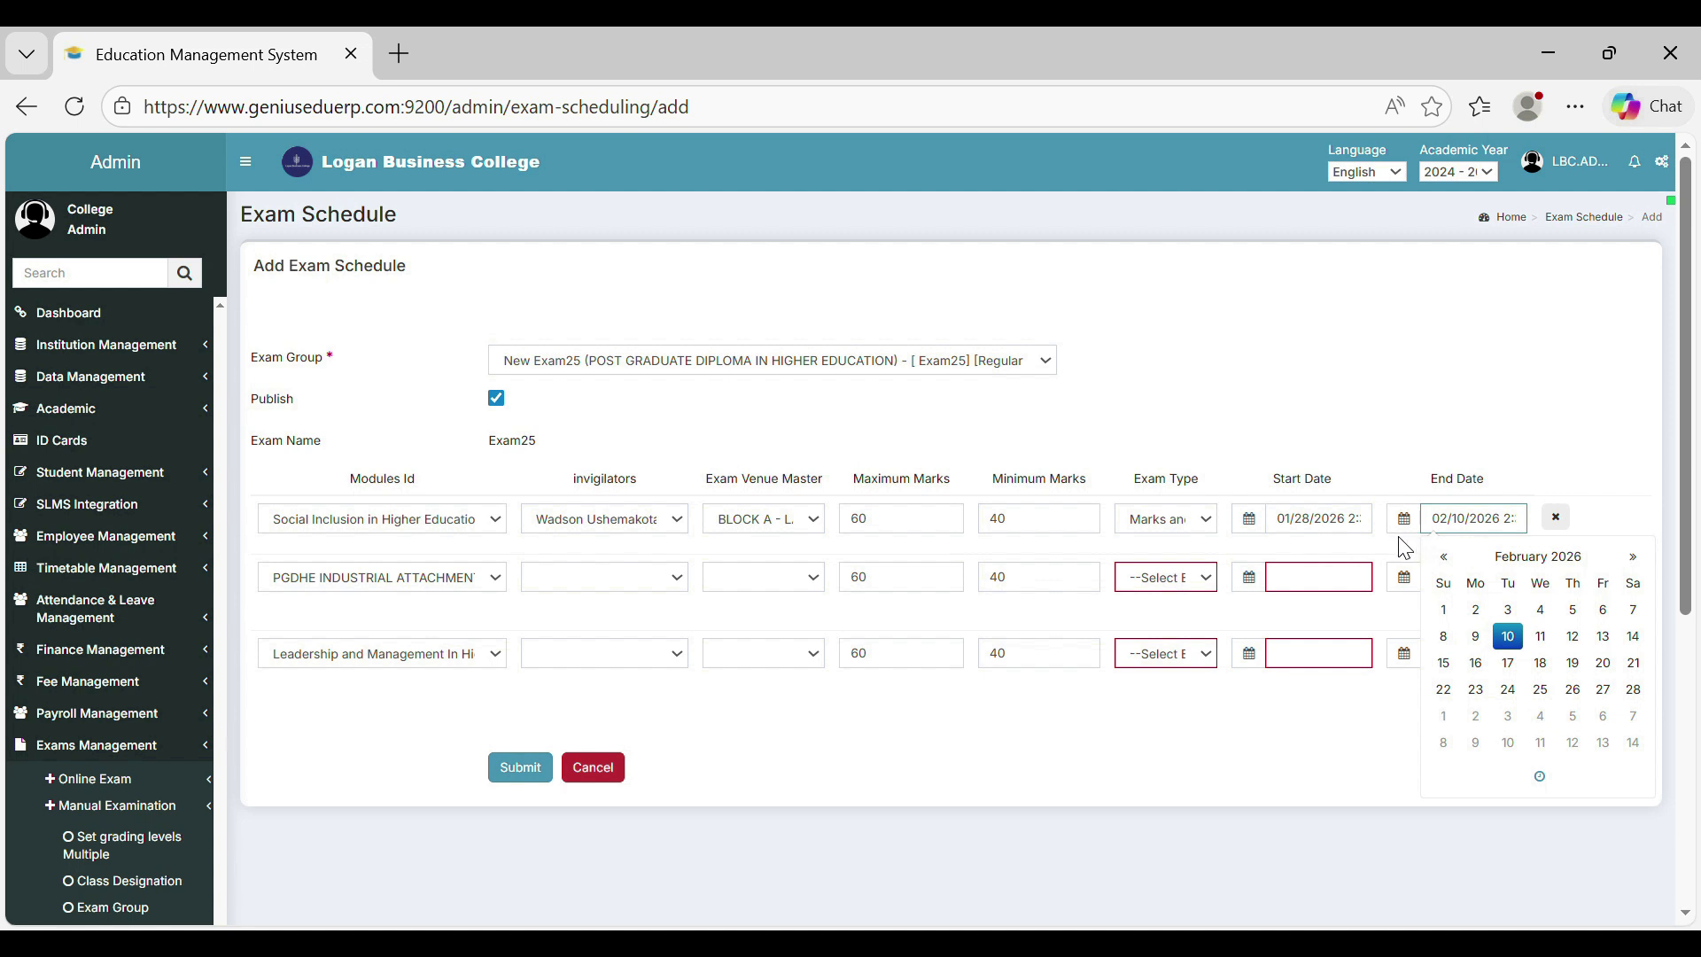
pyautogui.click(1399, 544)
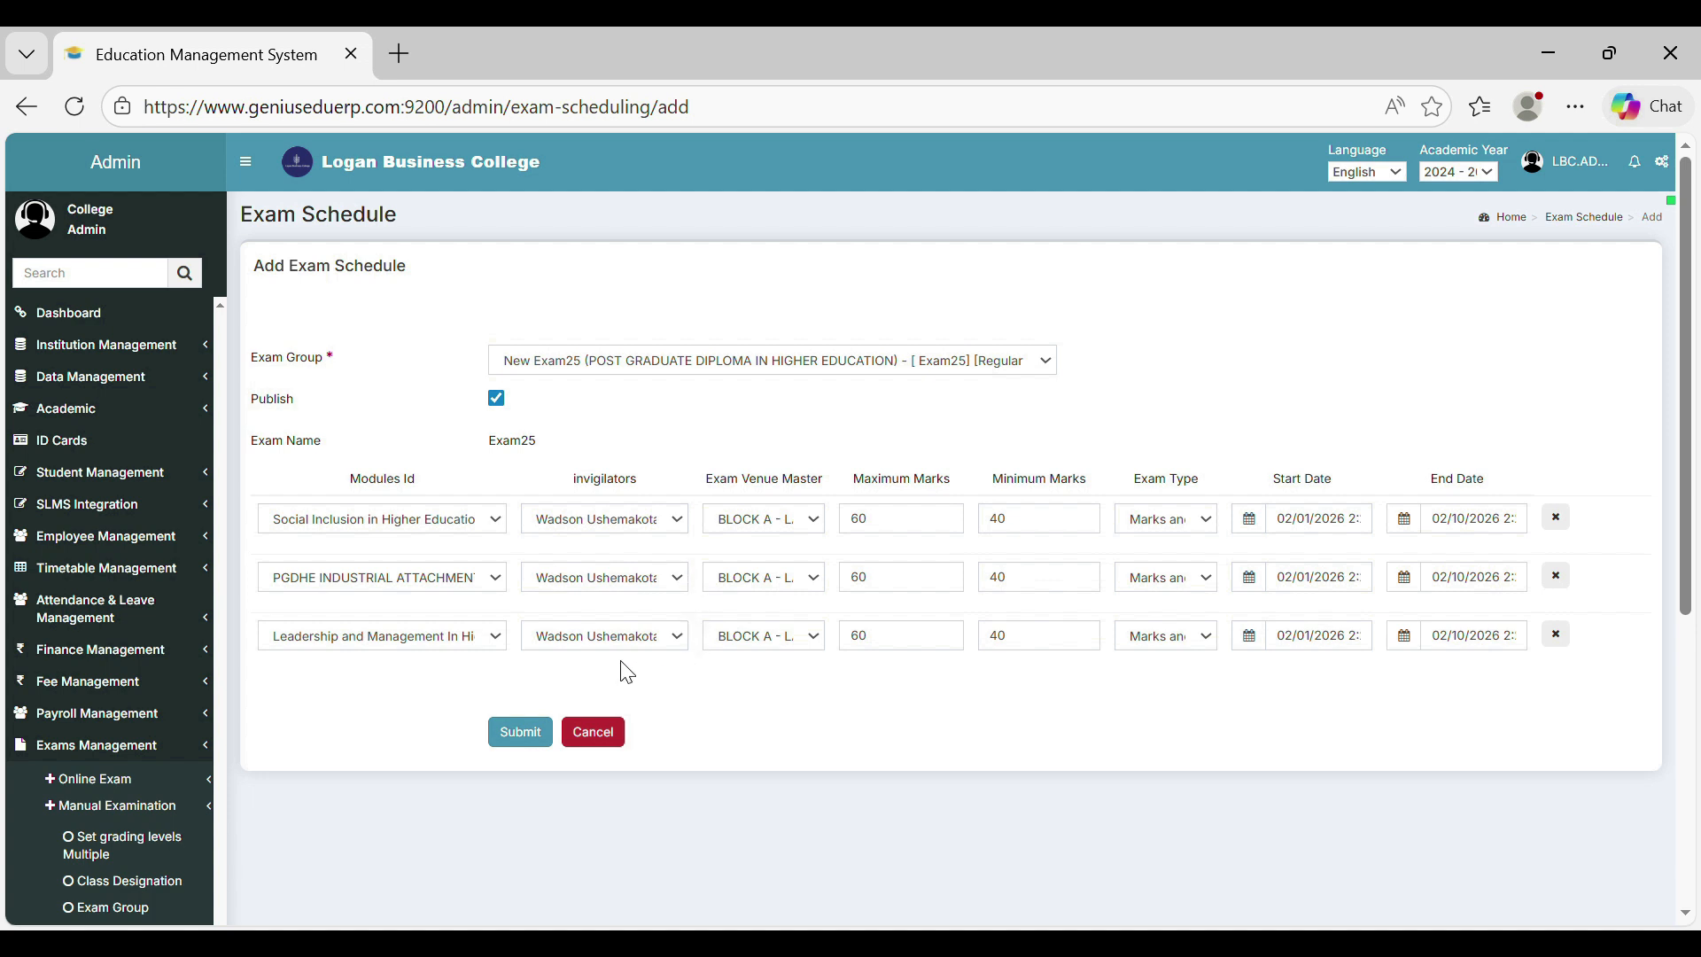
pyautogui.click(529, 743)
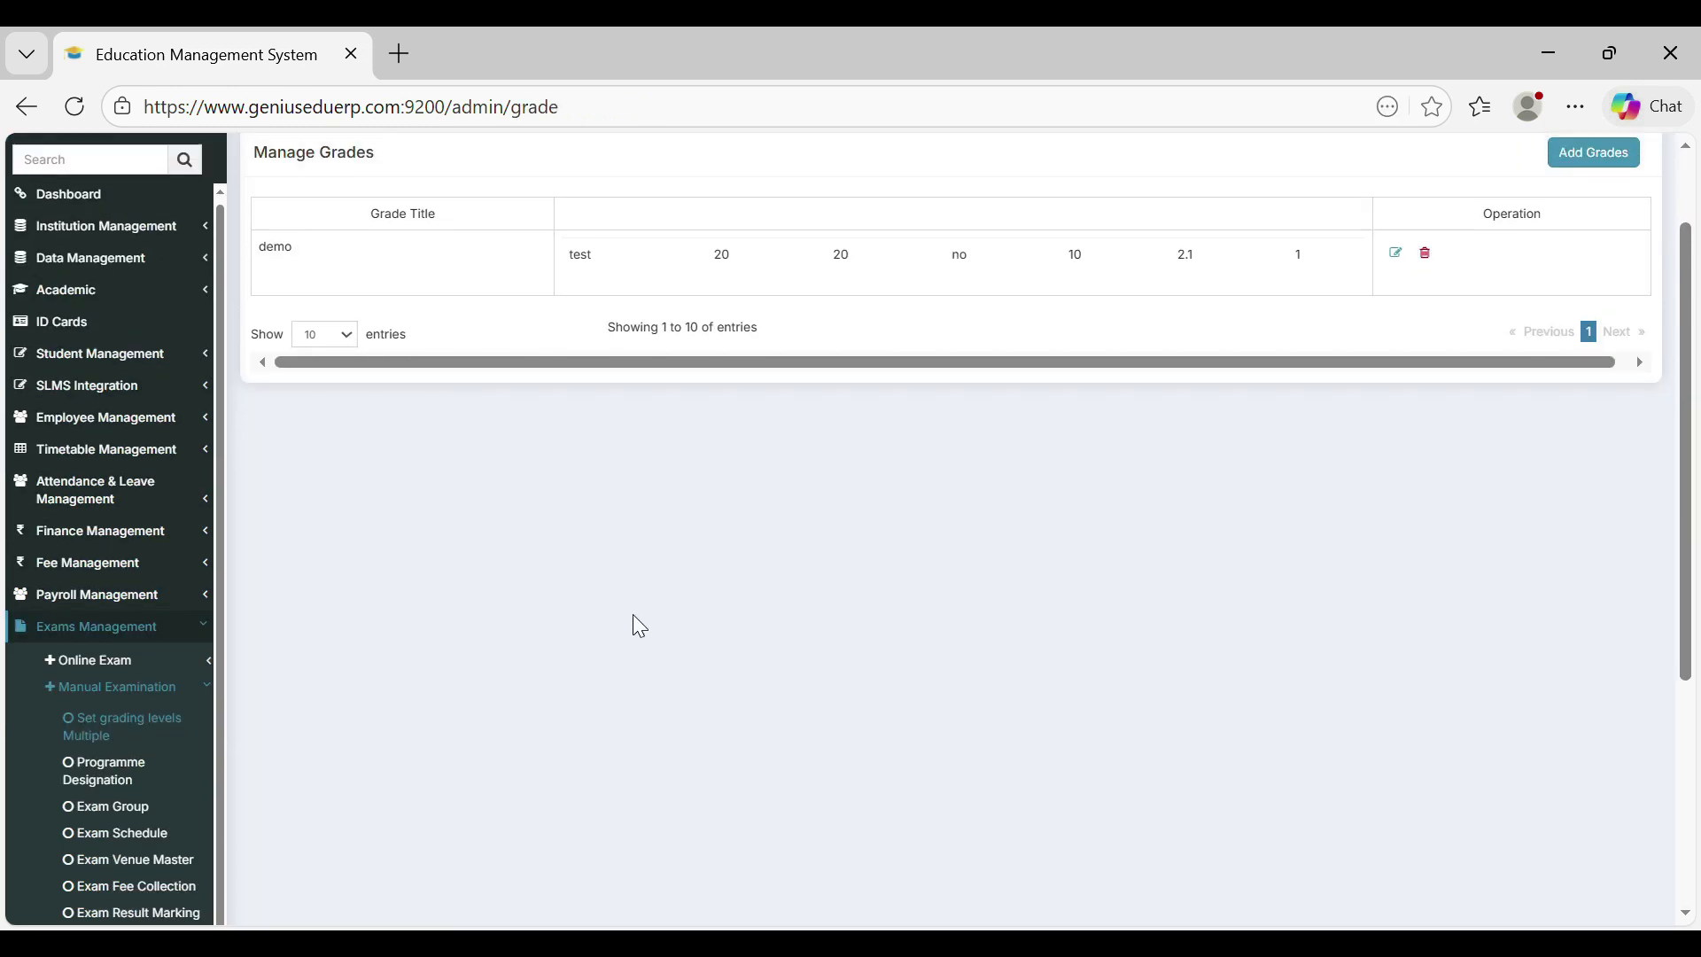
# - Create and submit grade set NewExam25 with levels Exam25 (100–90, 5.0, Excellent), Exam256 (90–80, 2.5, Very Good) and Exam2567 (80–70, 2.0, Good)
pyautogui.scroll(2, 633, 614)
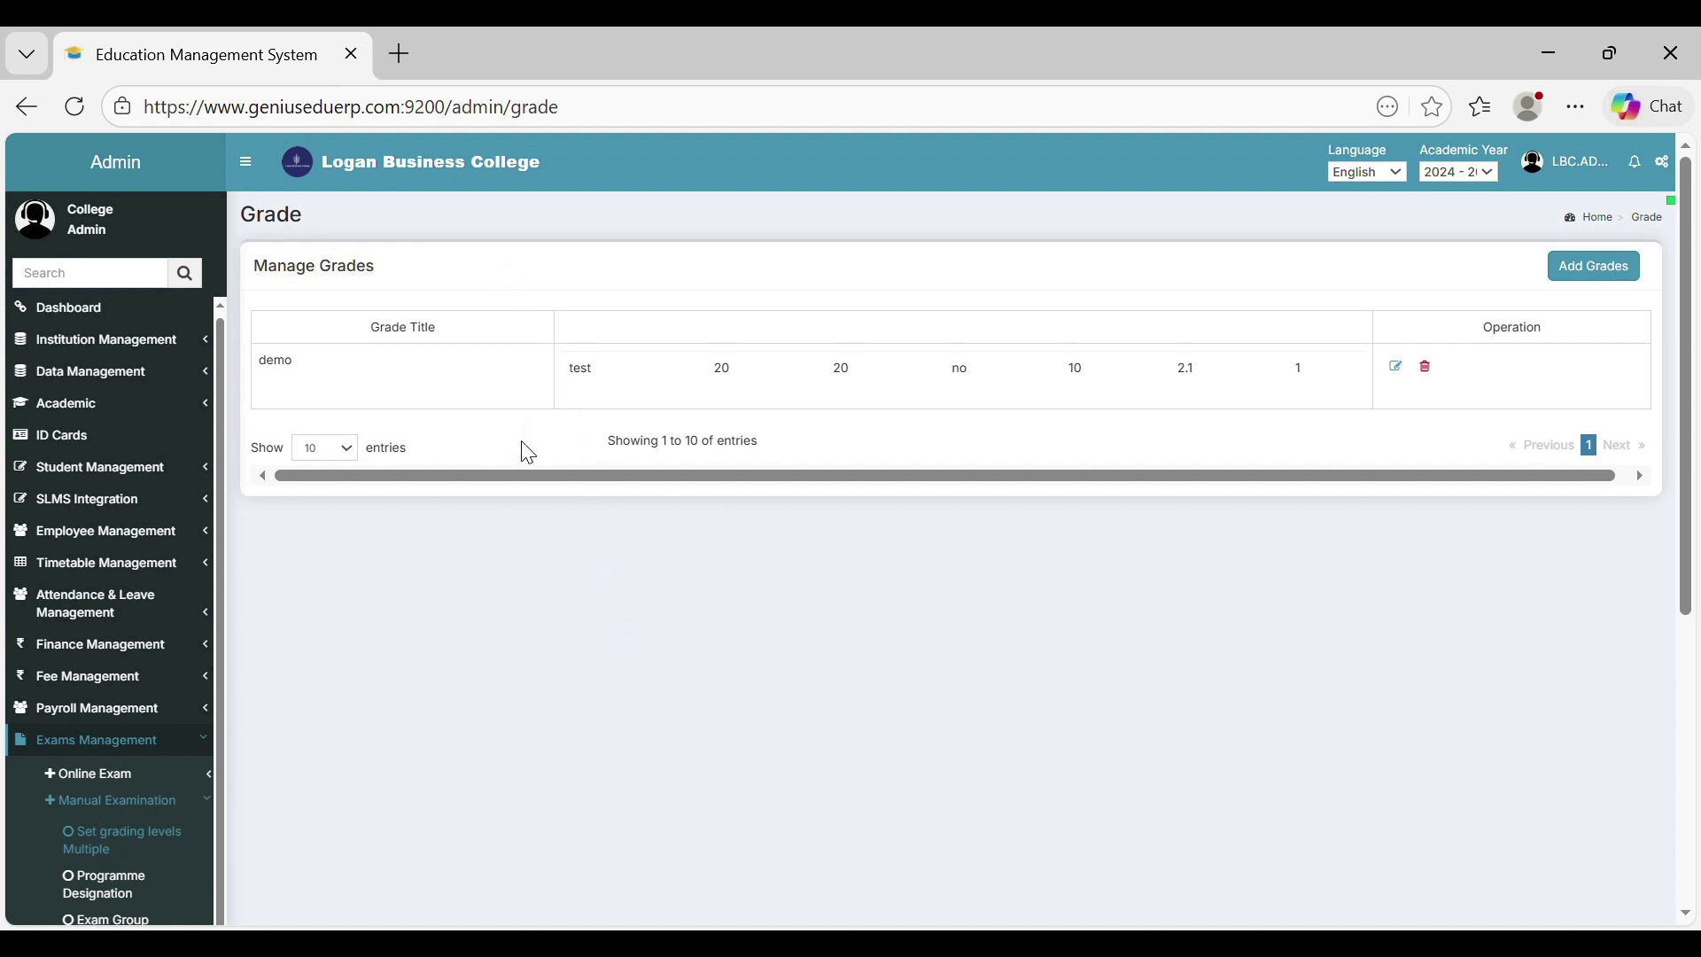
pyautogui.click(1595, 267)
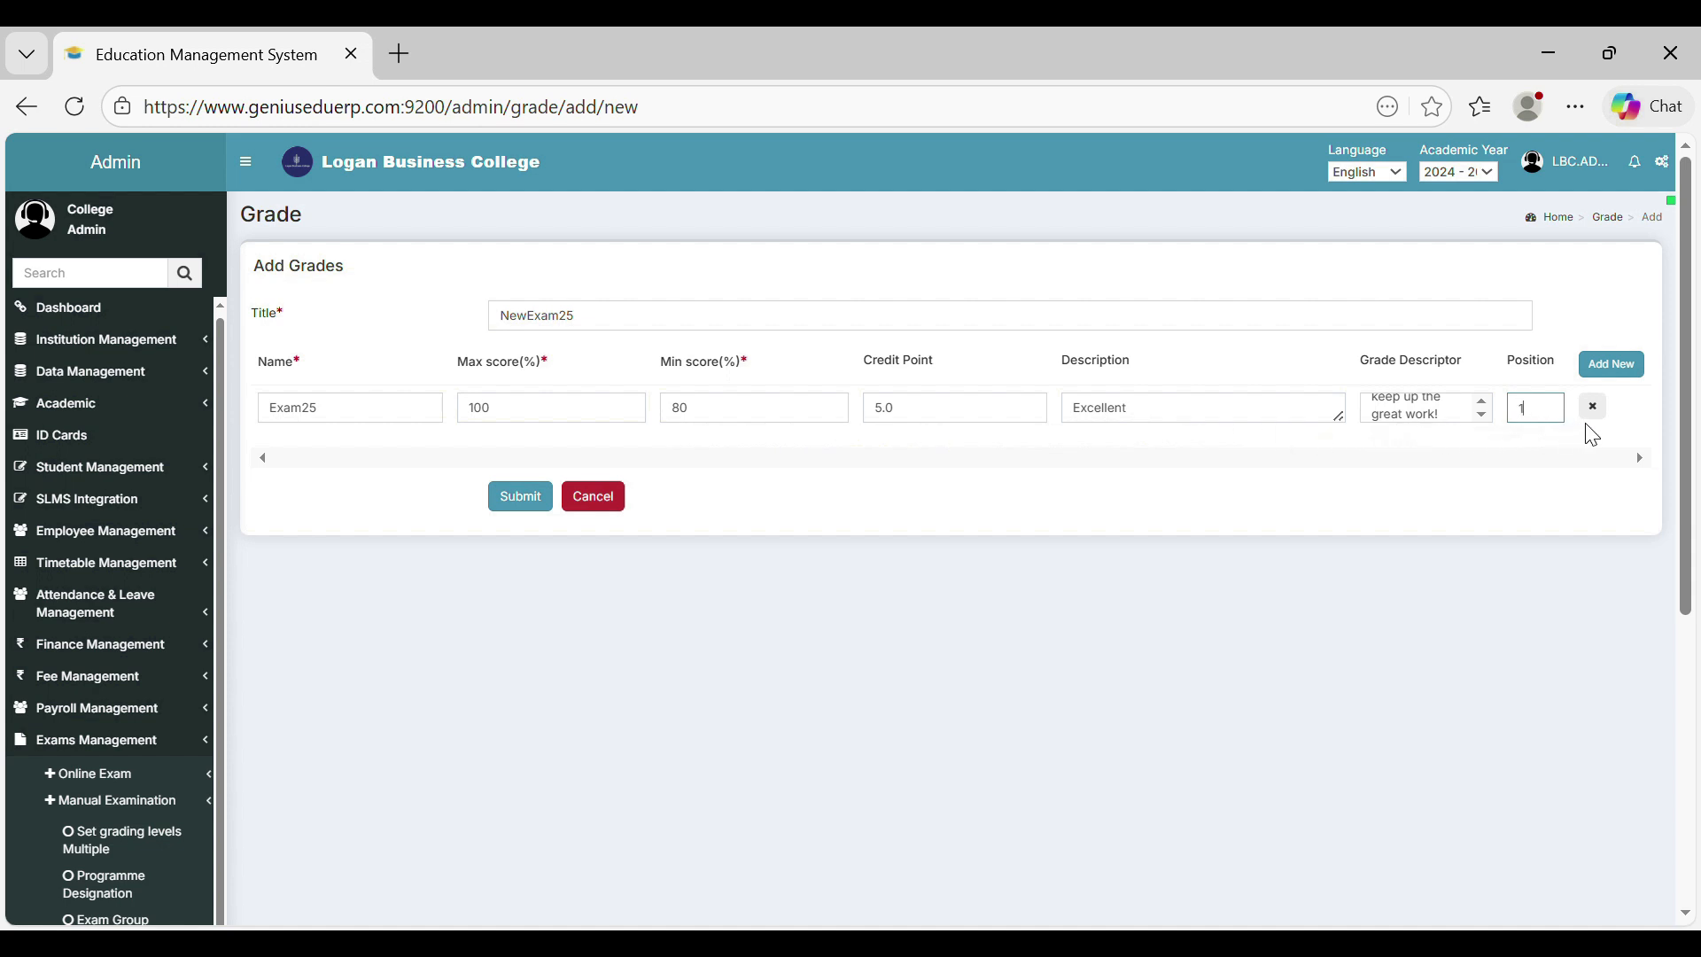
pyautogui.click(1624, 380)
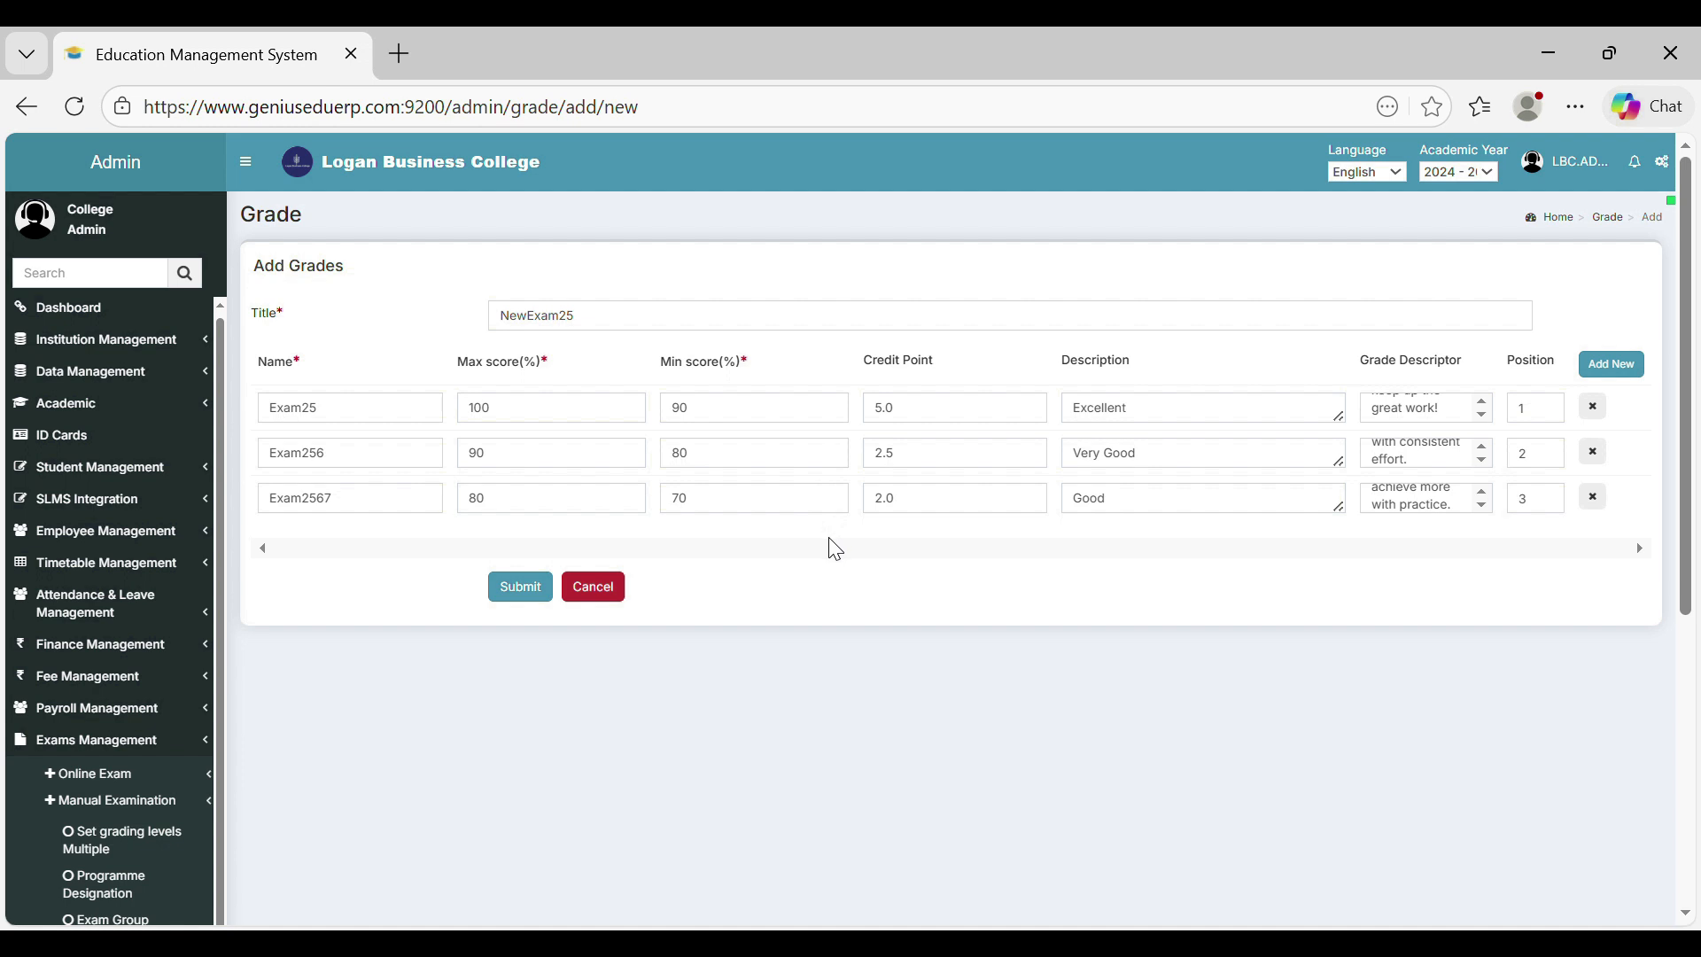
pyautogui.click(540, 597)
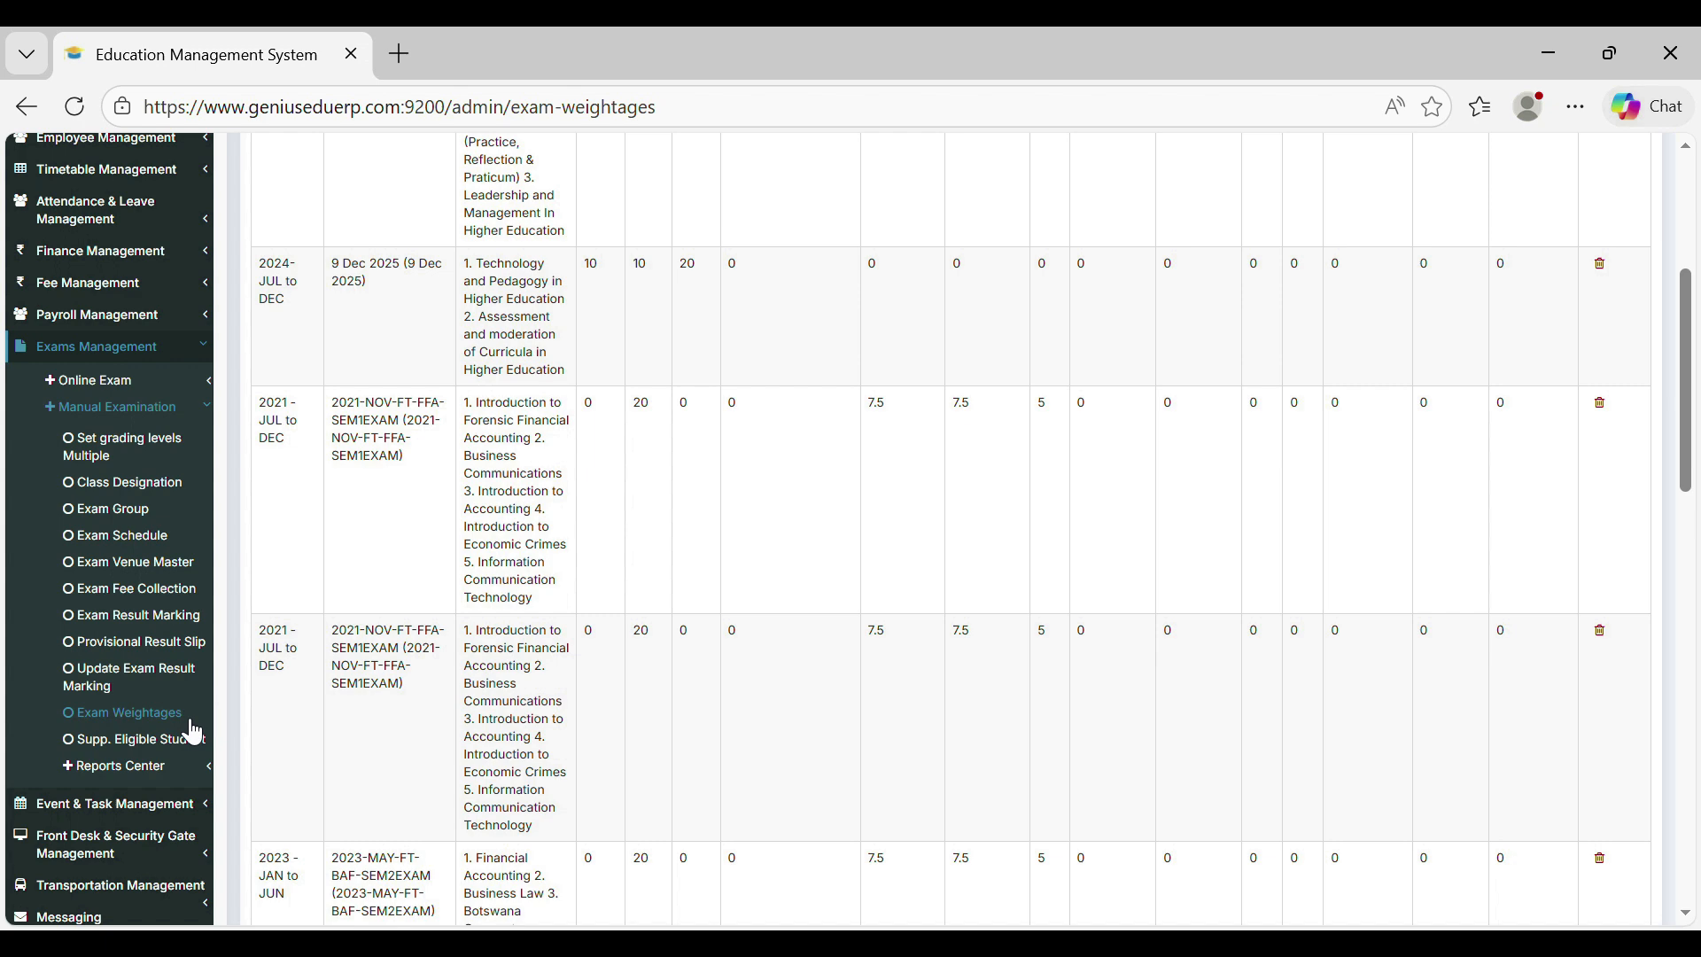
# - Start a new exam weightage for semester 2024- JUL to DEC and exam group New Exam25, selecting all three of its modules
pyautogui.scroll(5, 779, 551)
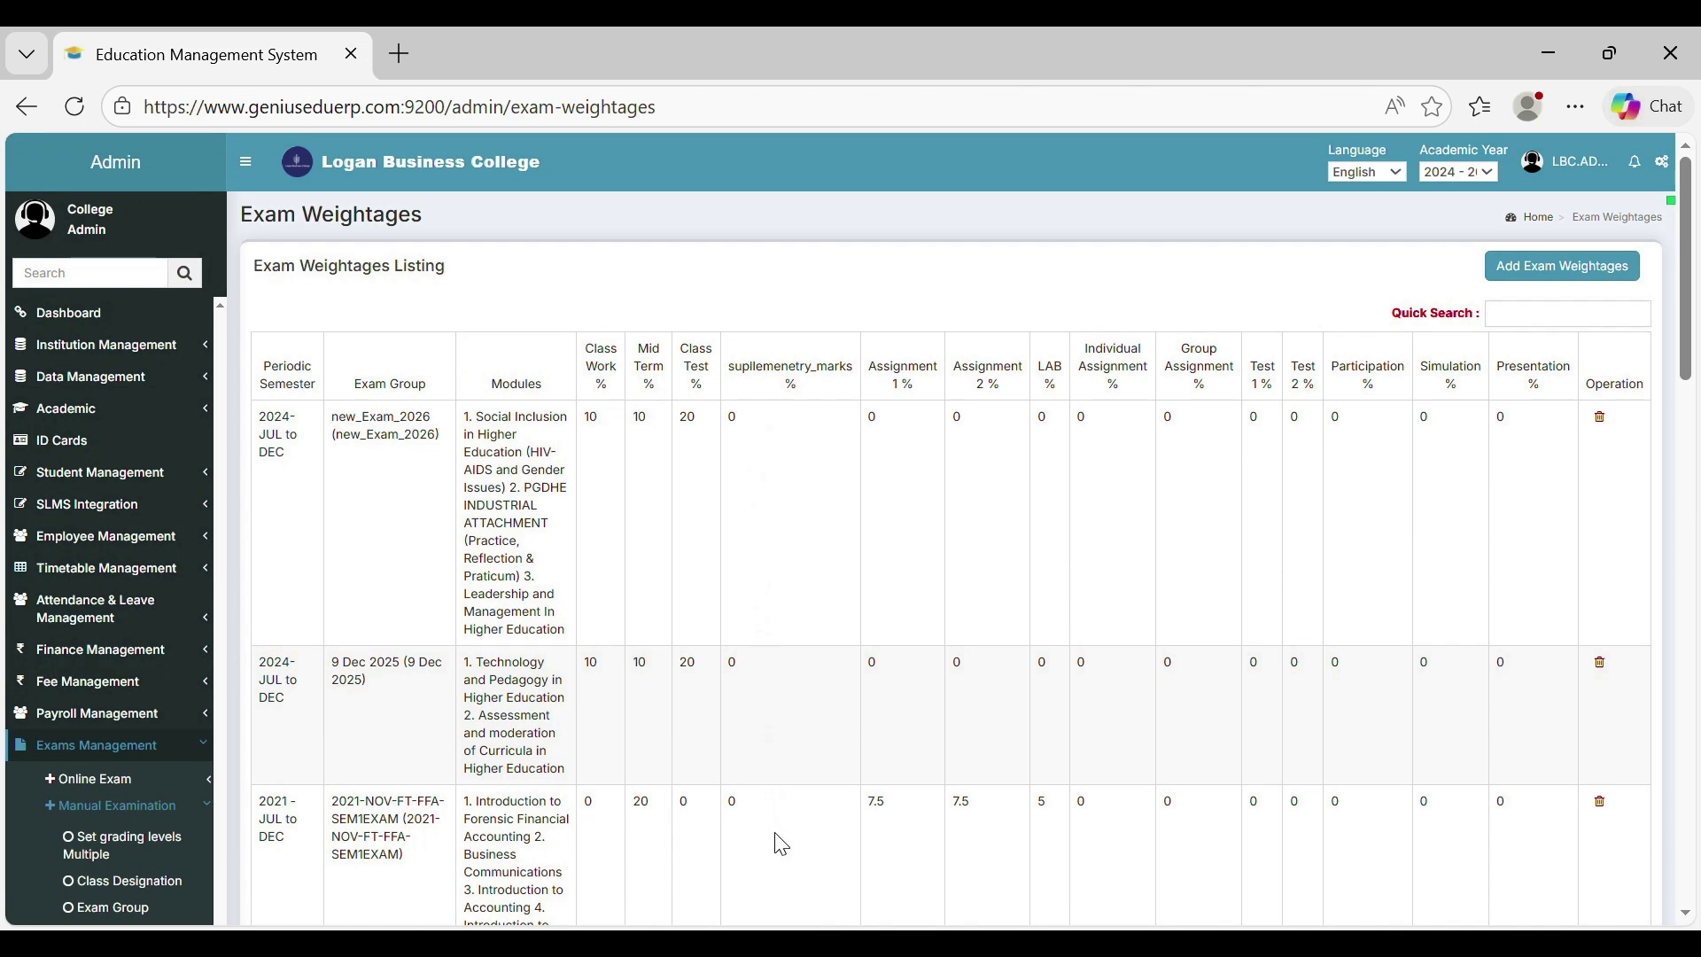
pyautogui.click(1565, 280)
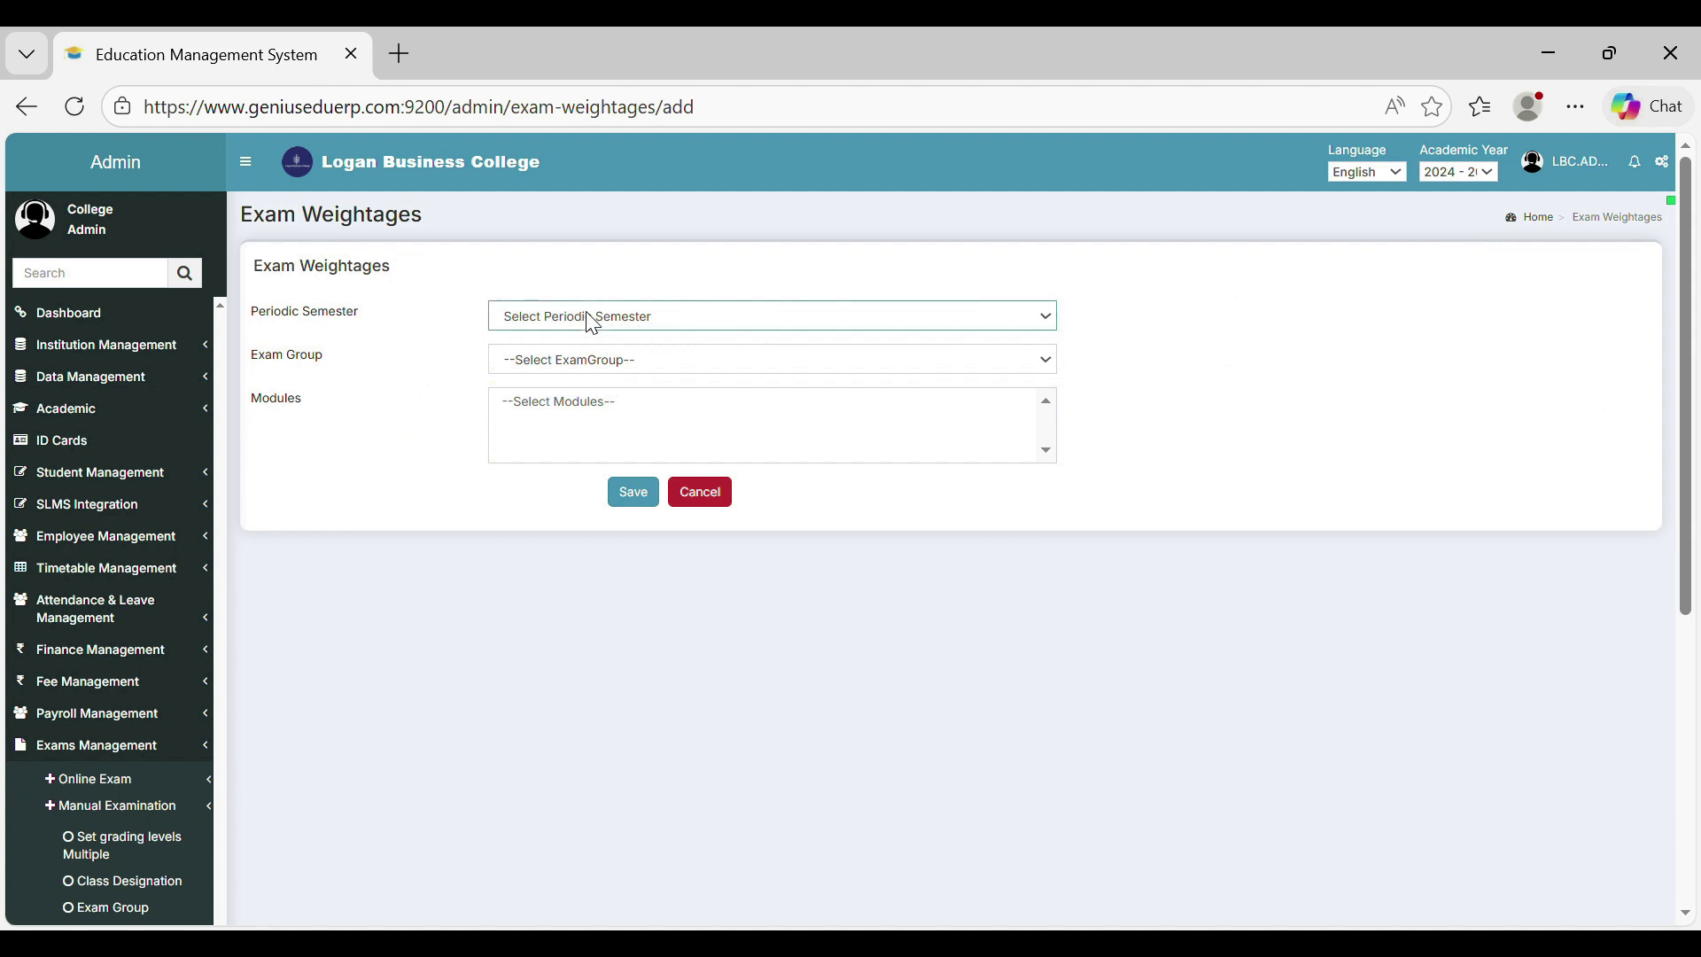
pyautogui.click(578, 404)
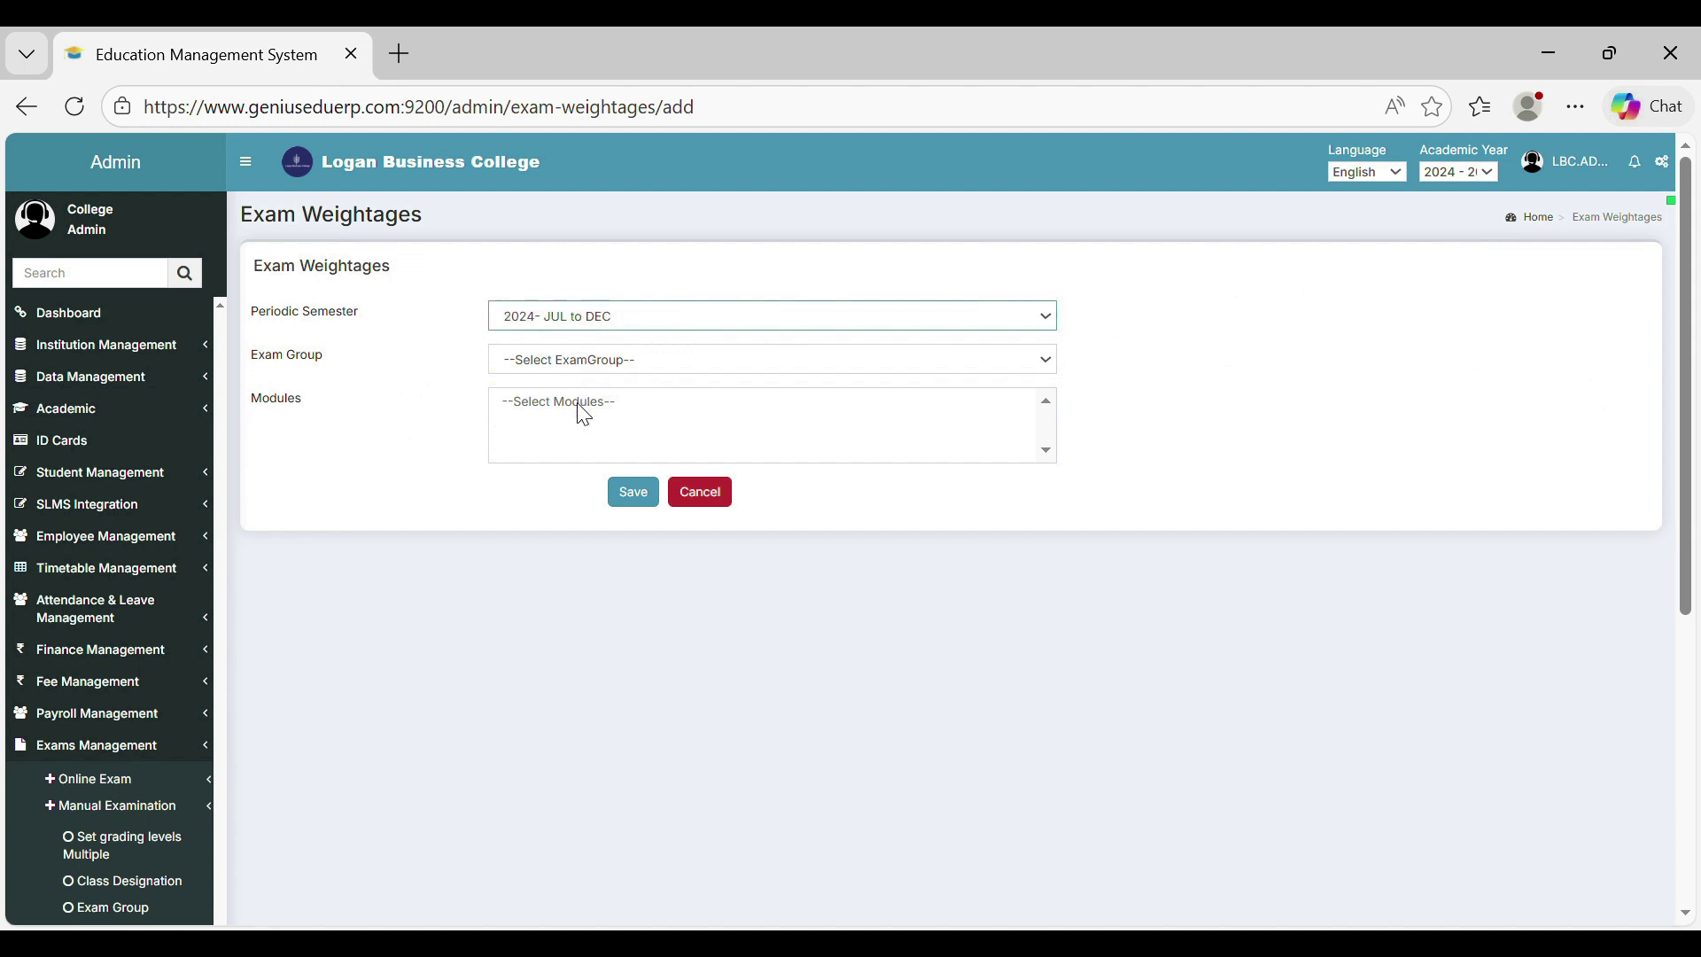
pyautogui.click(570, 355)
pyautogui.click(563, 490)
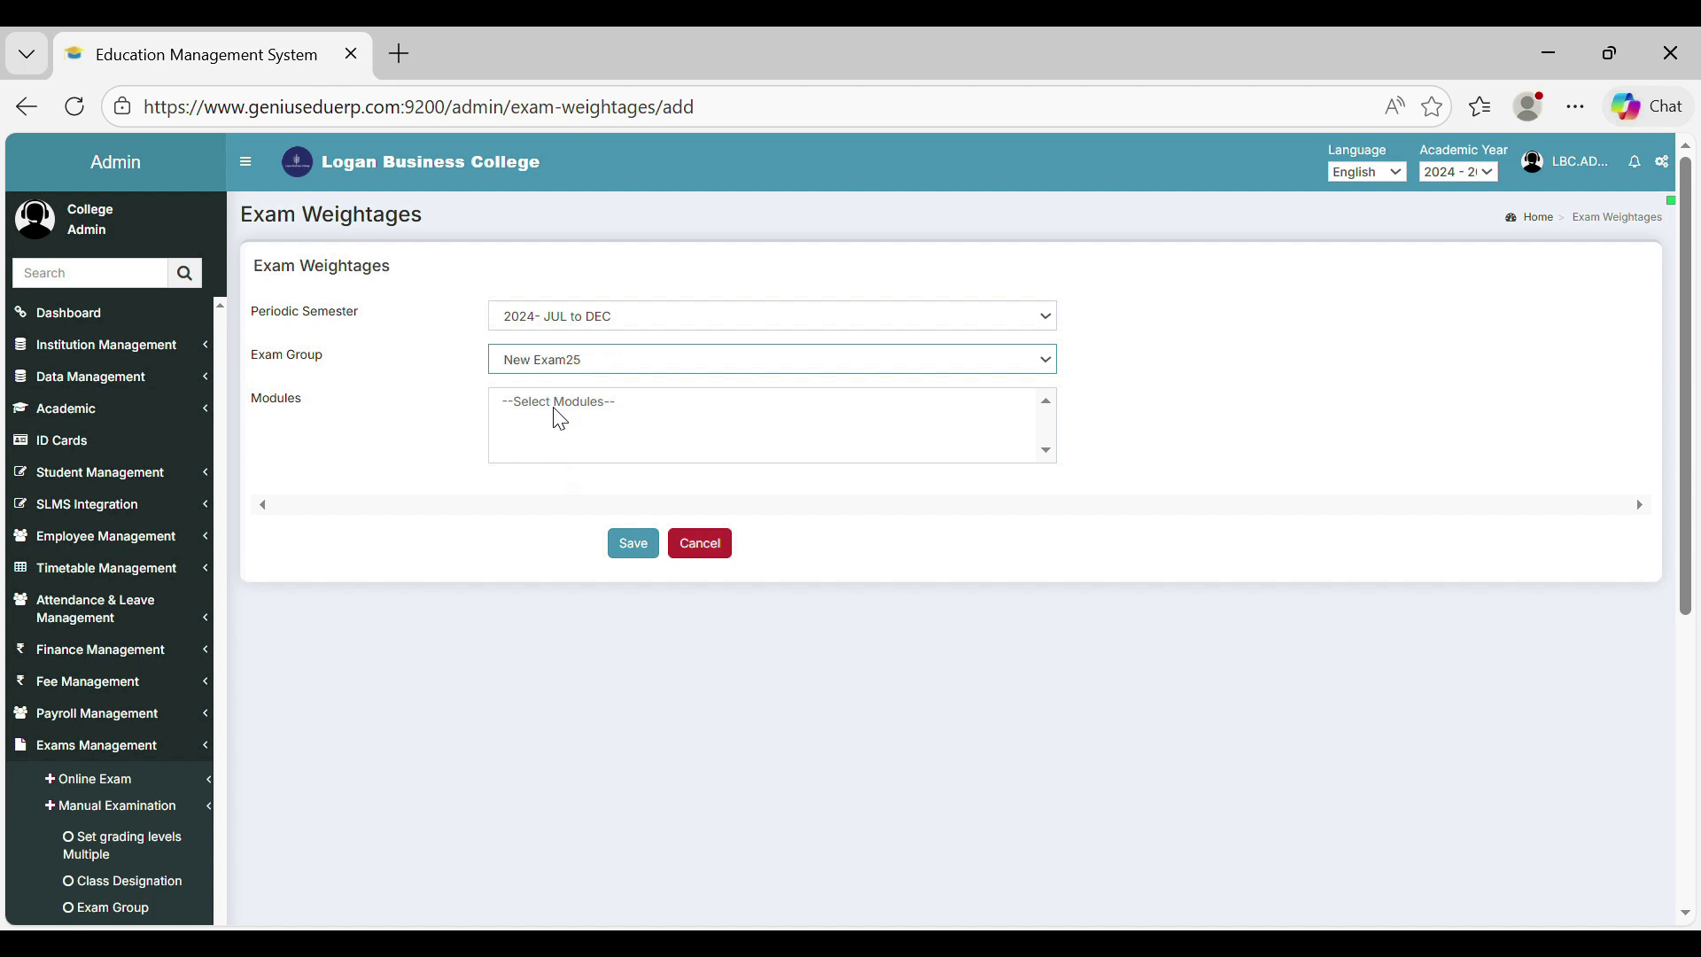
pyautogui.moveTo(555, 420); pyautogui.dragTo(555, 445)
# - Set the weightages to 10% class work, 10% mid term and 20% class test, and save them
pyautogui.click(360, 544)
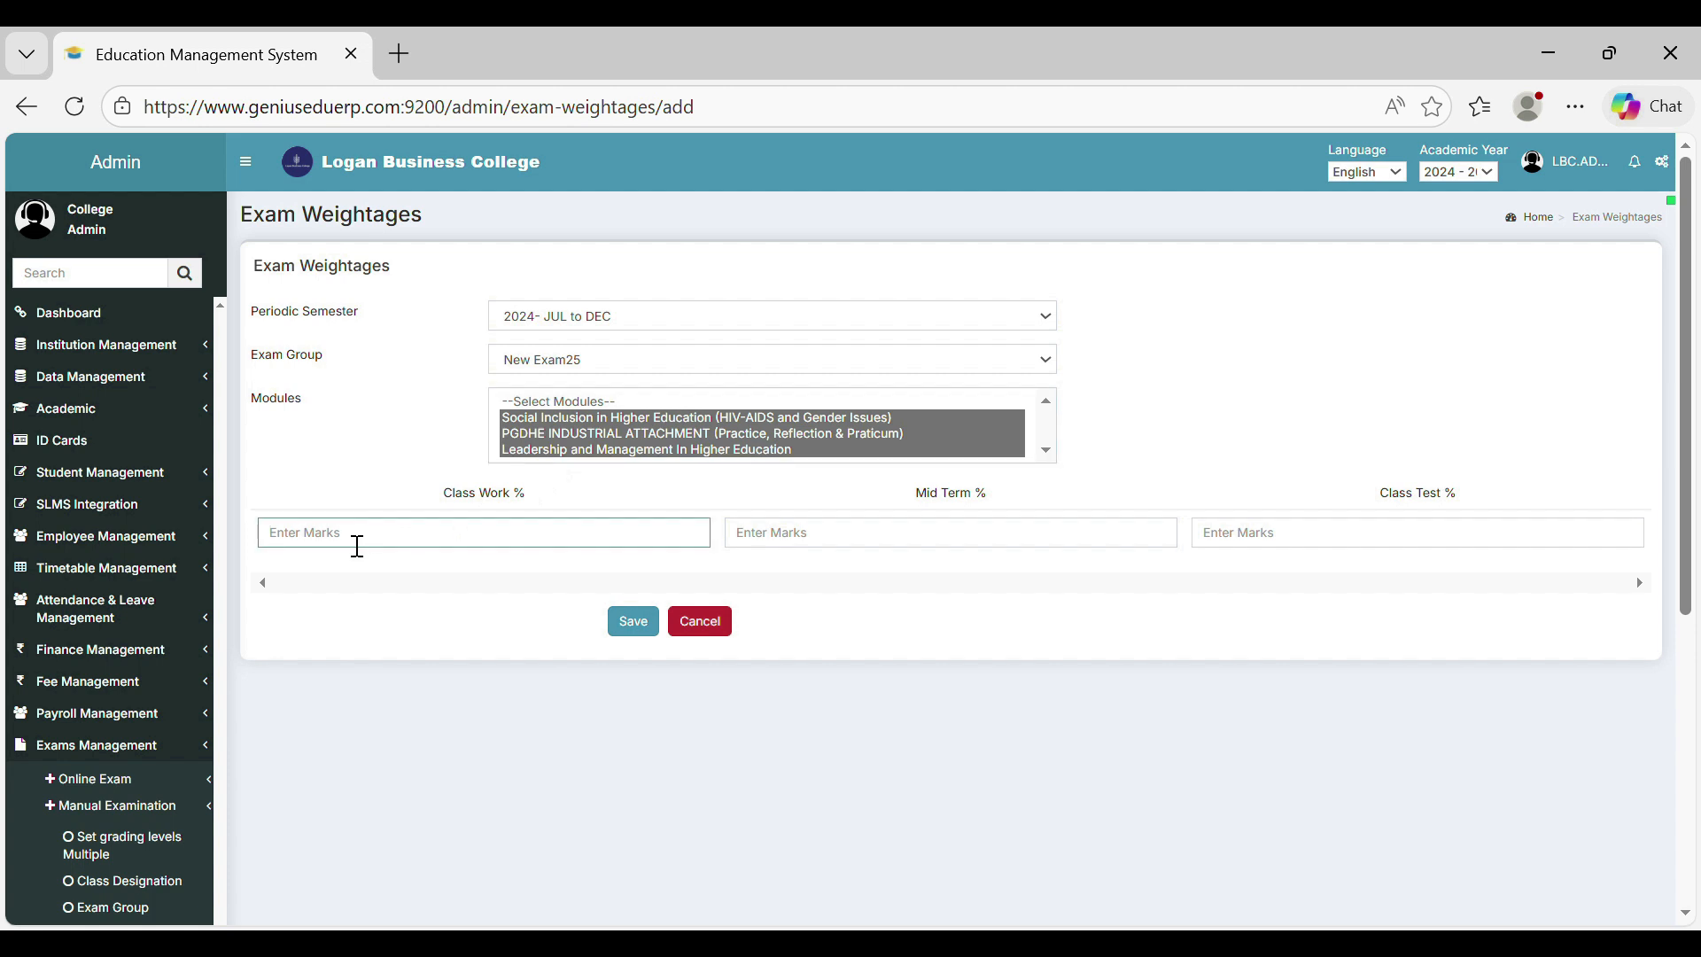
pyautogui.write('10')
pyautogui.click(865, 541)
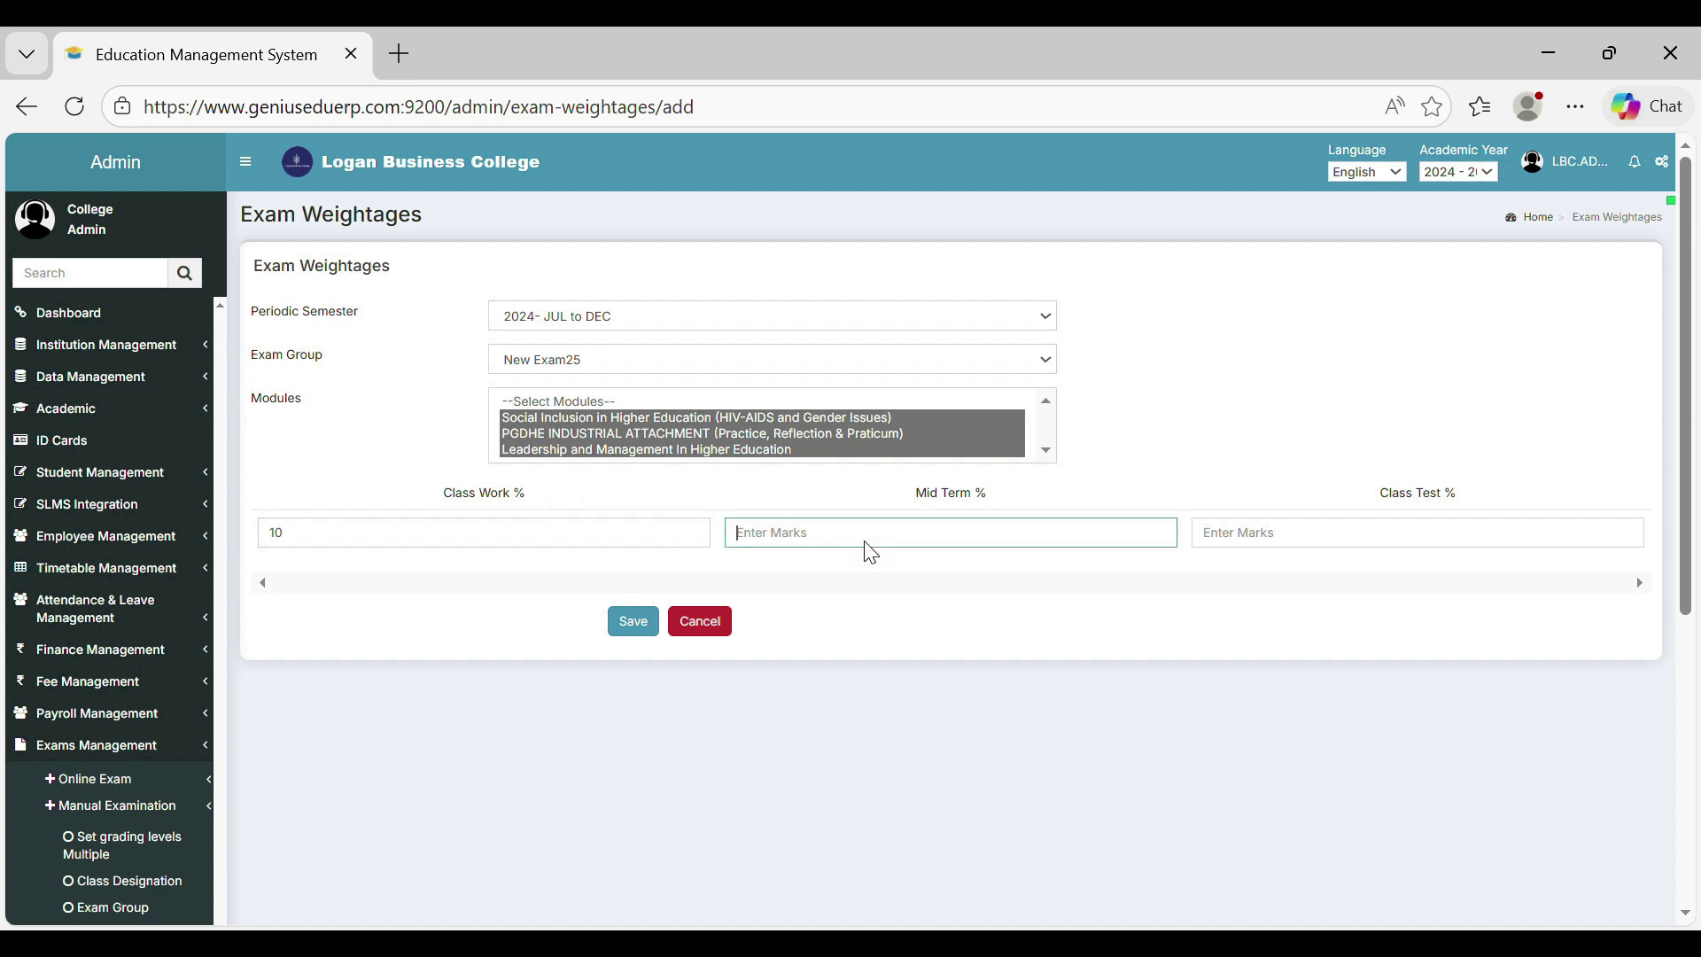
pyautogui.write('10')
pyautogui.click(1268, 537)
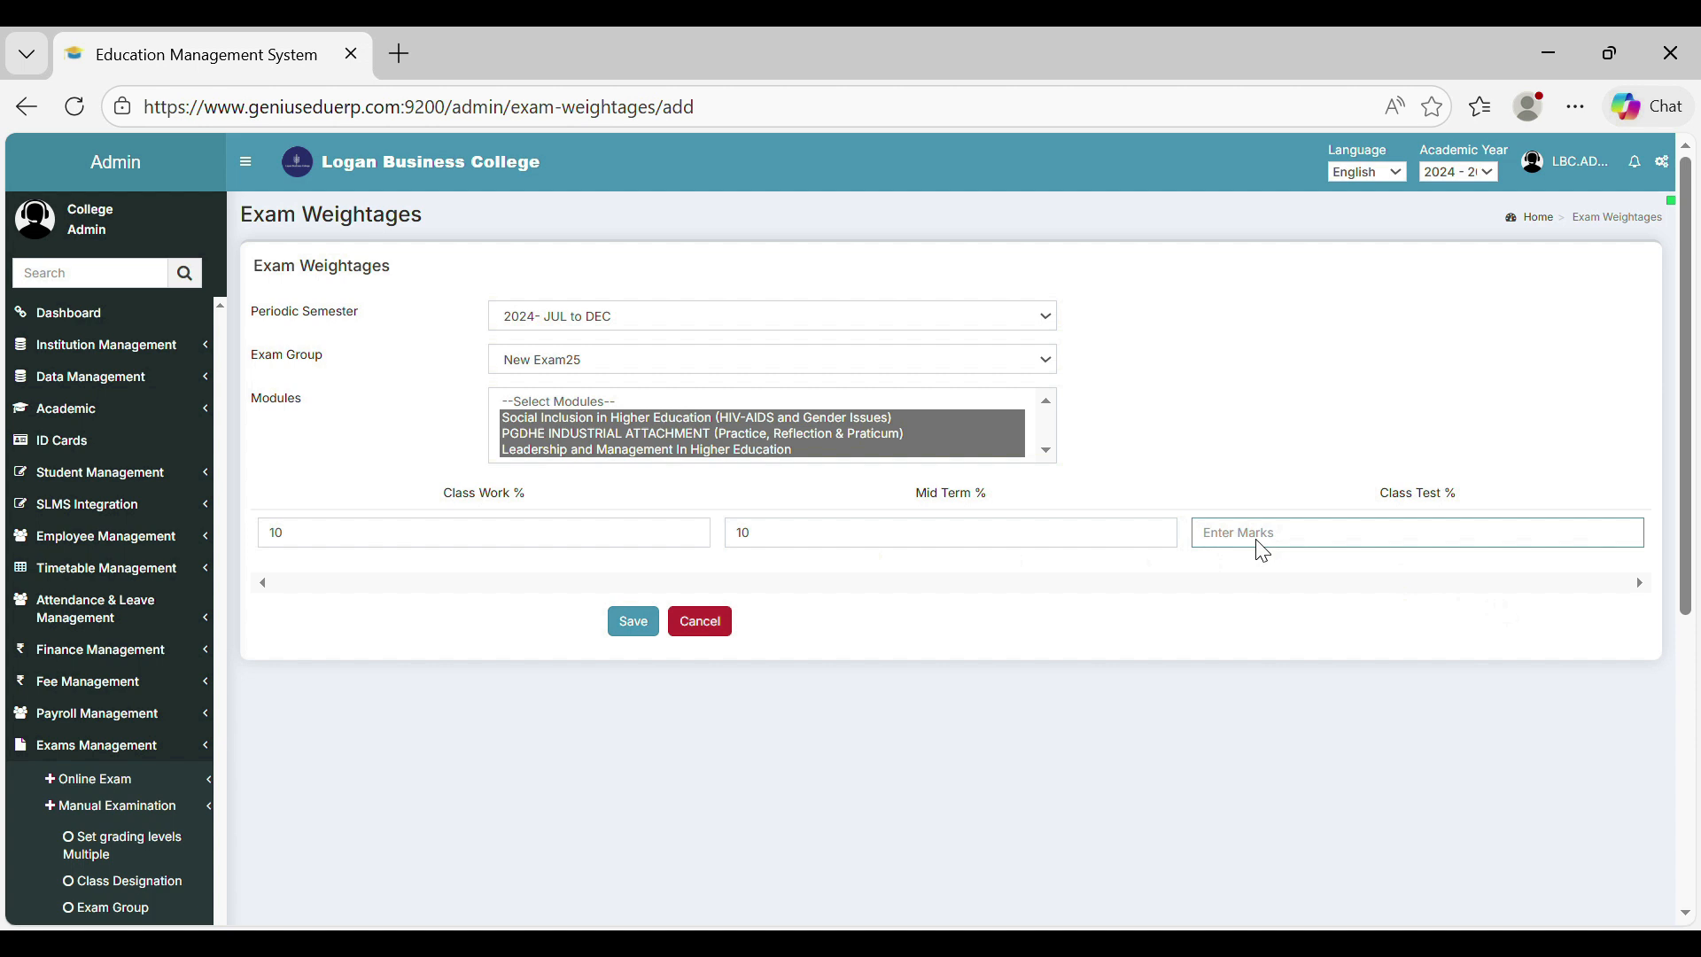
pyautogui.write('20')
pyautogui.click(634, 622)
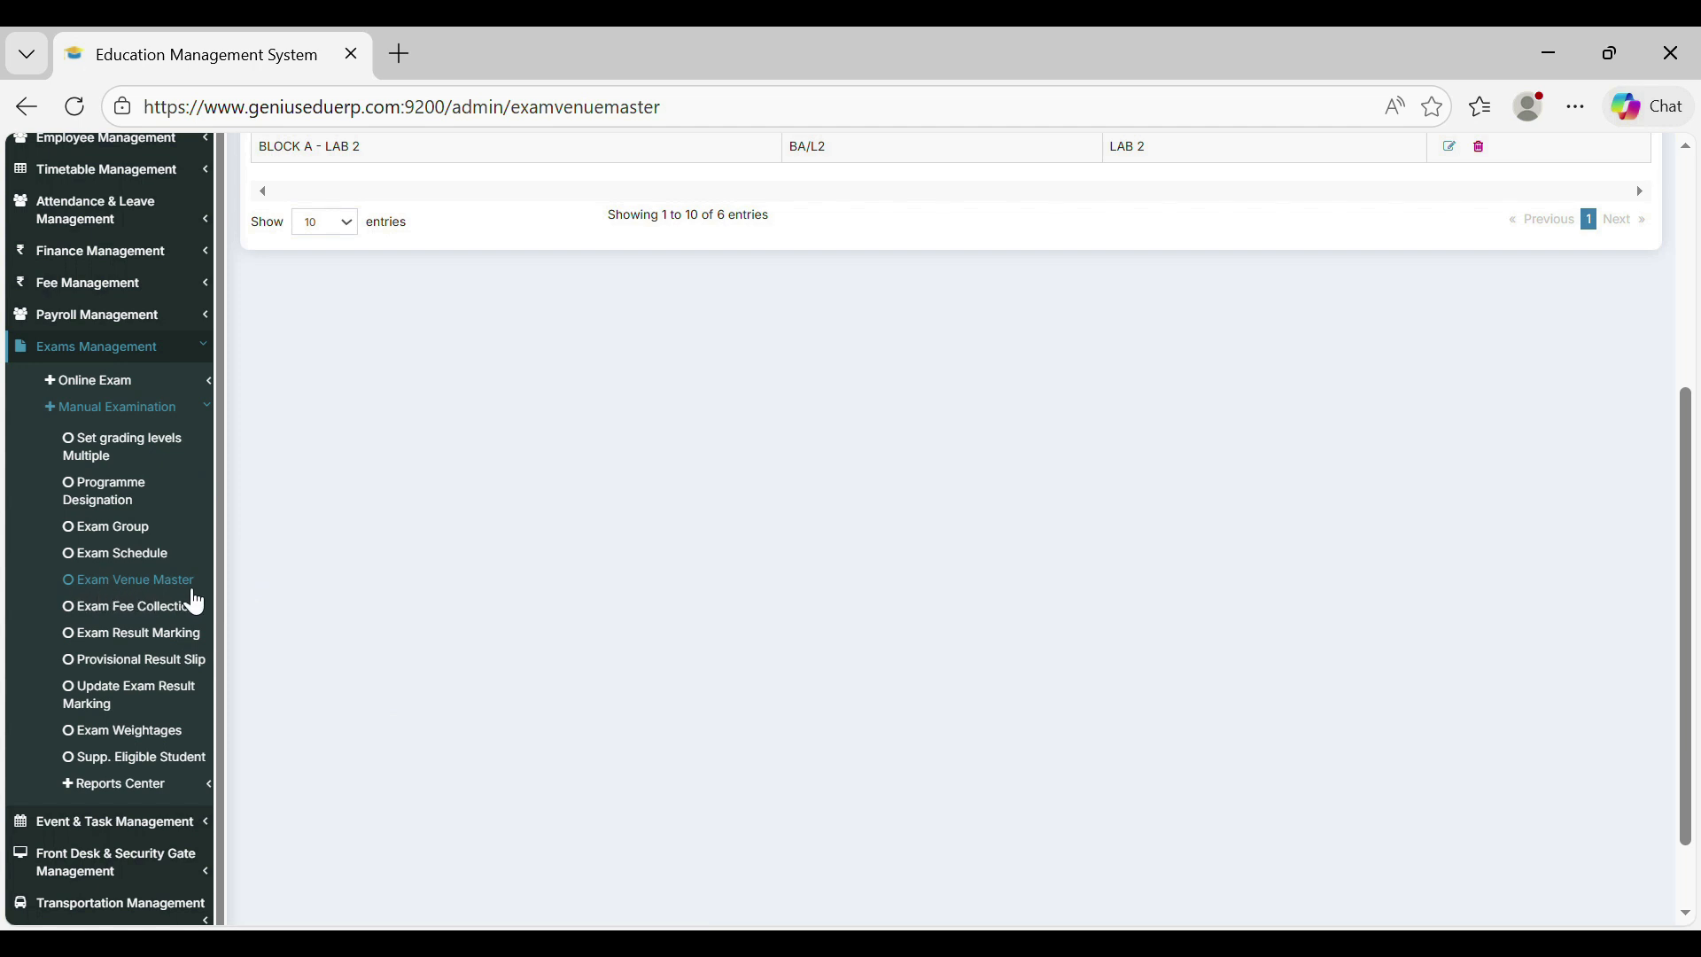
# - Search the exam venues for BA/L2, and add the venue BLOCK A - LAB 1 with address BA/L1 and number LAB 1
pyautogui.scroll(5, 577, 490)
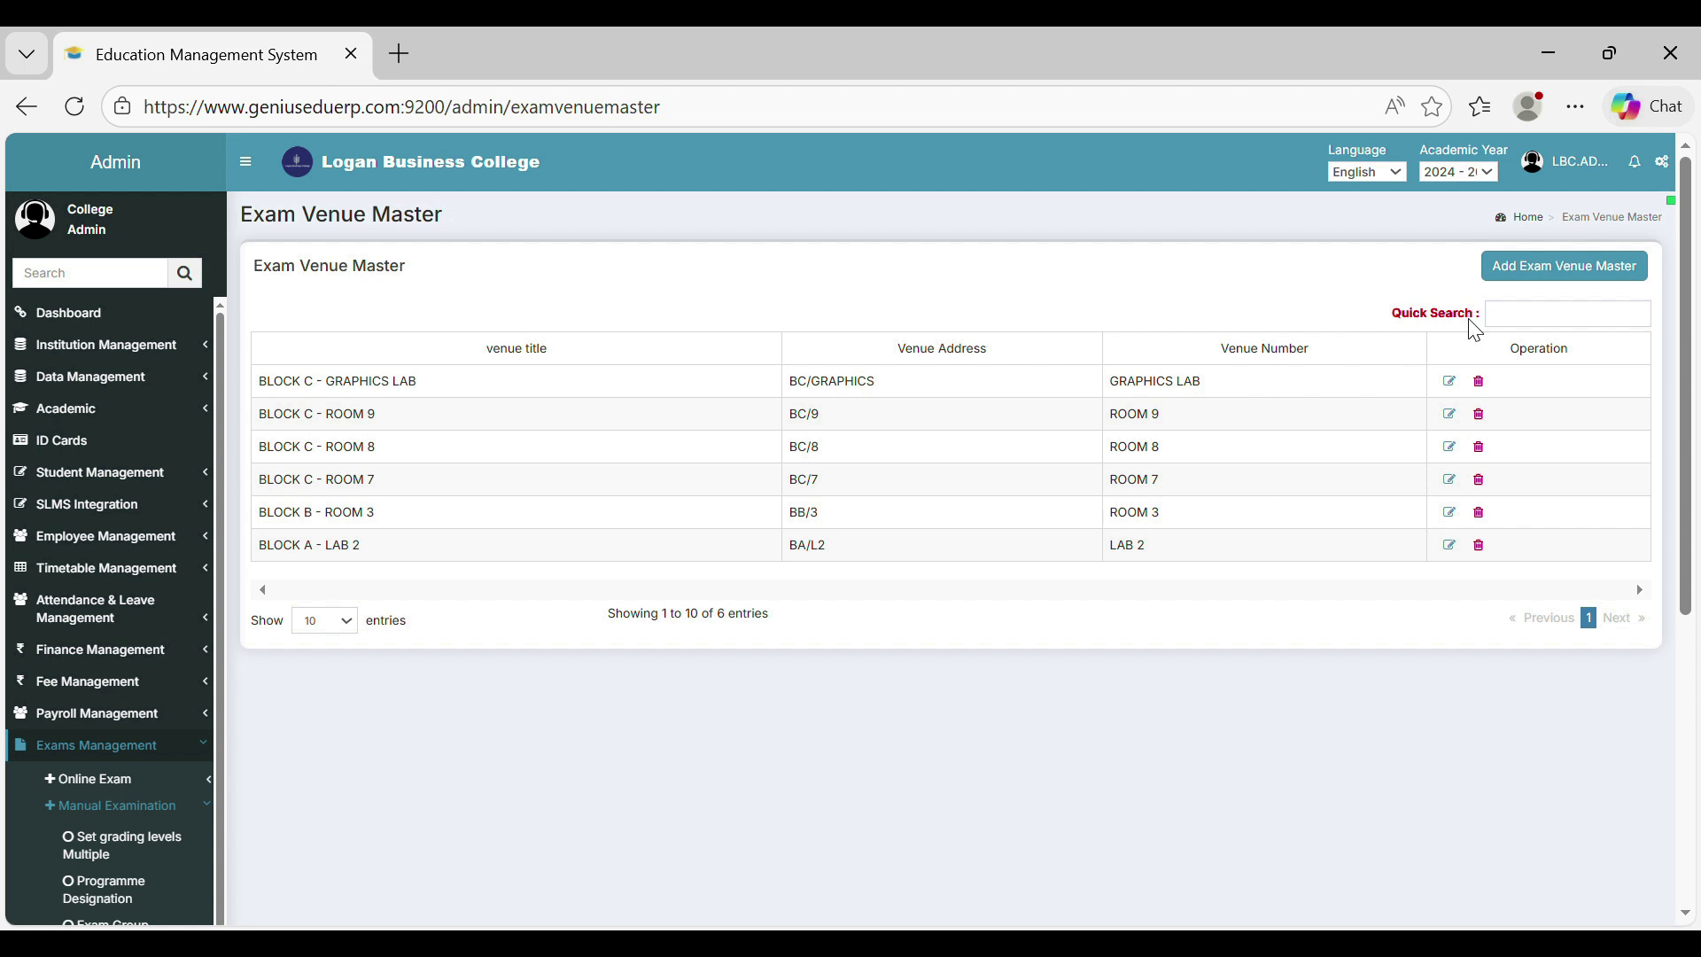
pyautogui.click(1515, 323)
pyautogui.write('BA/L2')
pyautogui.click(1445, 316)
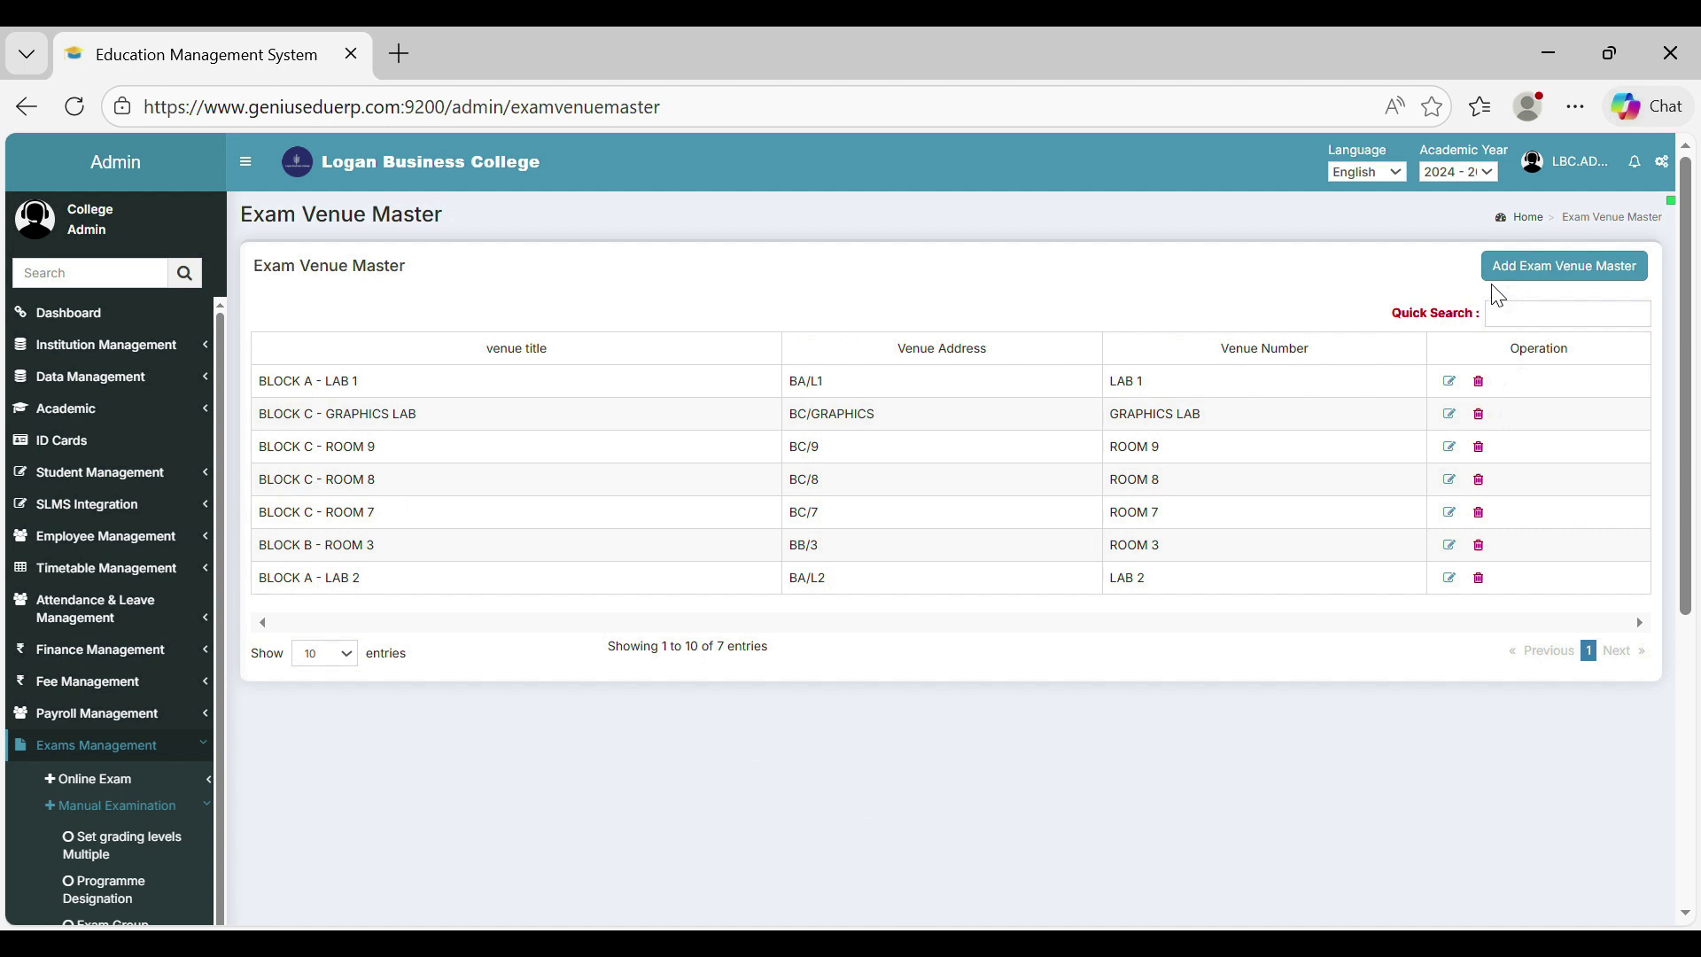
pyautogui.click(1565, 282)
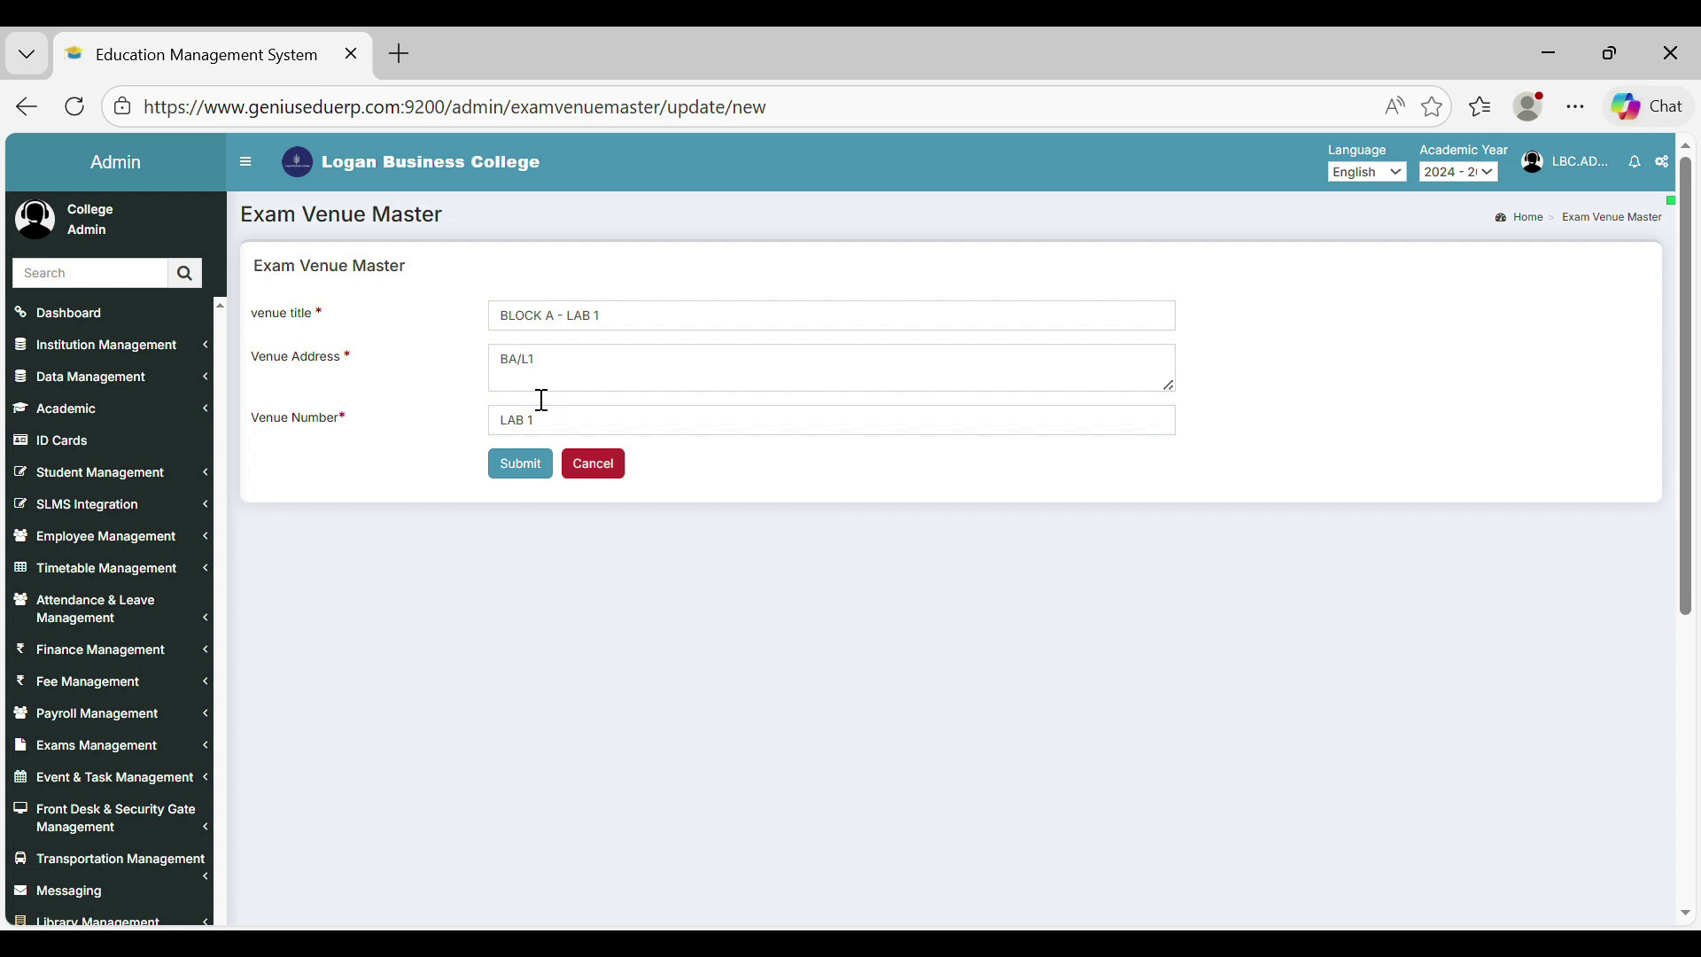
pyautogui.click(532, 471)
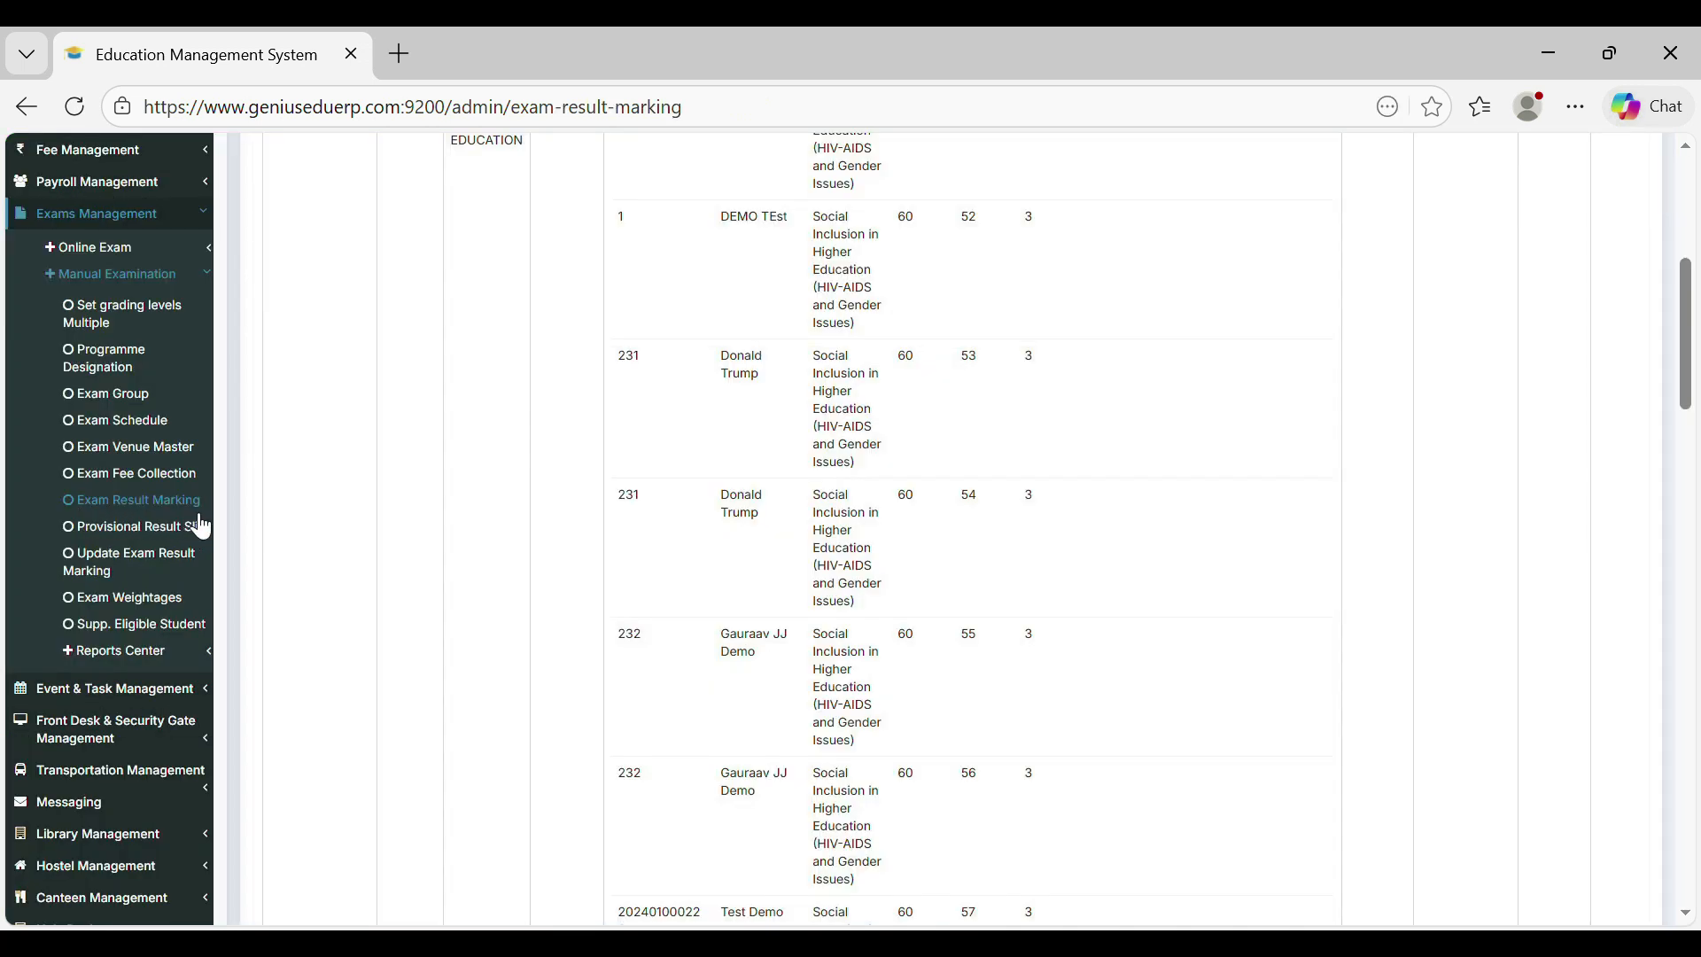
# - Review the overall results, the final exam results and the internals and mid assessments in exam result marking
pyautogui.scroll(5, 330, 526)
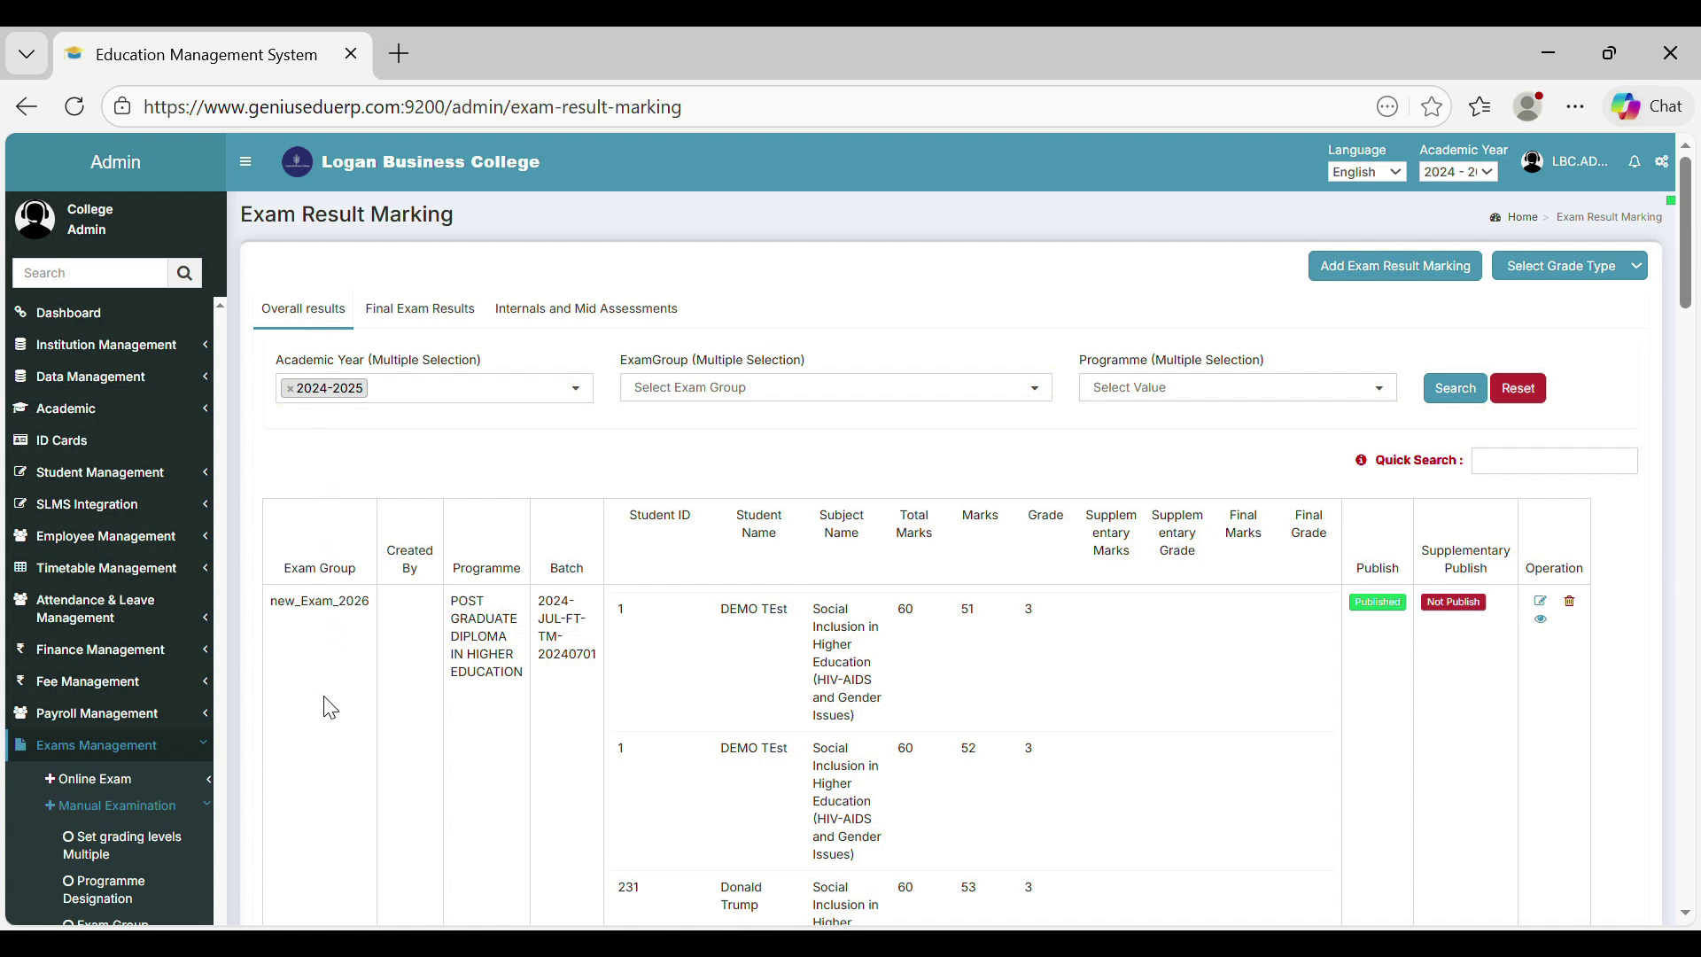
pyautogui.click(420, 319)
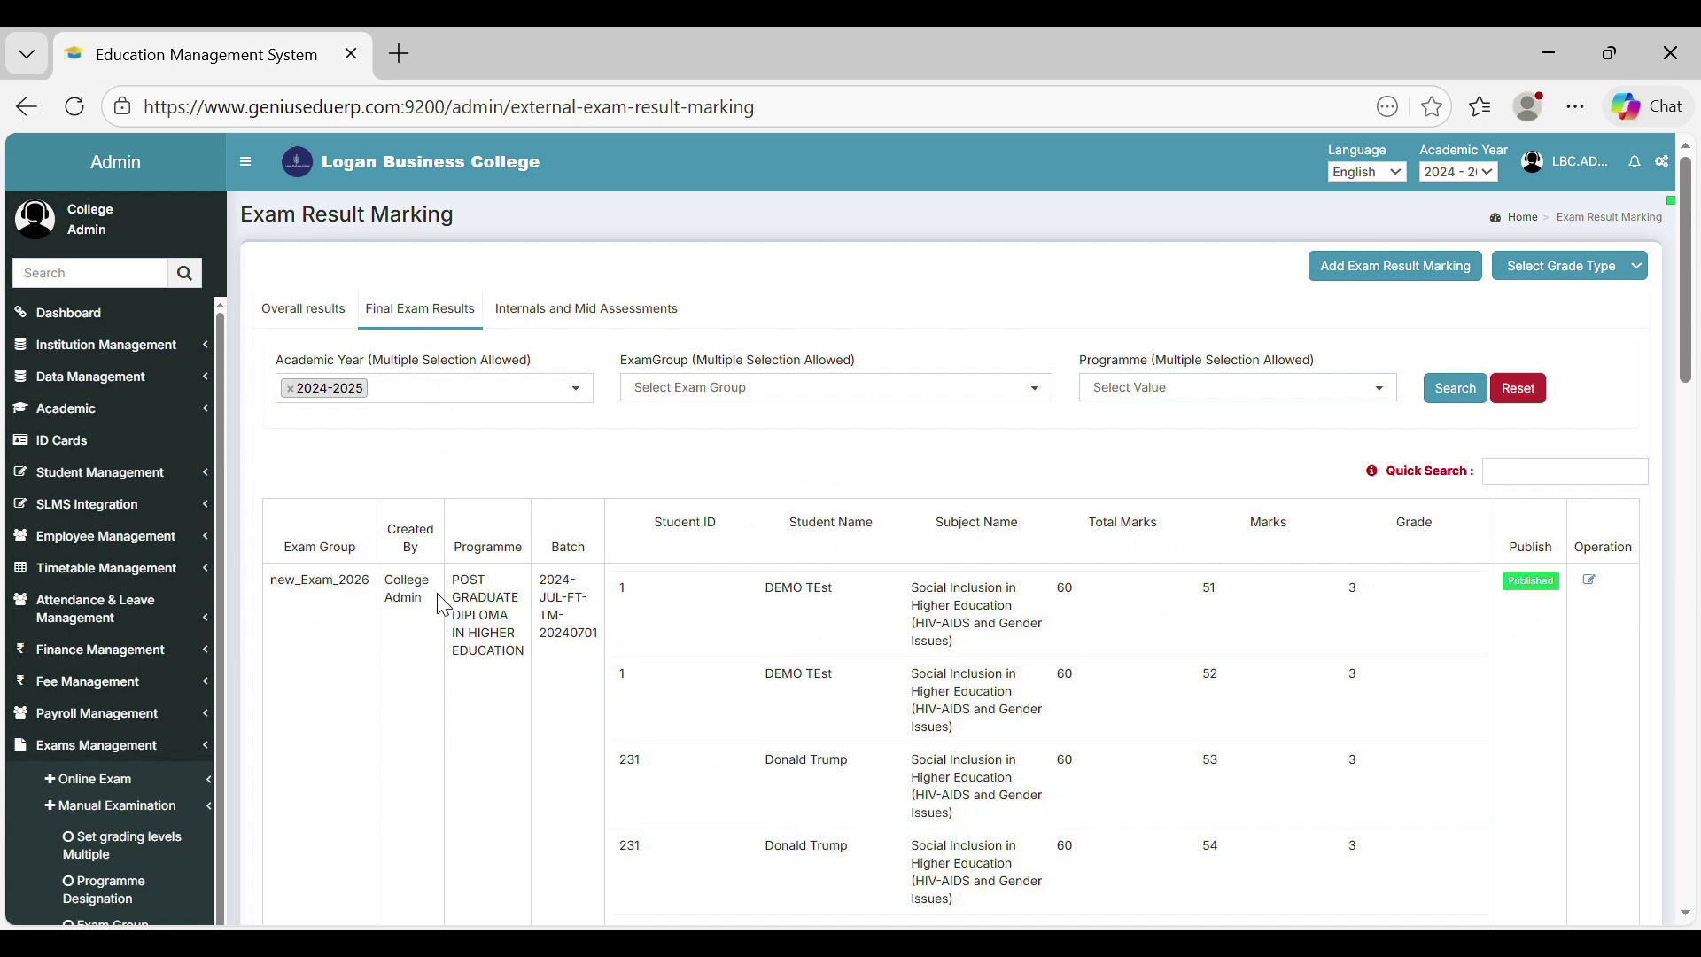
pyautogui.click(572, 319)
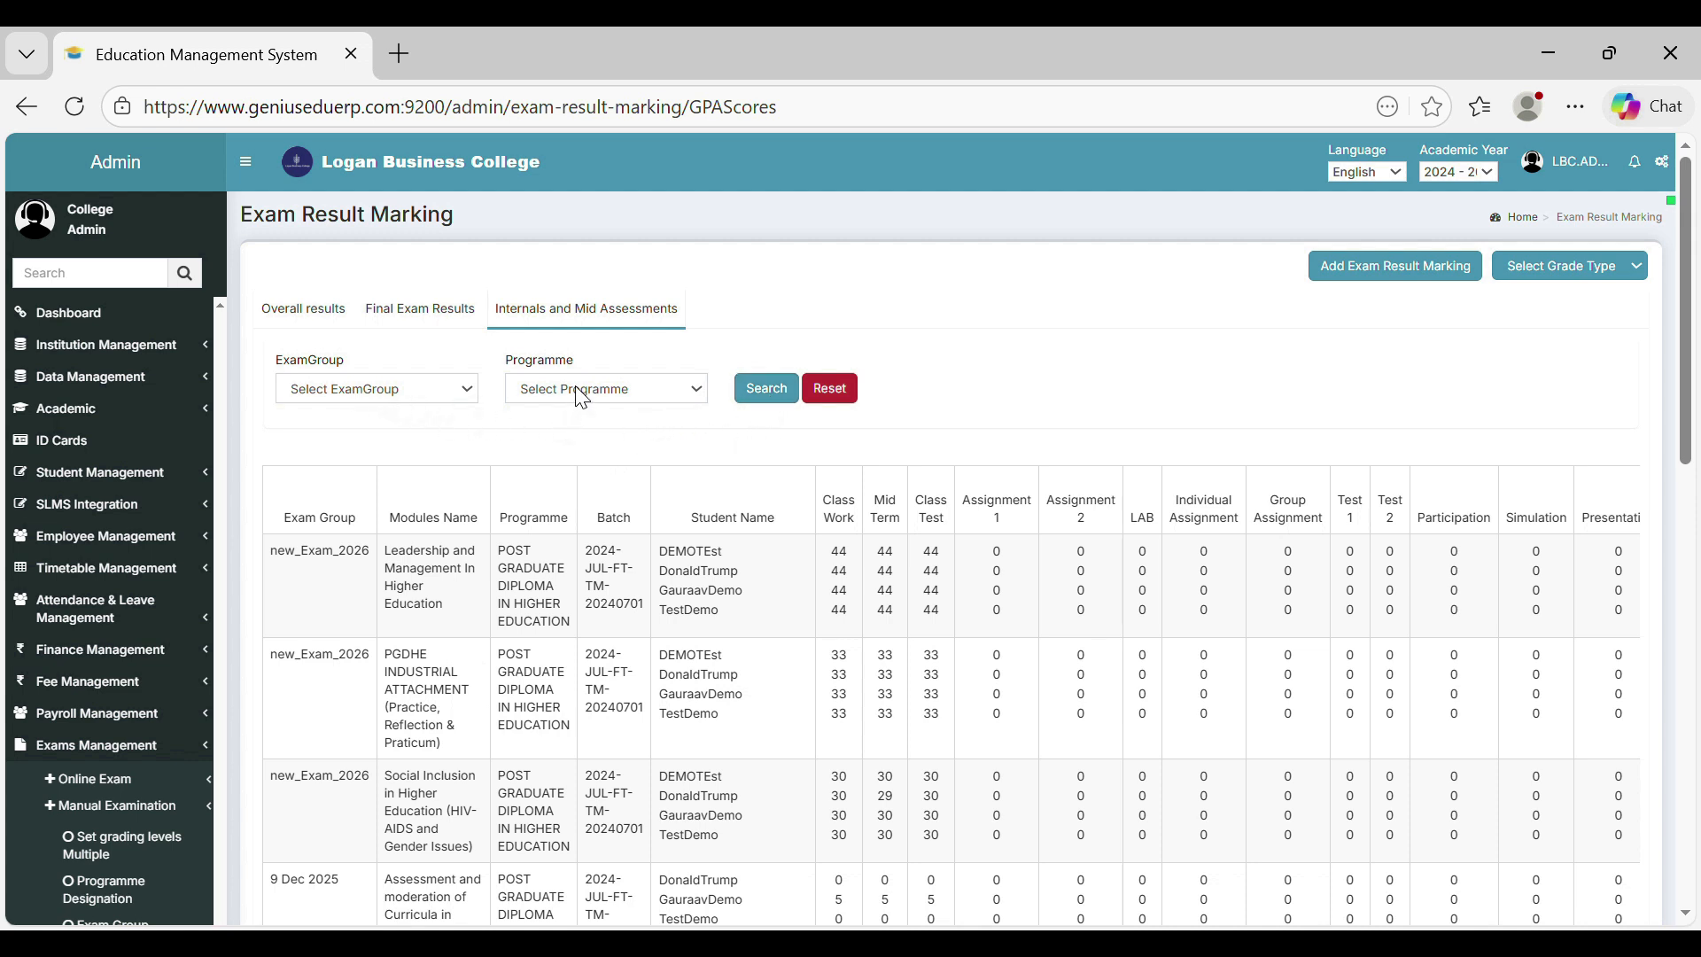
# - Start a new exam result marking for exam group New Exam25 using the Default Grades grading set
pyautogui.click(1398, 275)
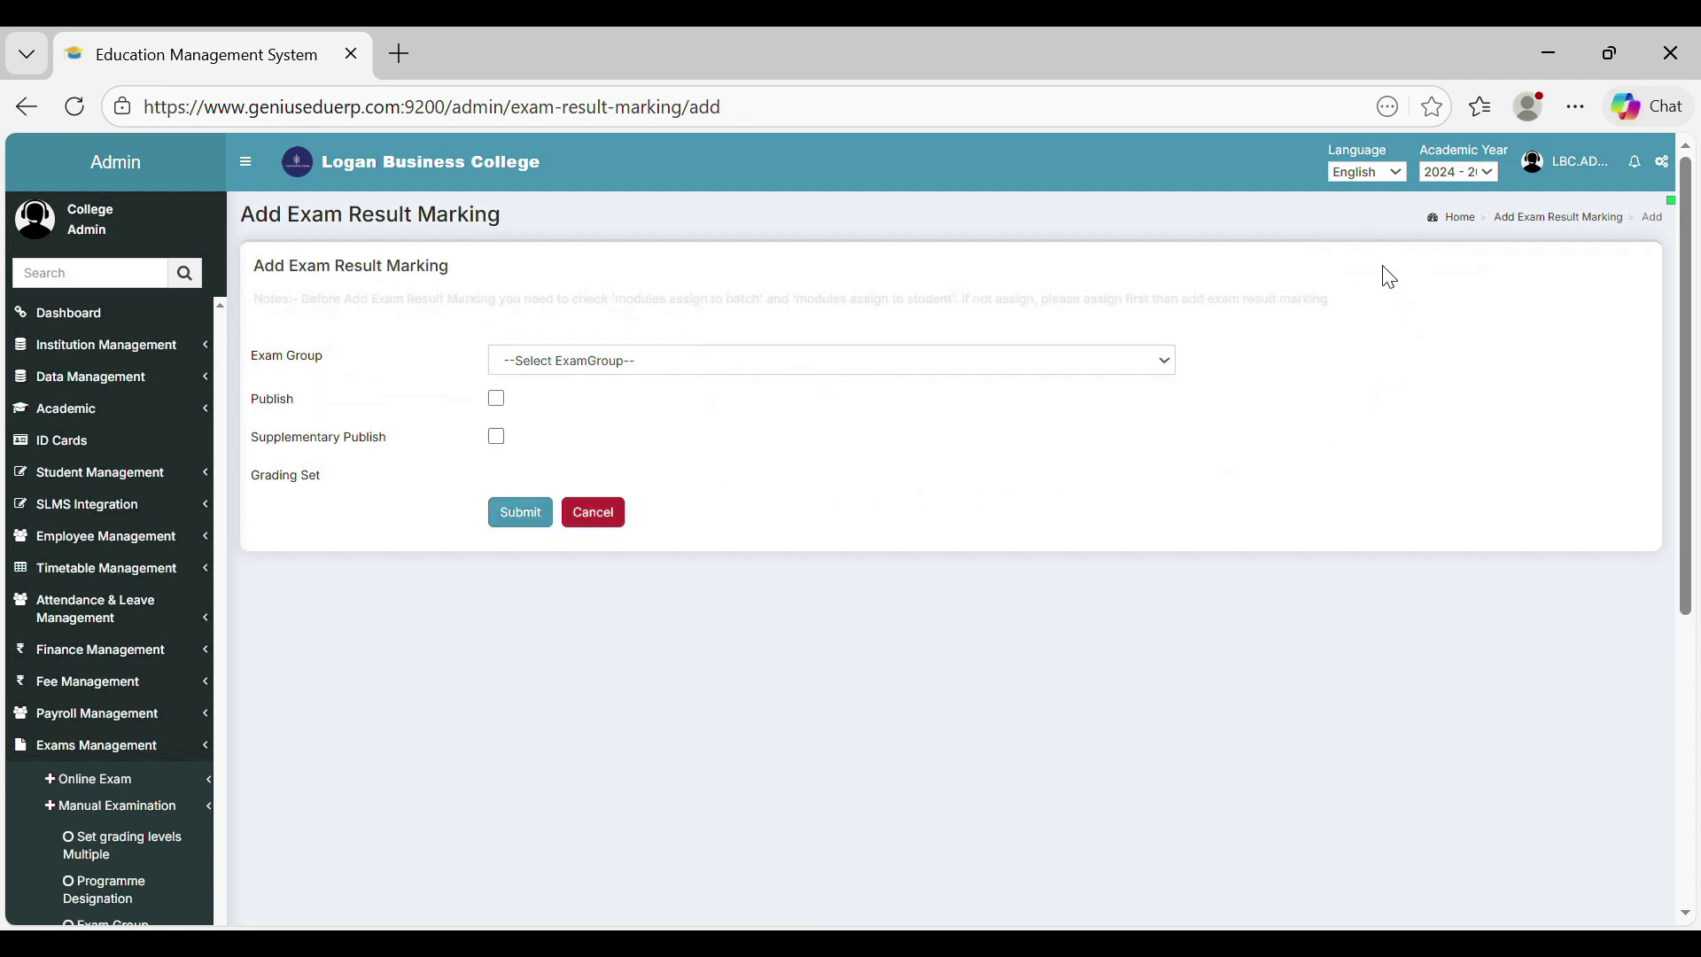
pyautogui.moveTo(303, 305); pyautogui.dragTo(1333, 322)
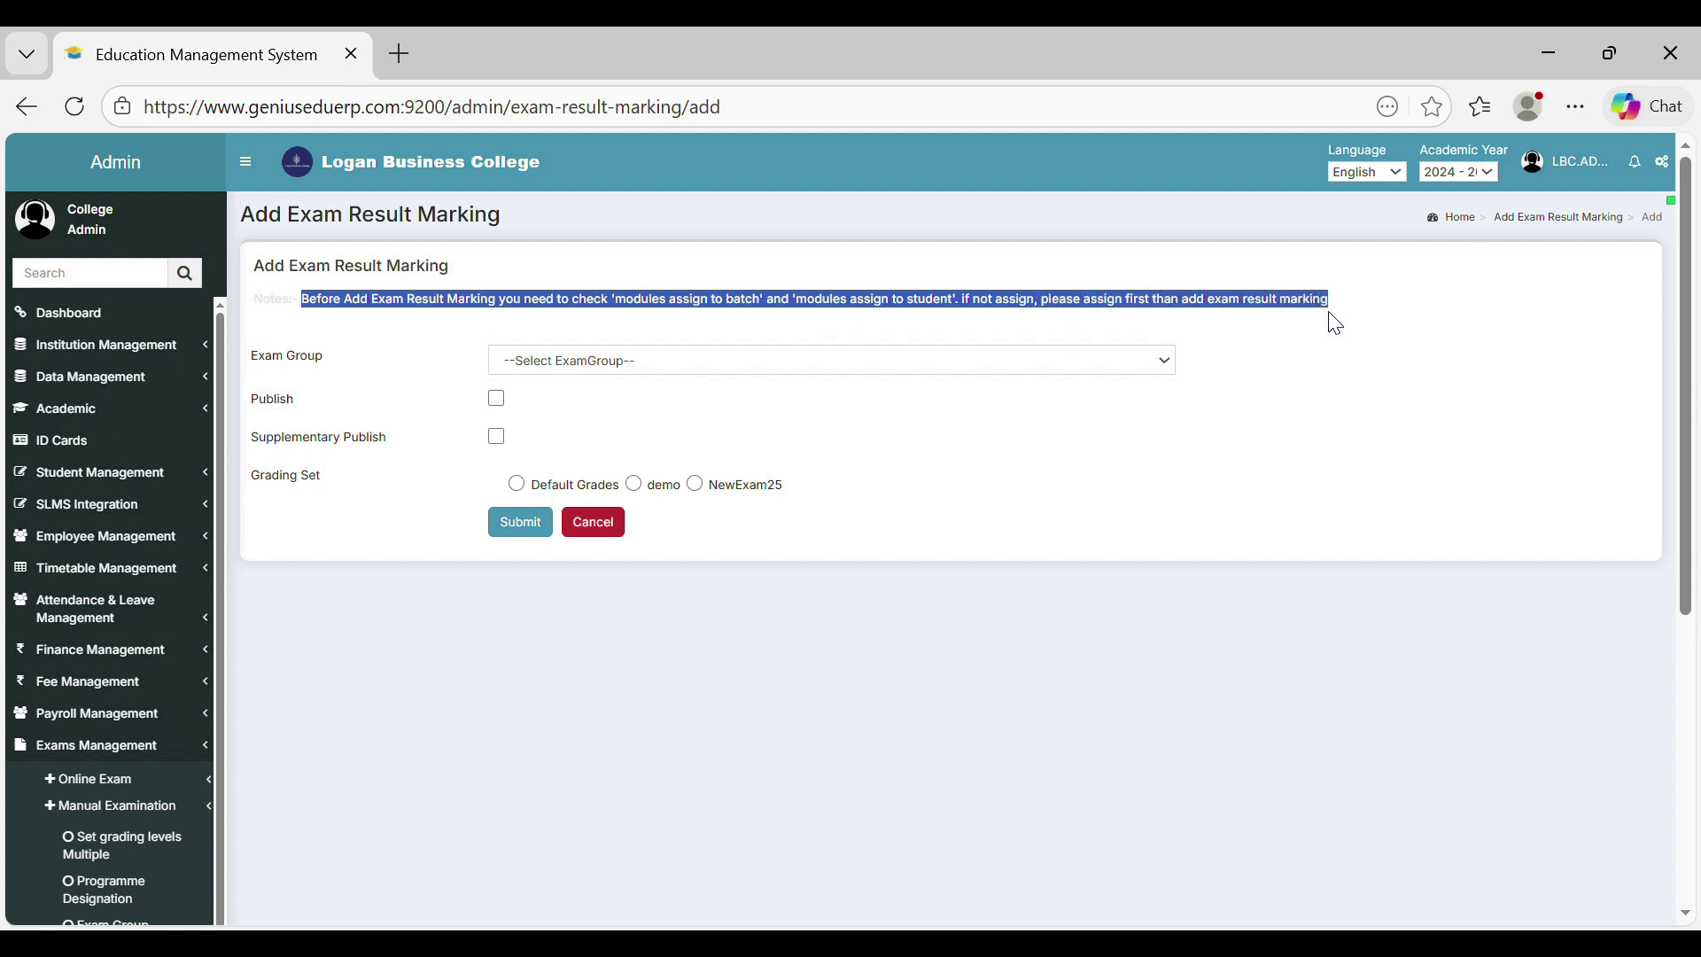
pyautogui.click(396, 325)
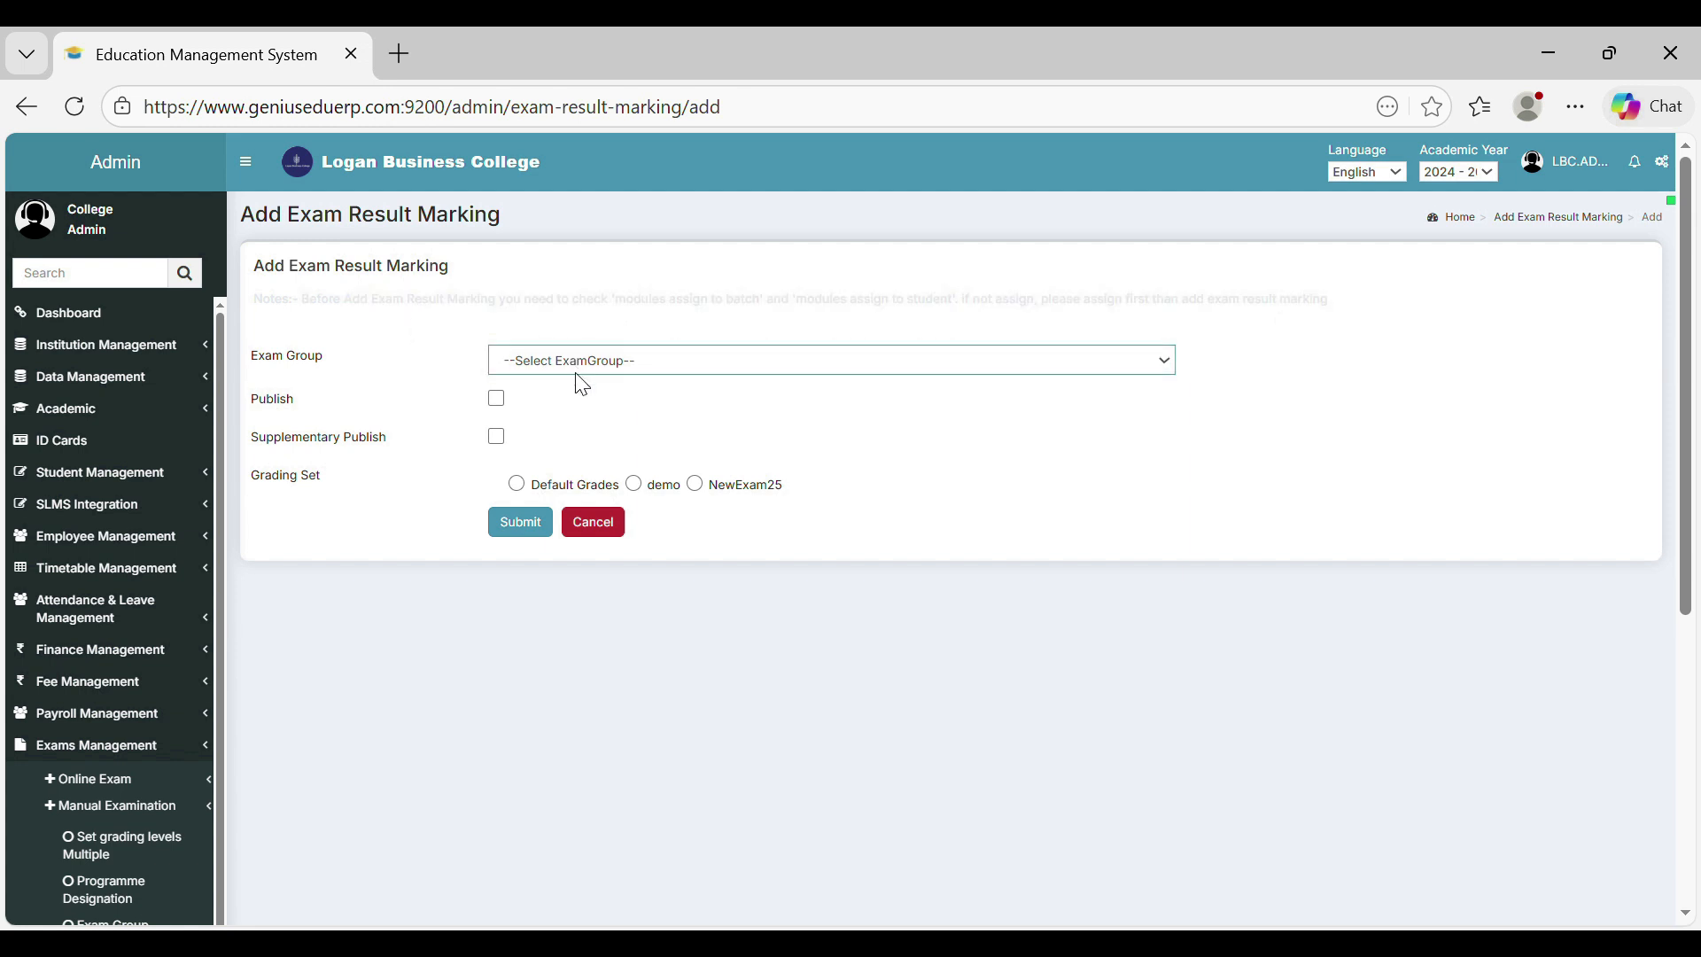
pyautogui.click(637, 905)
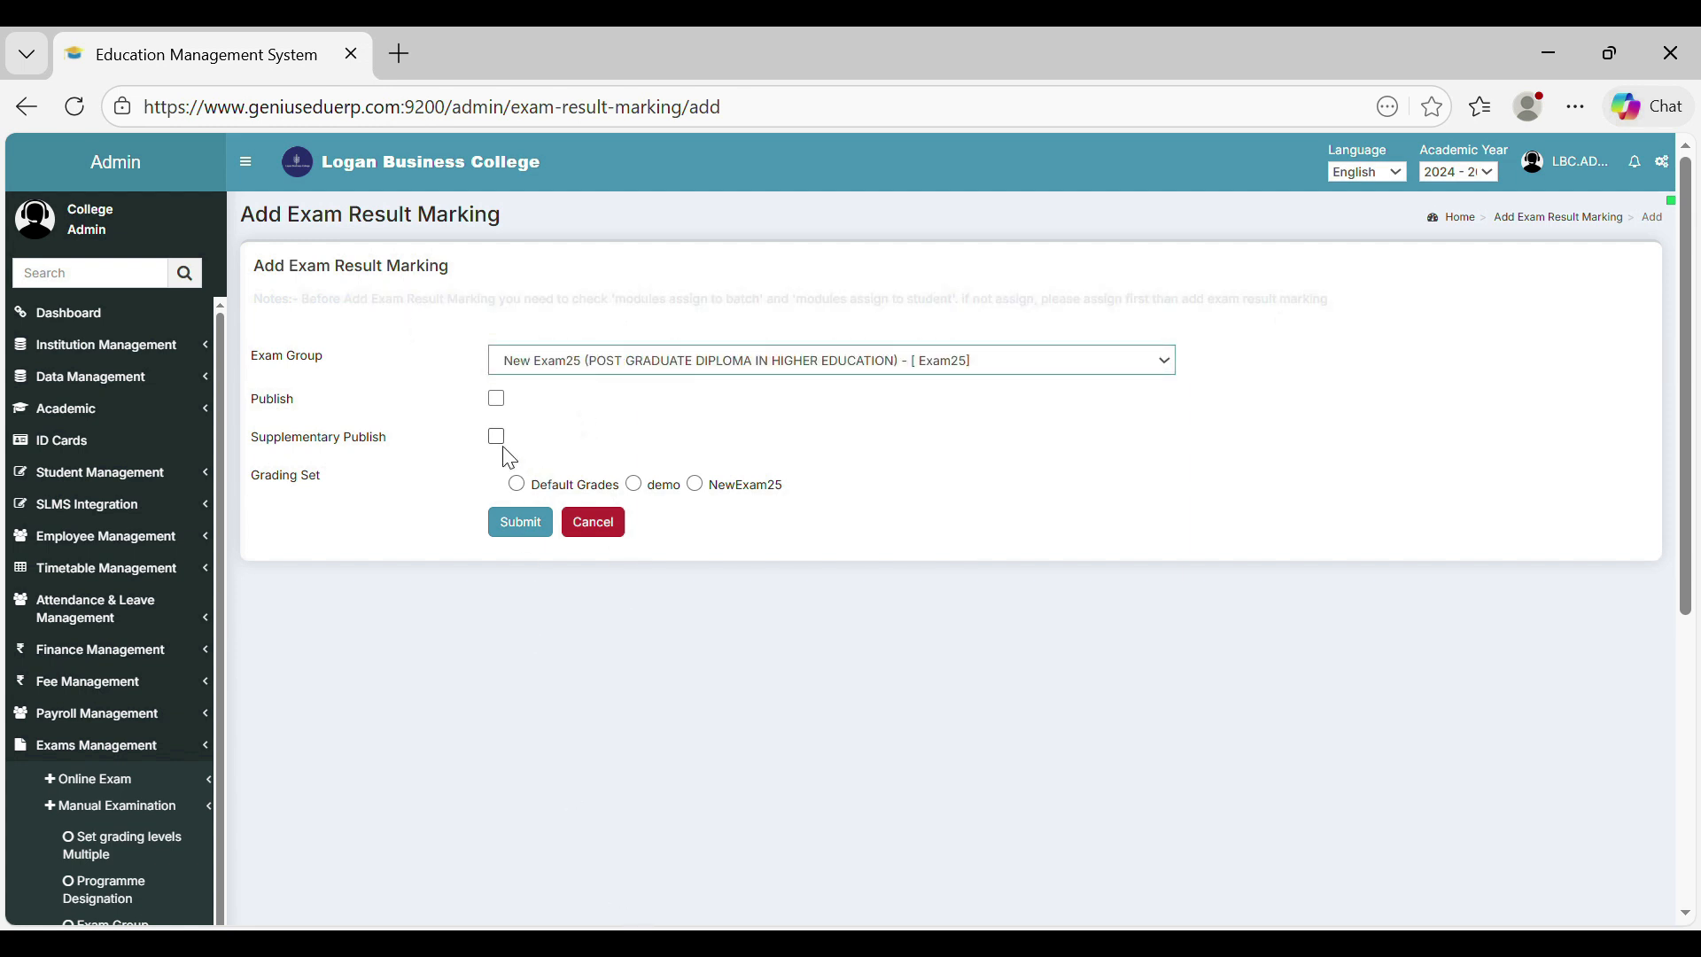
pyautogui.click(521, 485)
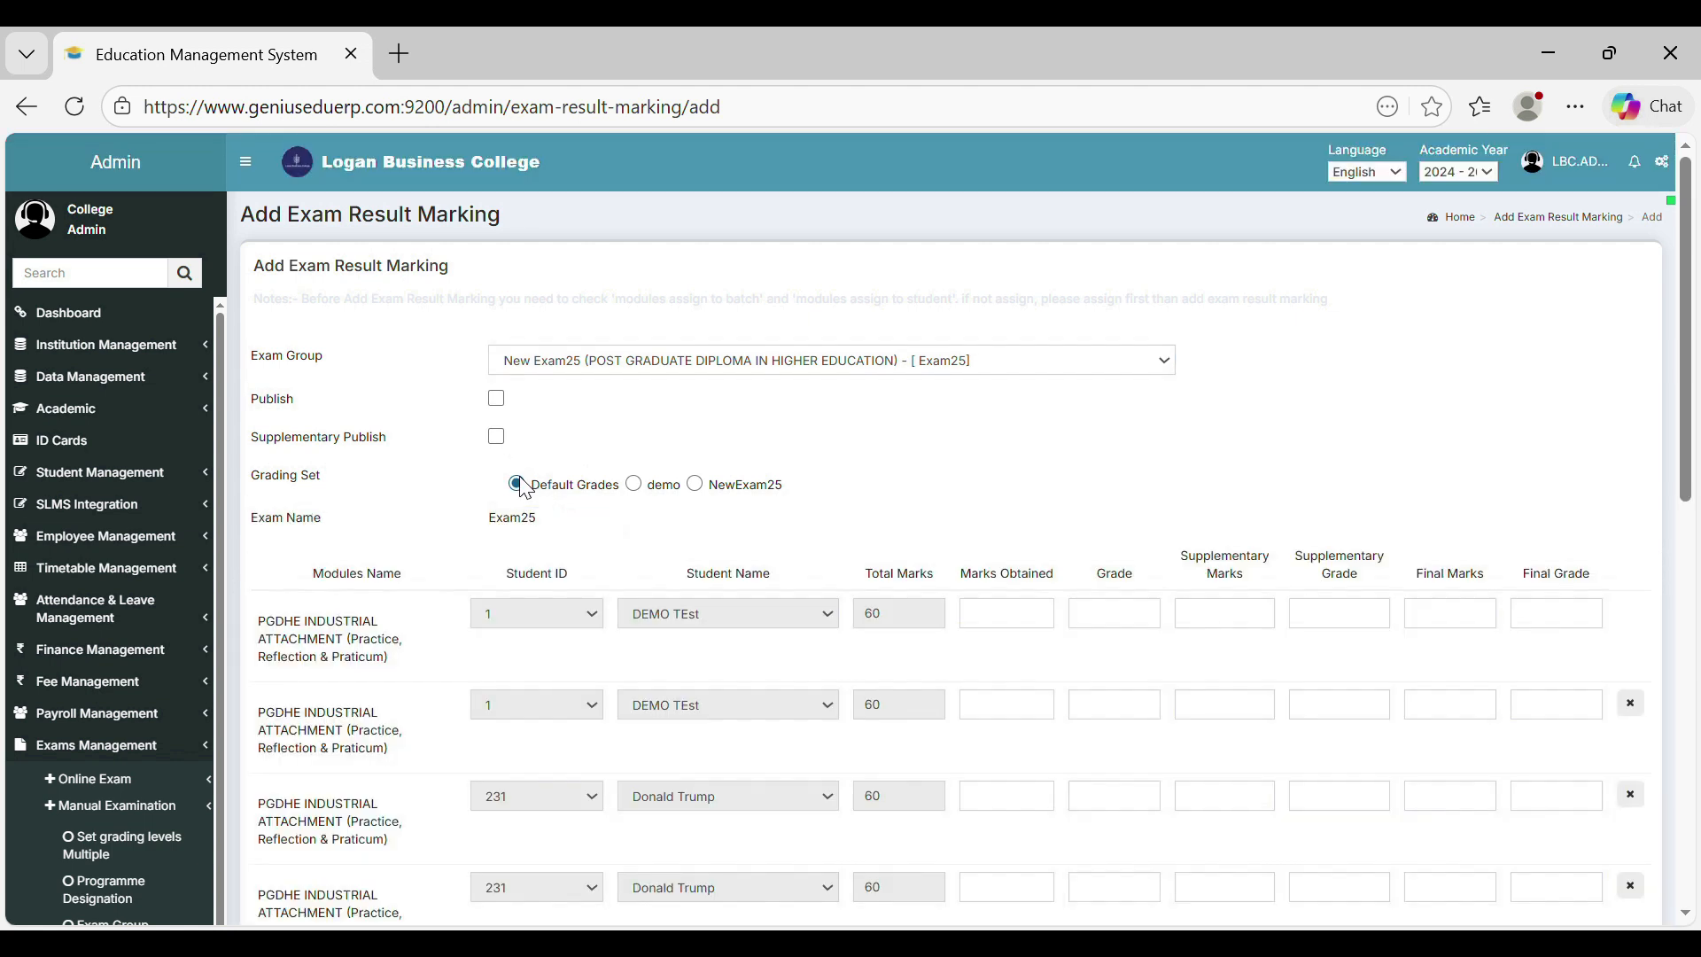
# - Open the exam settings within the institution settings
pyautogui.click(172, 351)
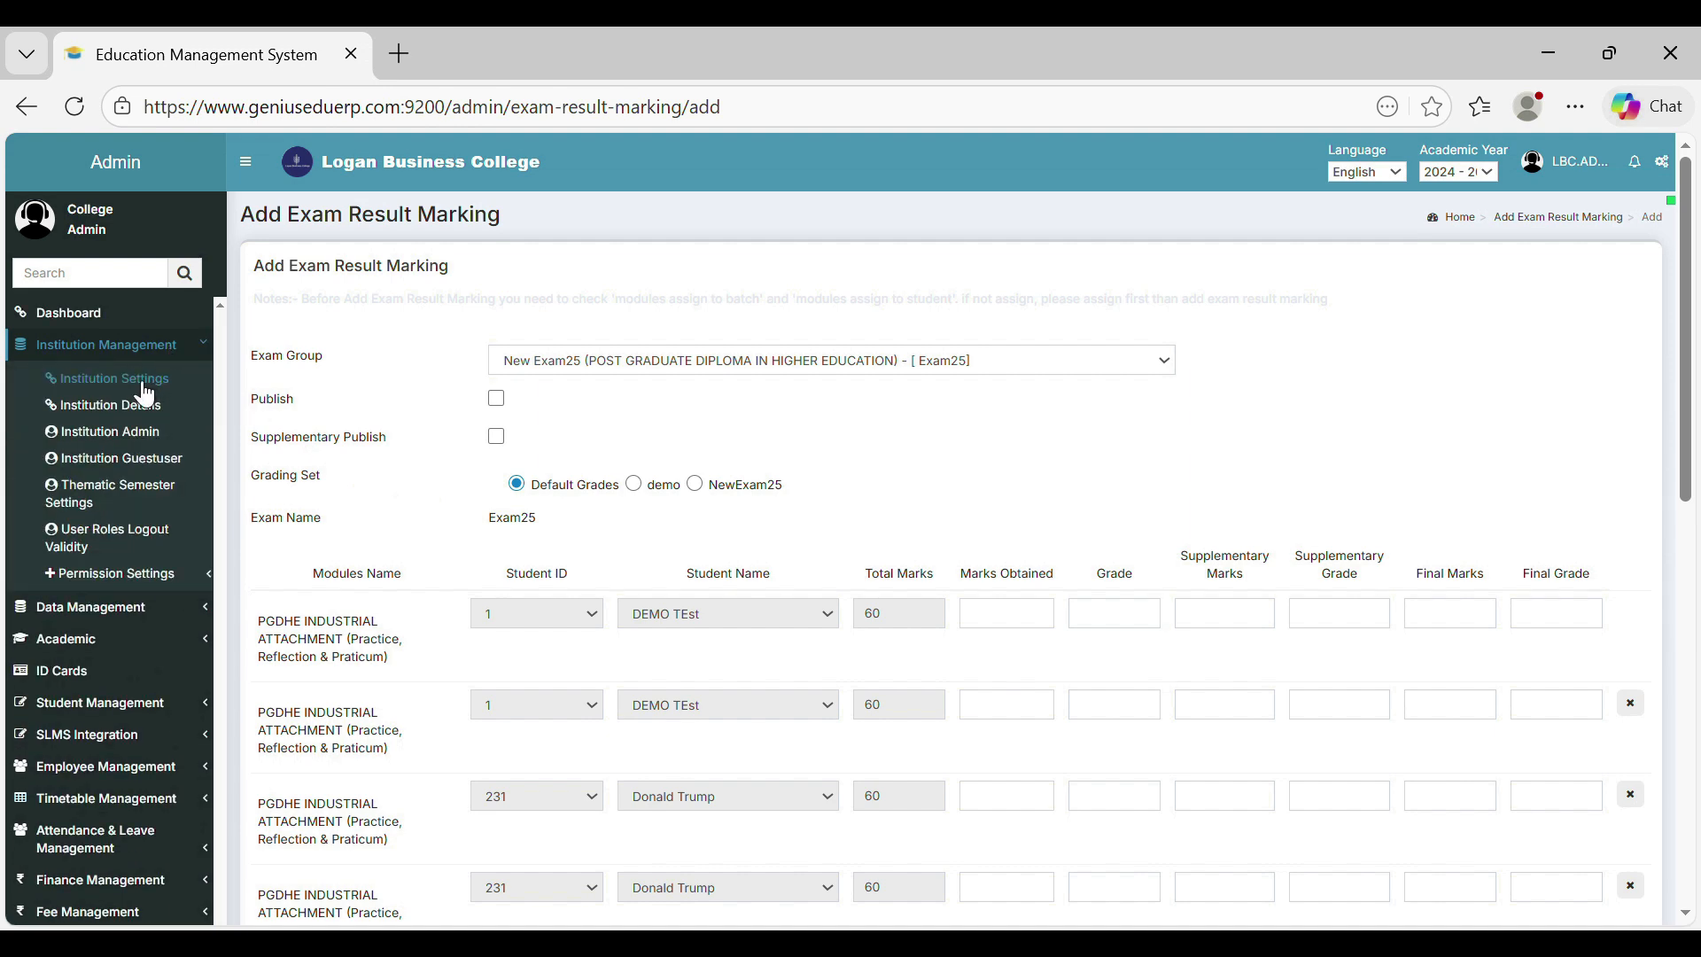
pyautogui.click(144, 381)
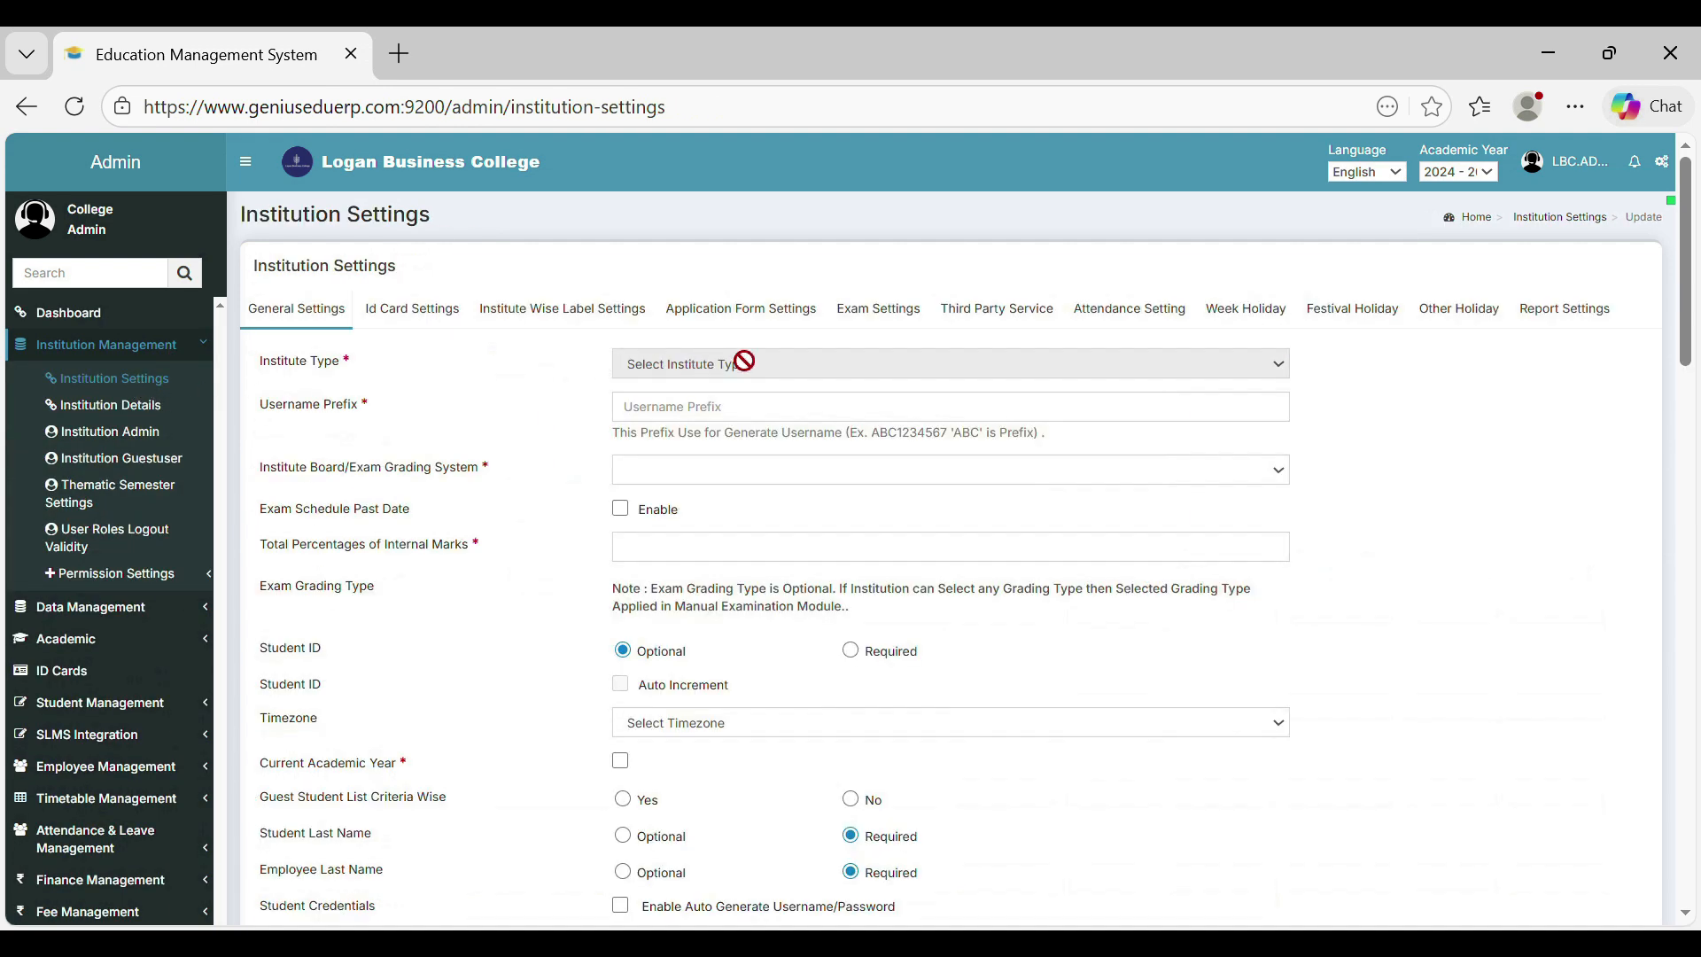
pyautogui.click(878, 311)
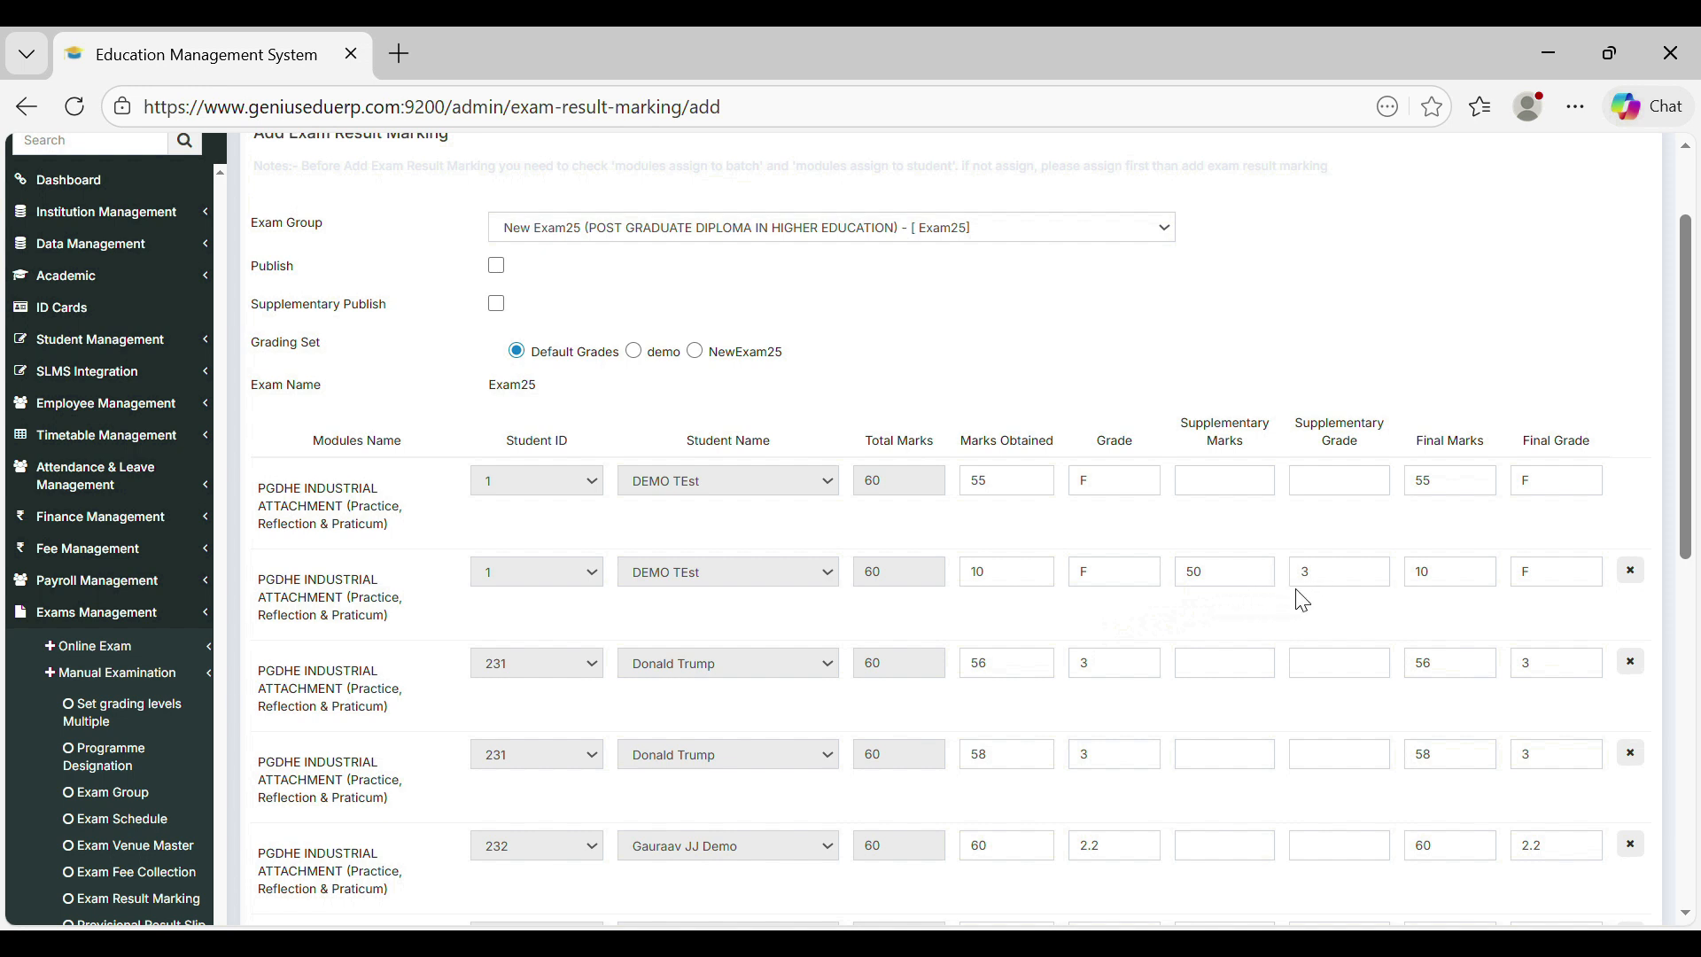
# - Mark the New Exam25 results for publishing and supplementary publishing, and submit the result marking
pyautogui.scroll(2, 646, 532)
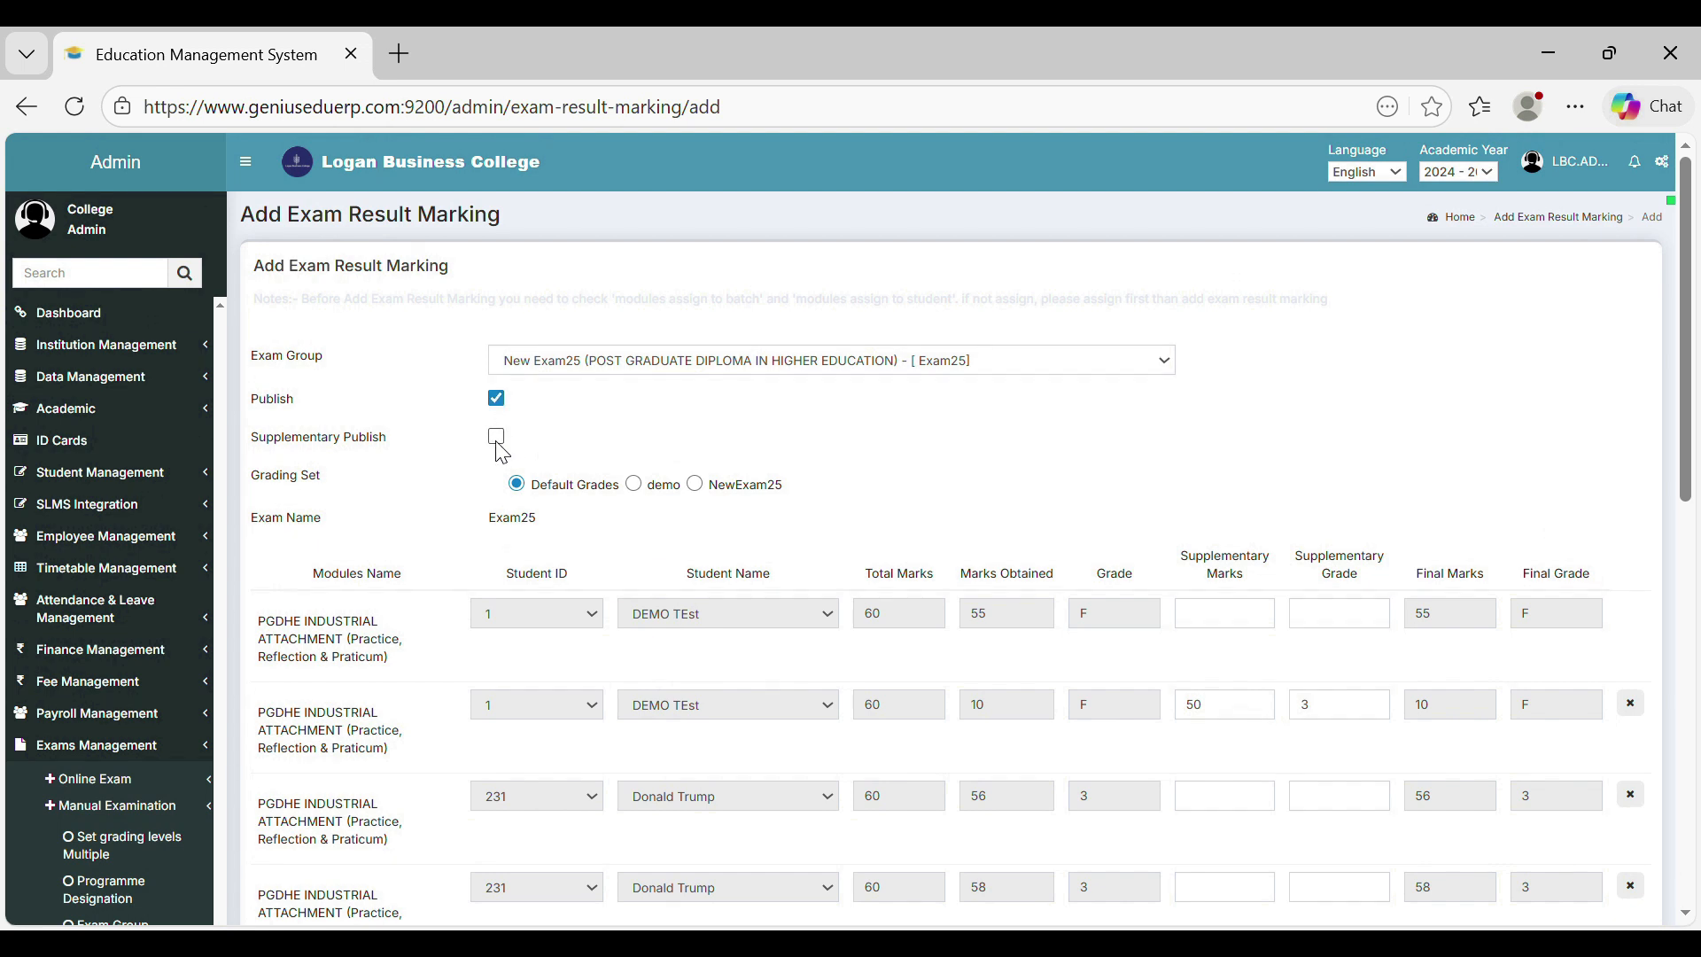
pyautogui.click(499, 443)
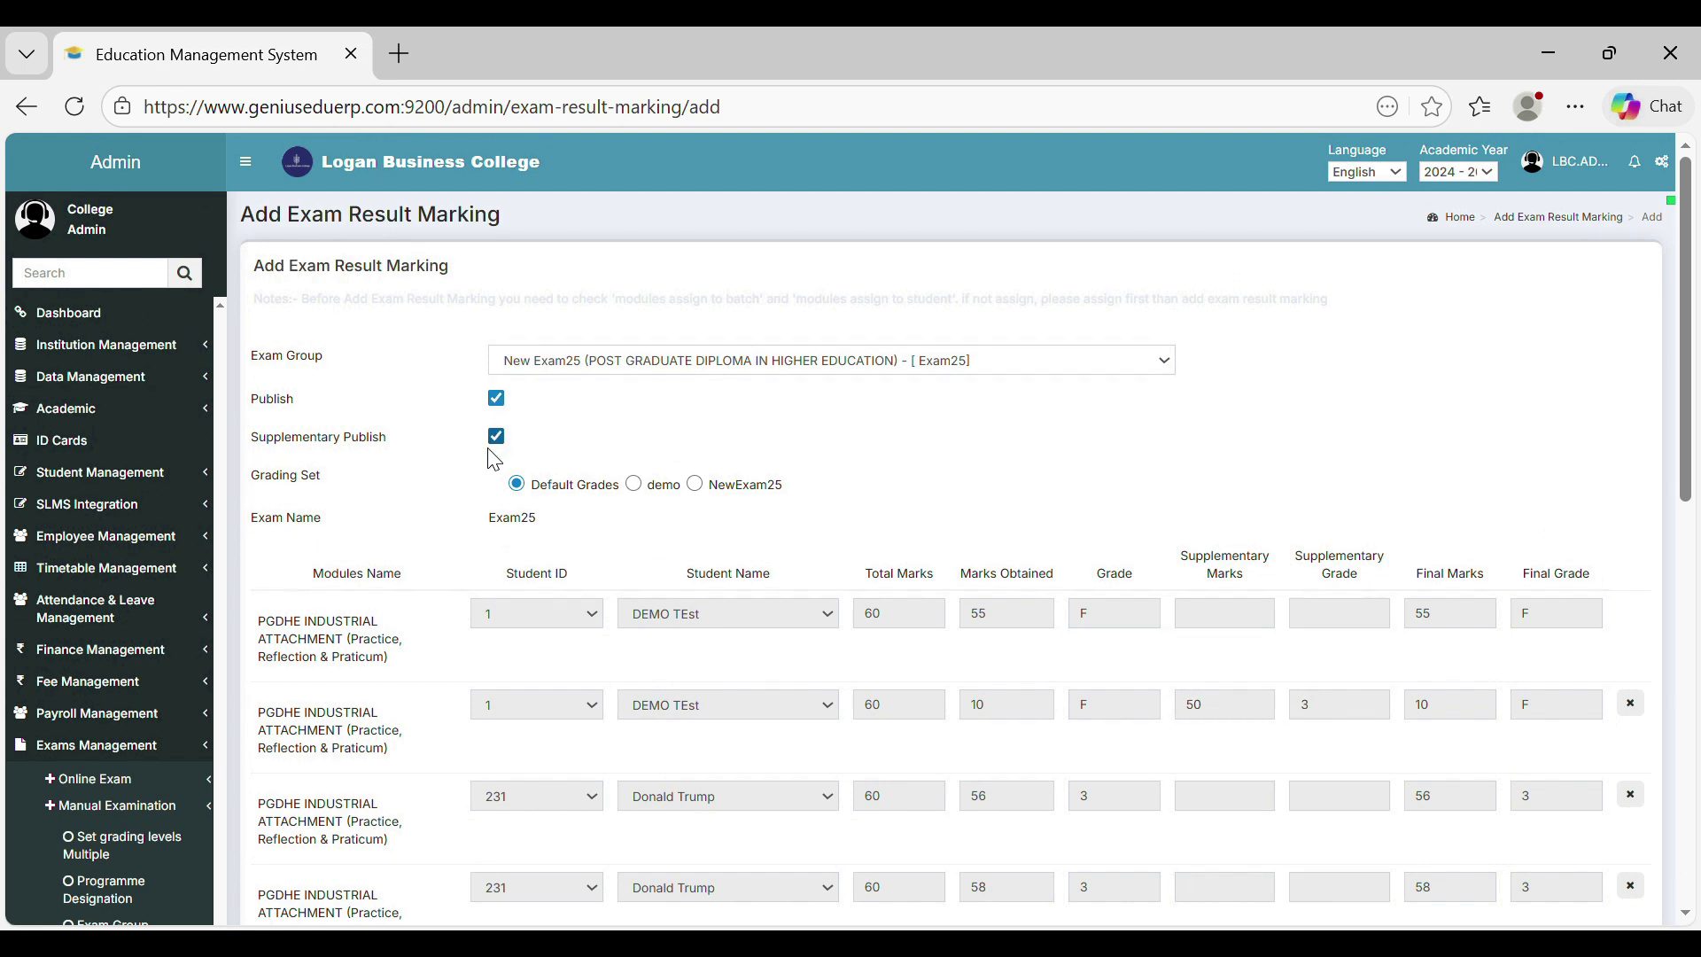
pyautogui.scroll(-10, 607, 640)
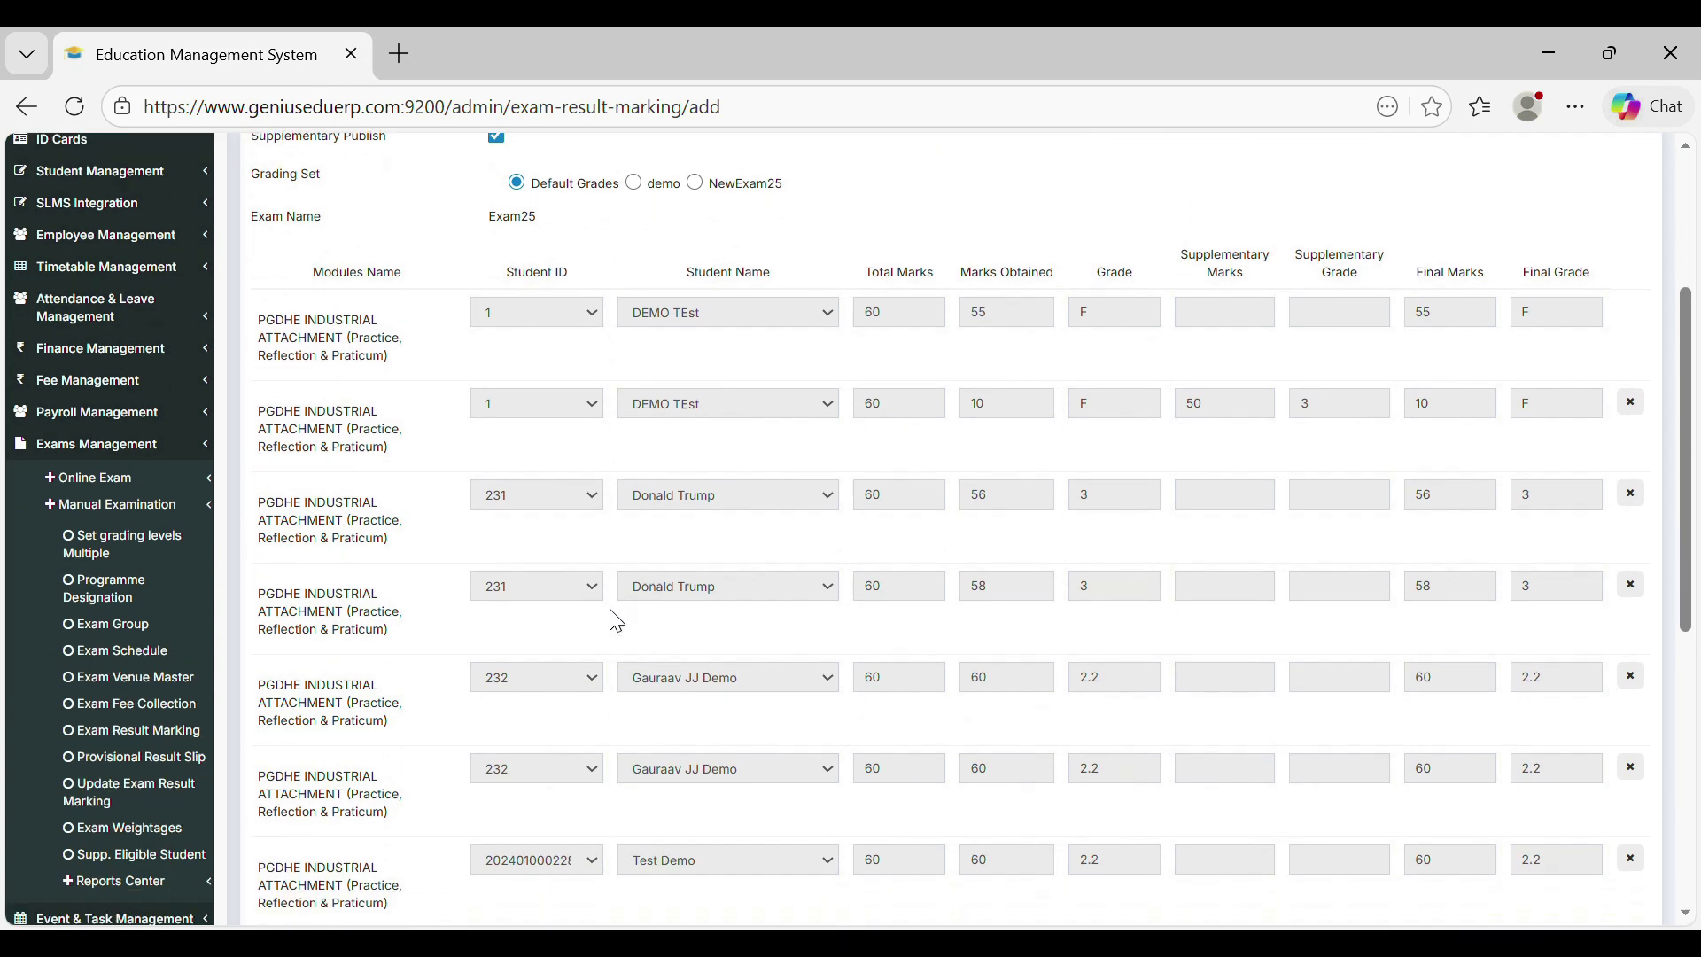
pyautogui.scroll(-1, 617, 618)
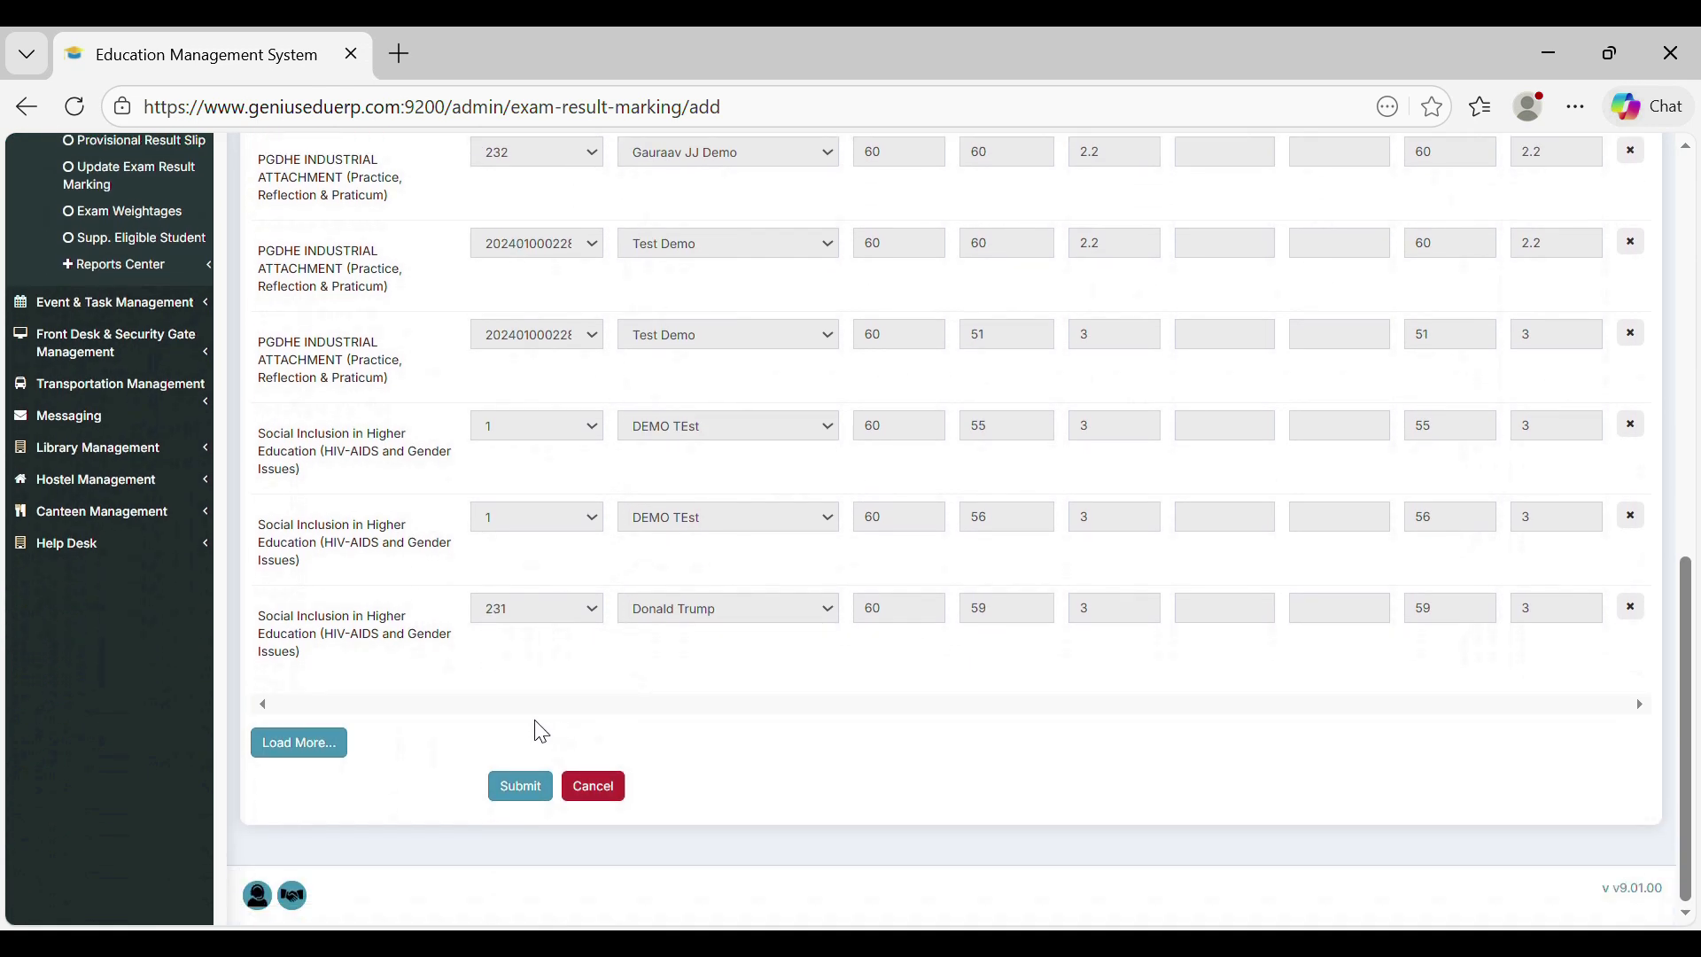
pyautogui.click(523, 793)
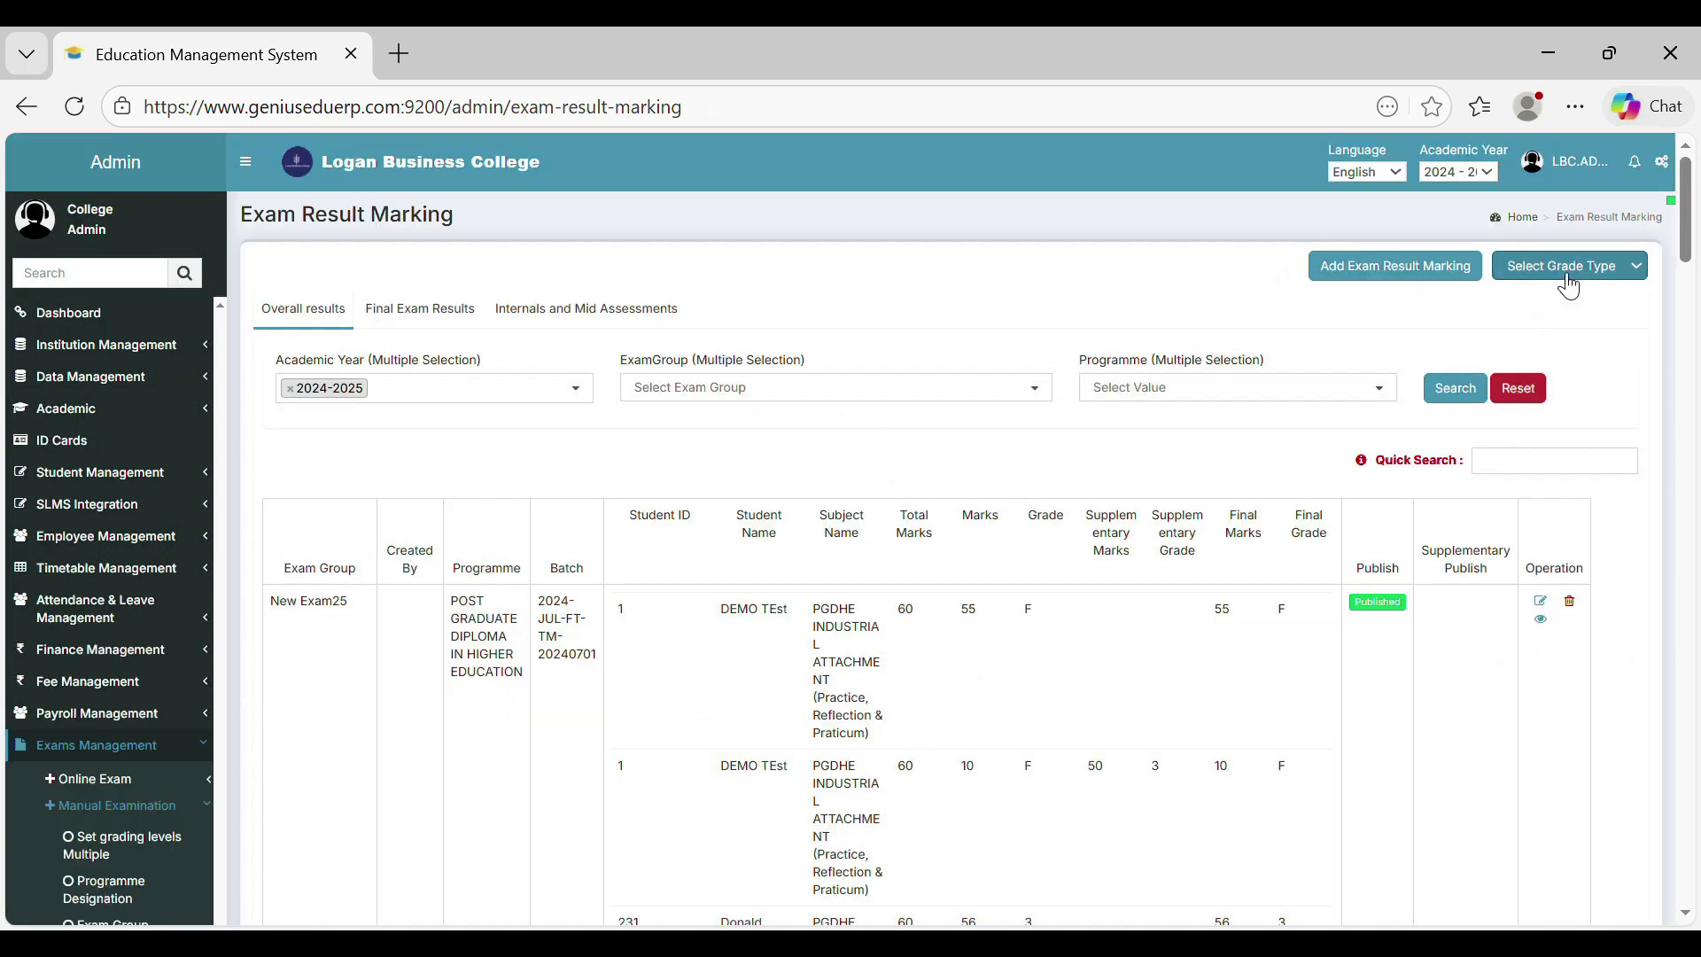
# - Open the form for adding GPA scores from exam result marking and read its note about assigning modules first
pyautogui.click(1568, 284)
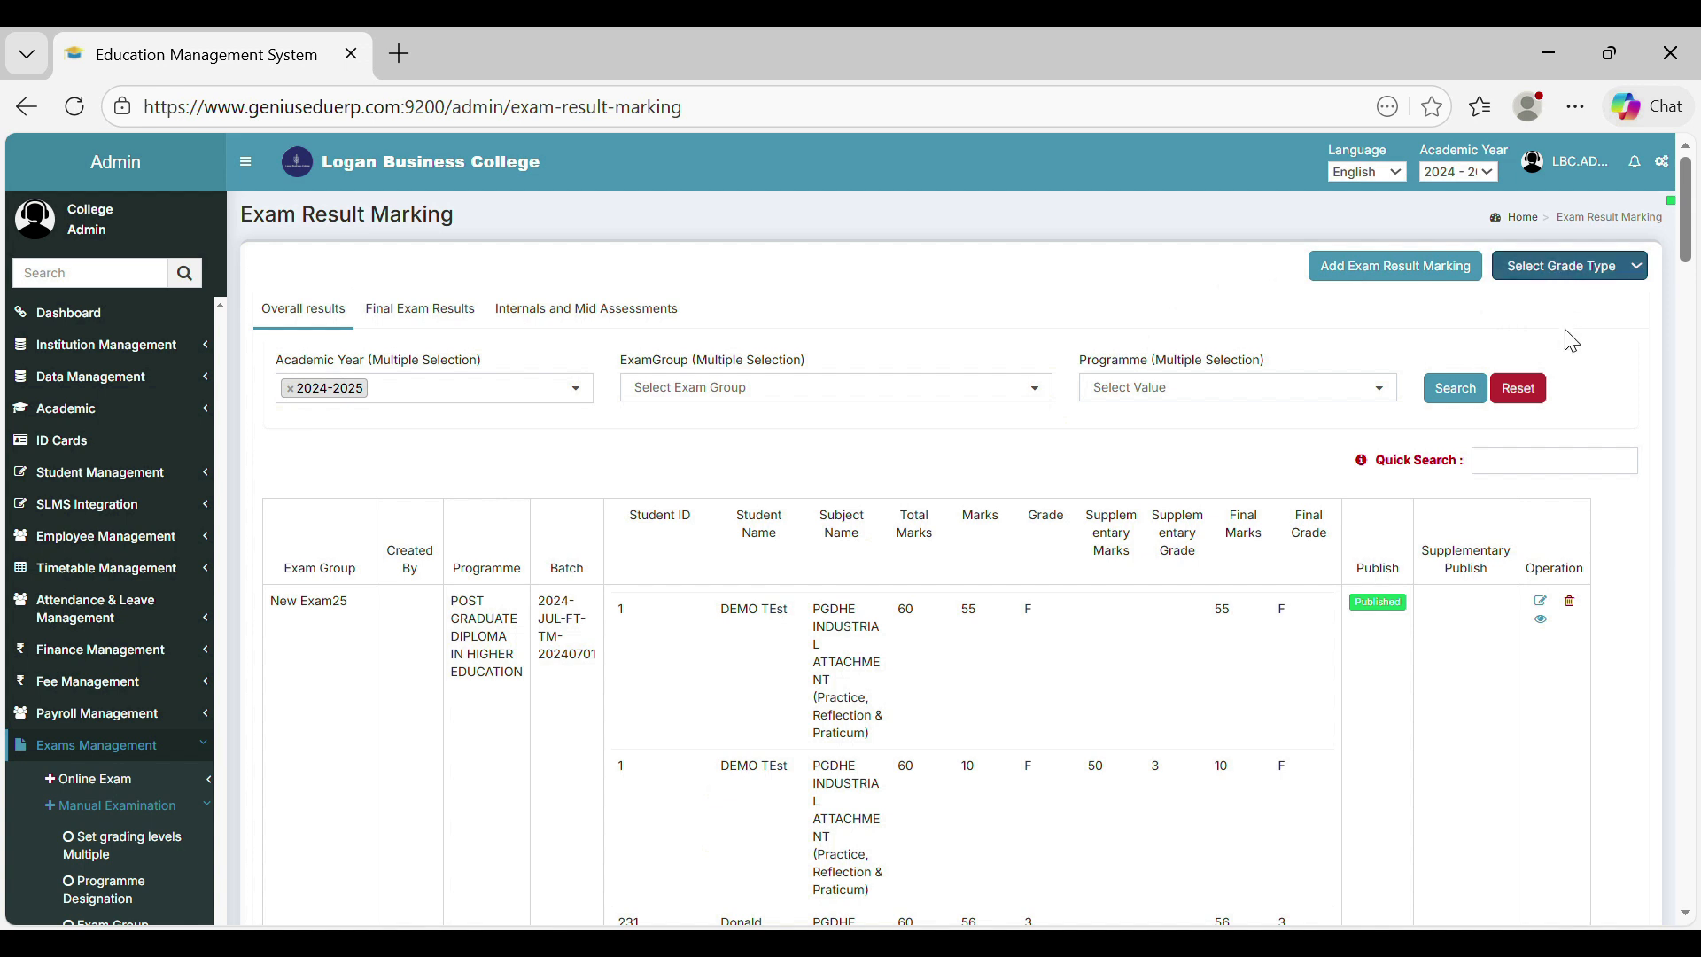
pyautogui.click(1569, 334)
pyautogui.click(1447, 285)
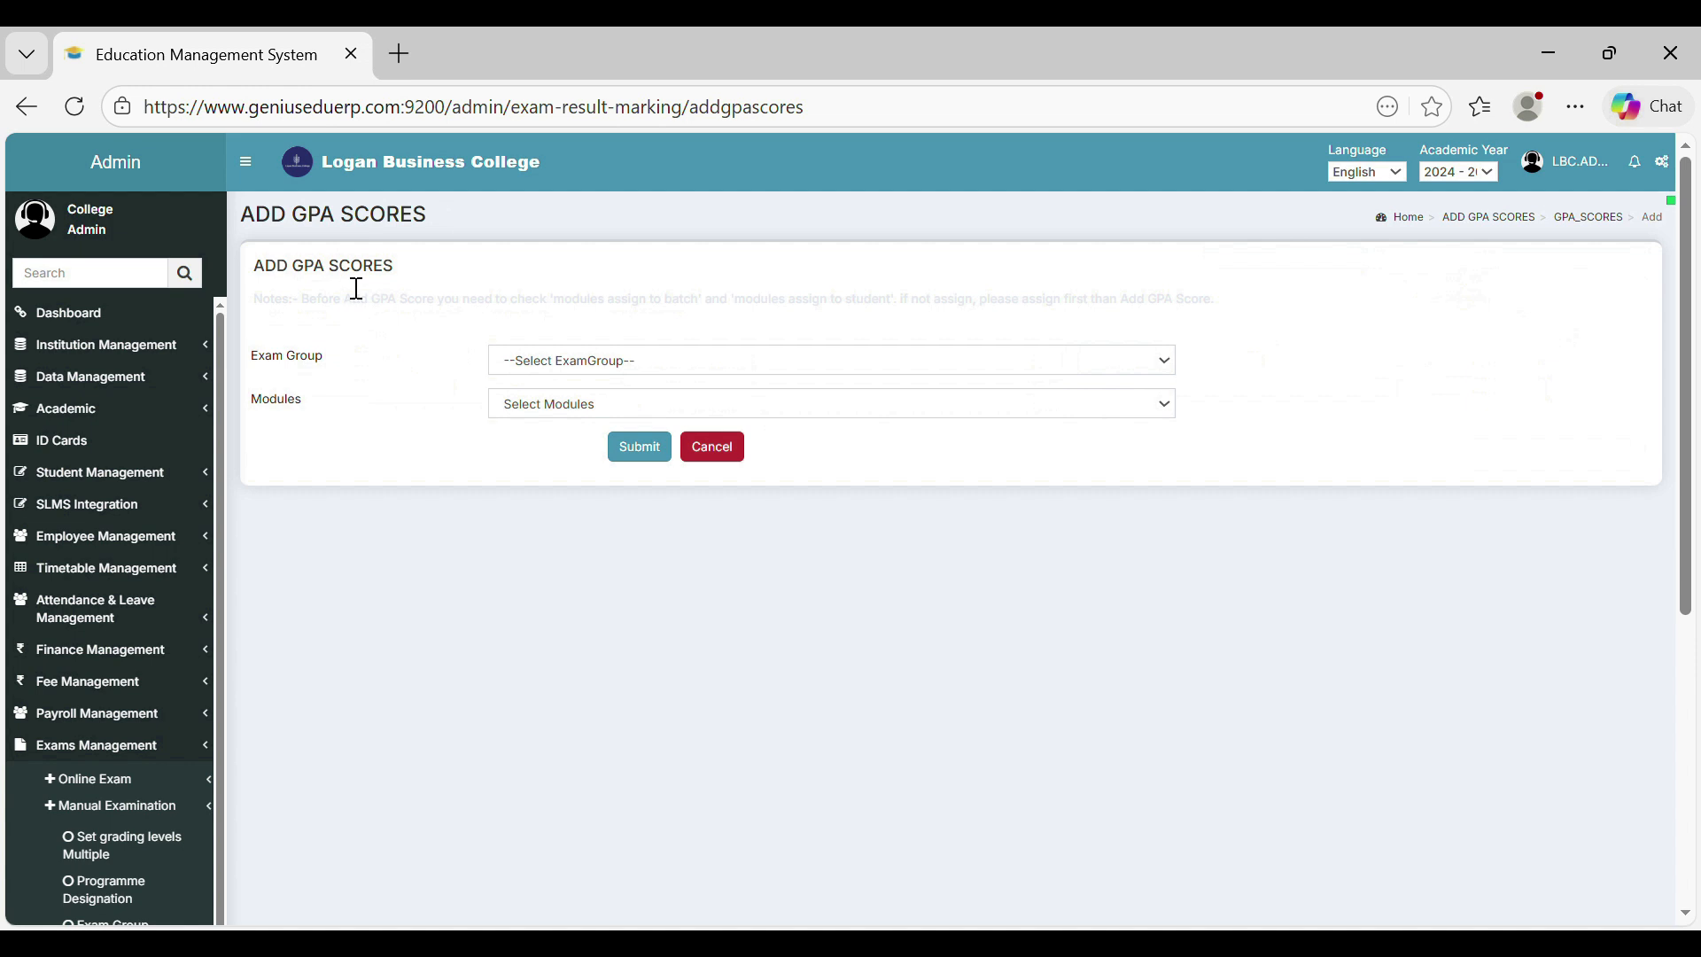
pyautogui.moveTo(301, 309); pyautogui.dragTo(1219, 316)
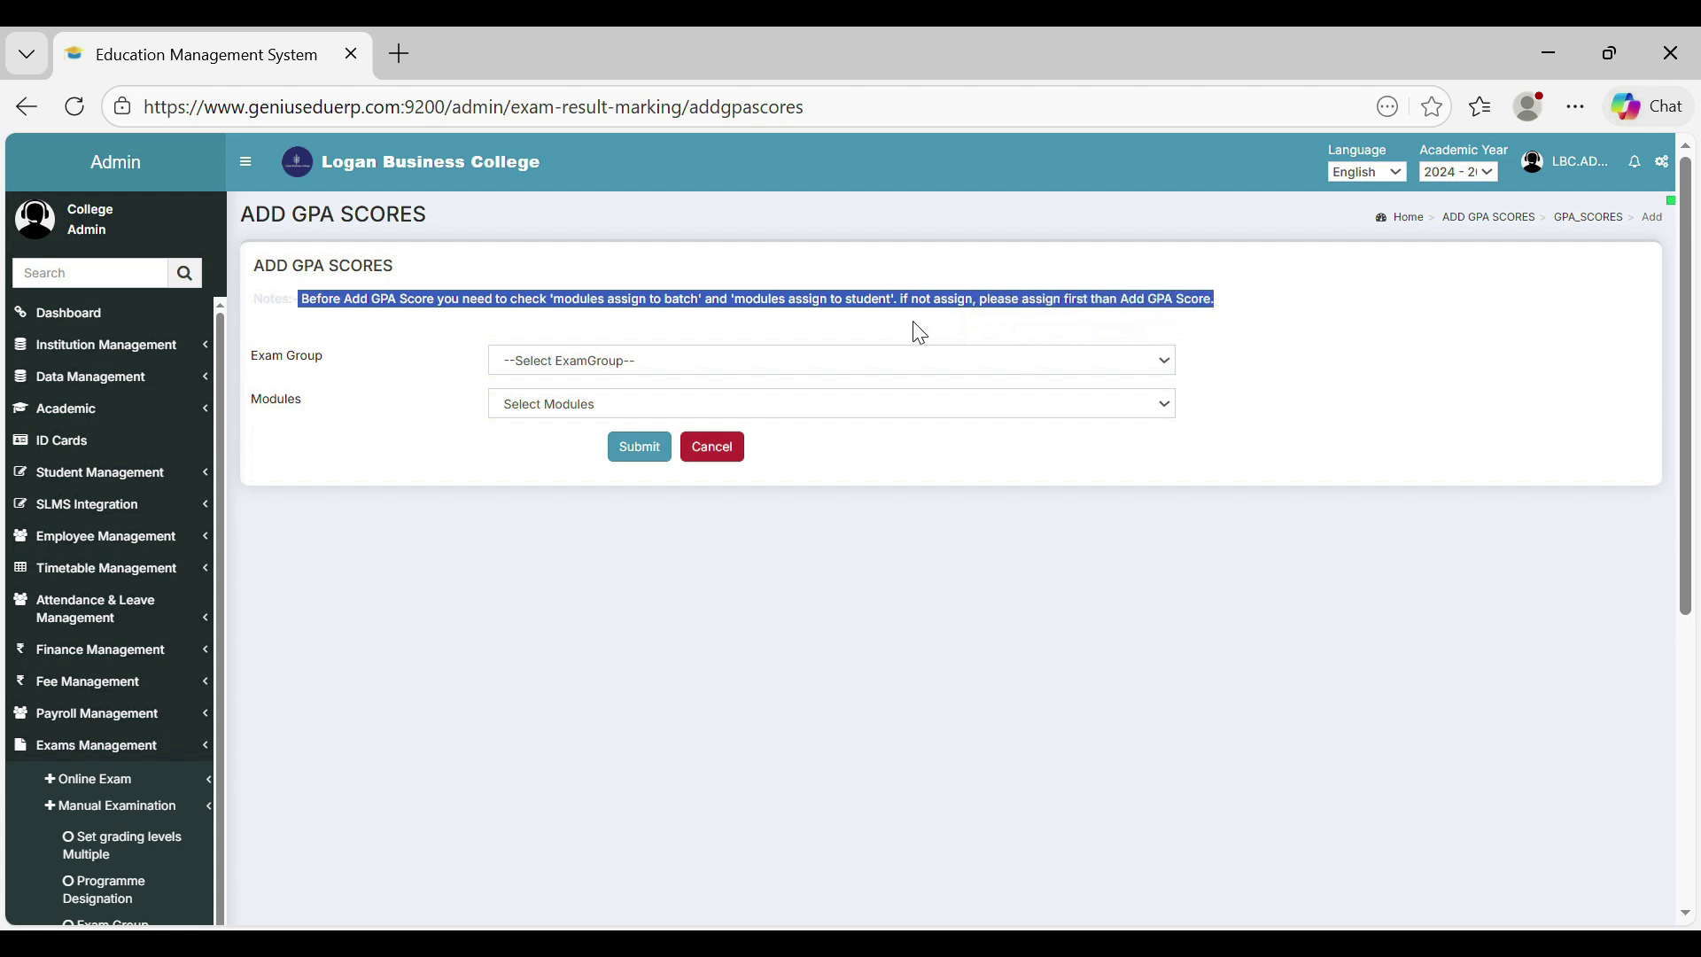
pyautogui.click(439, 319)
# - Submit New Exam25 GPA scores for Social Inclusion in Higher Education: Class Work 10, Mid Term 10, Class Test 20 per student, with teacher comments
pyautogui.click(534, 372)
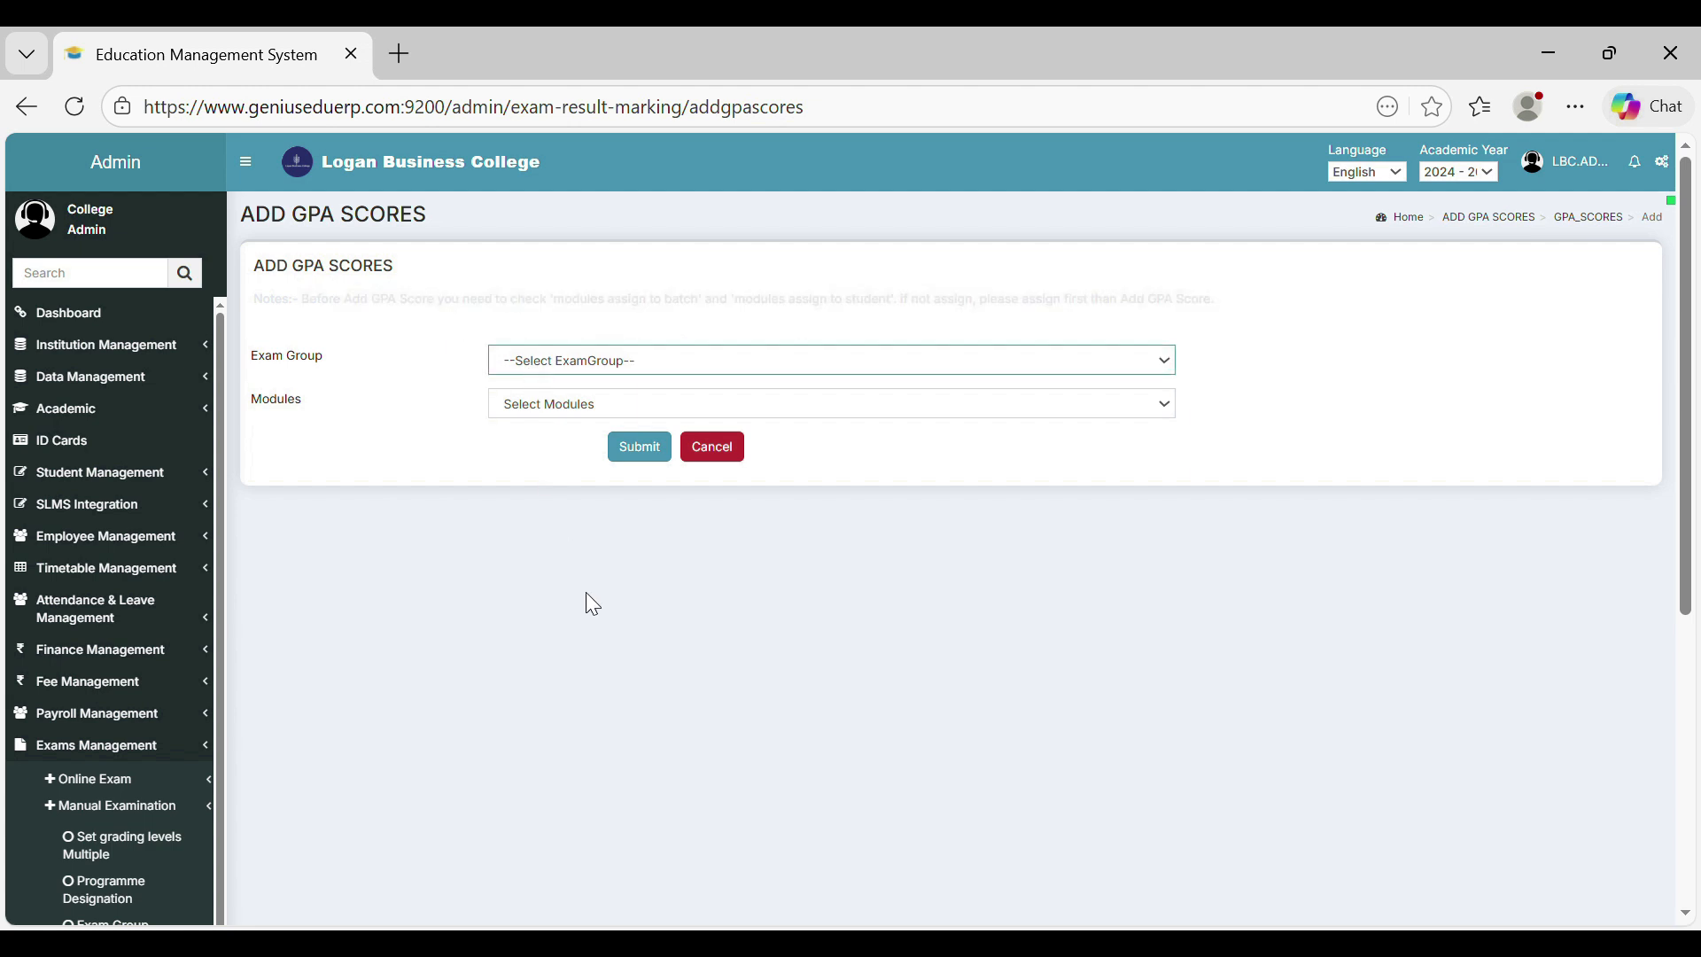
pyautogui.click(618, 920)
pyautogui.click(551, 409)
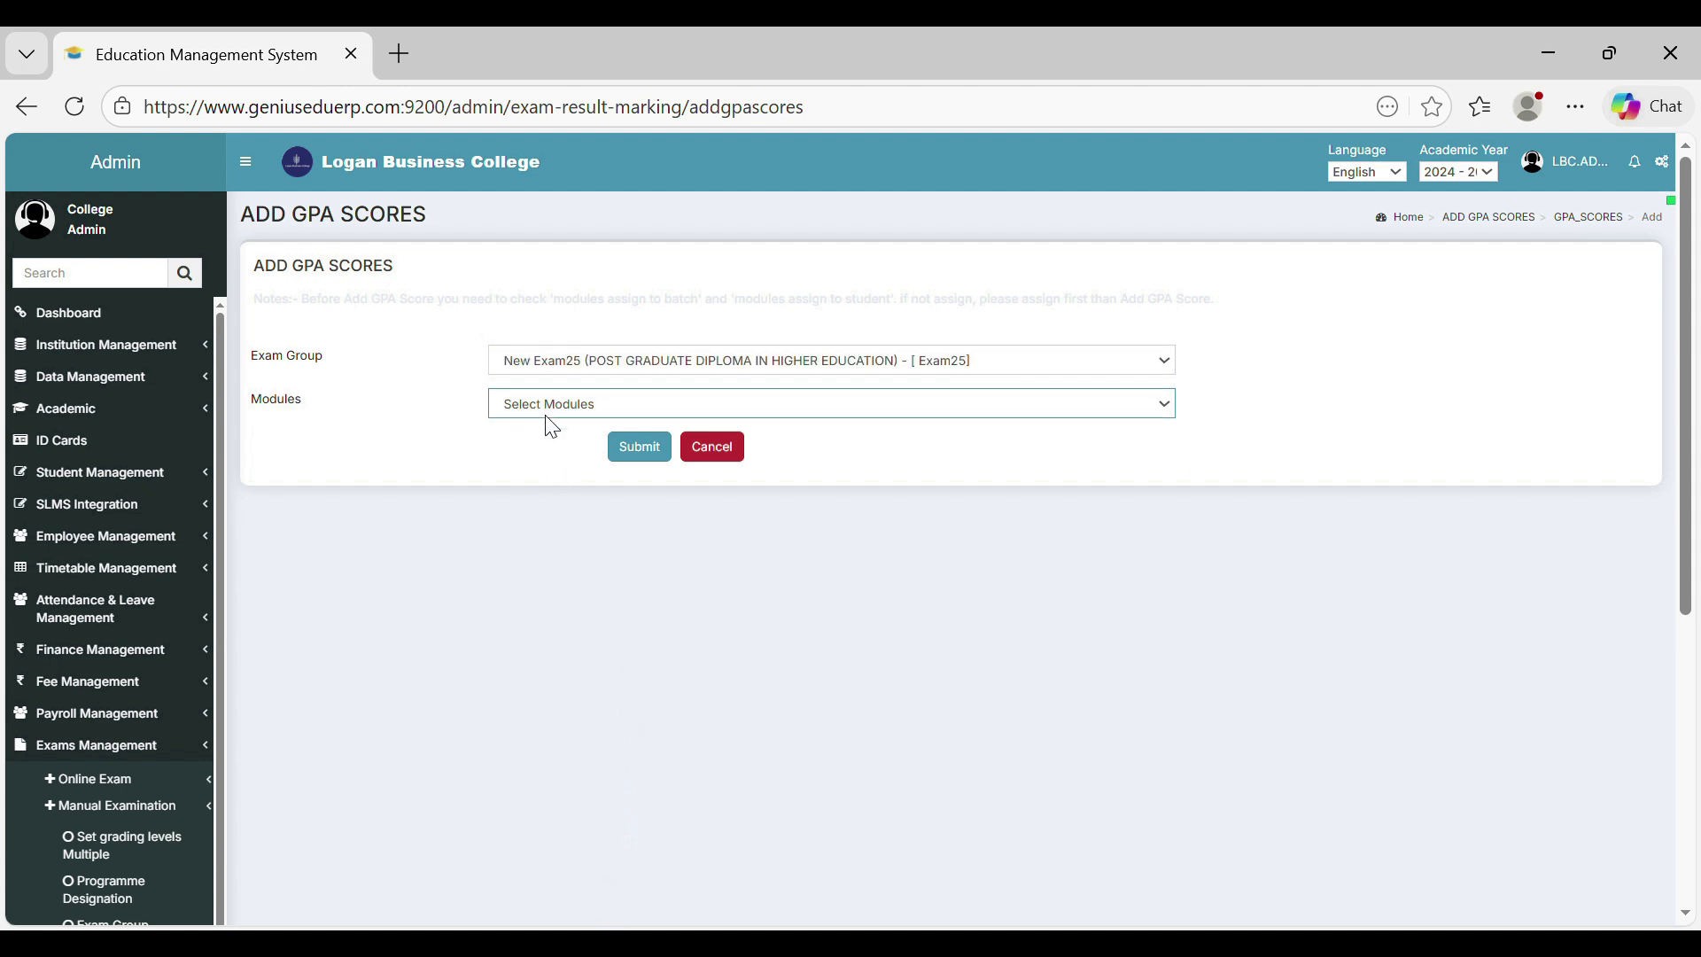
pyautogui.click(966, 457)
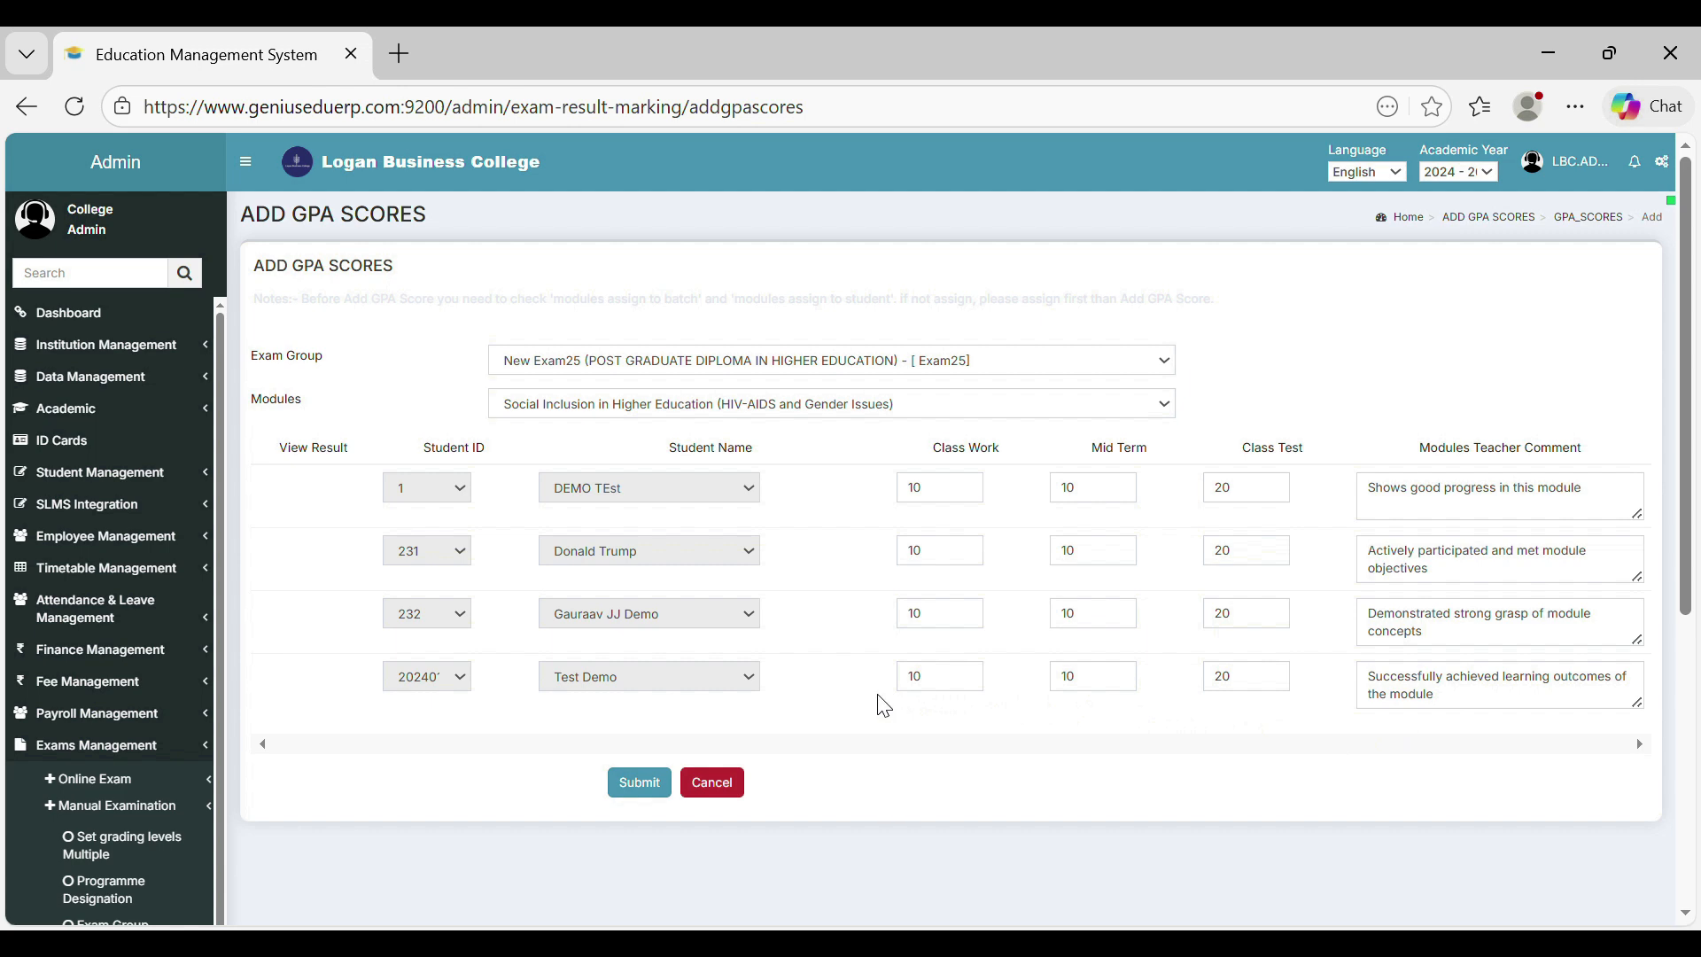
pyautogui.click(641, 786)
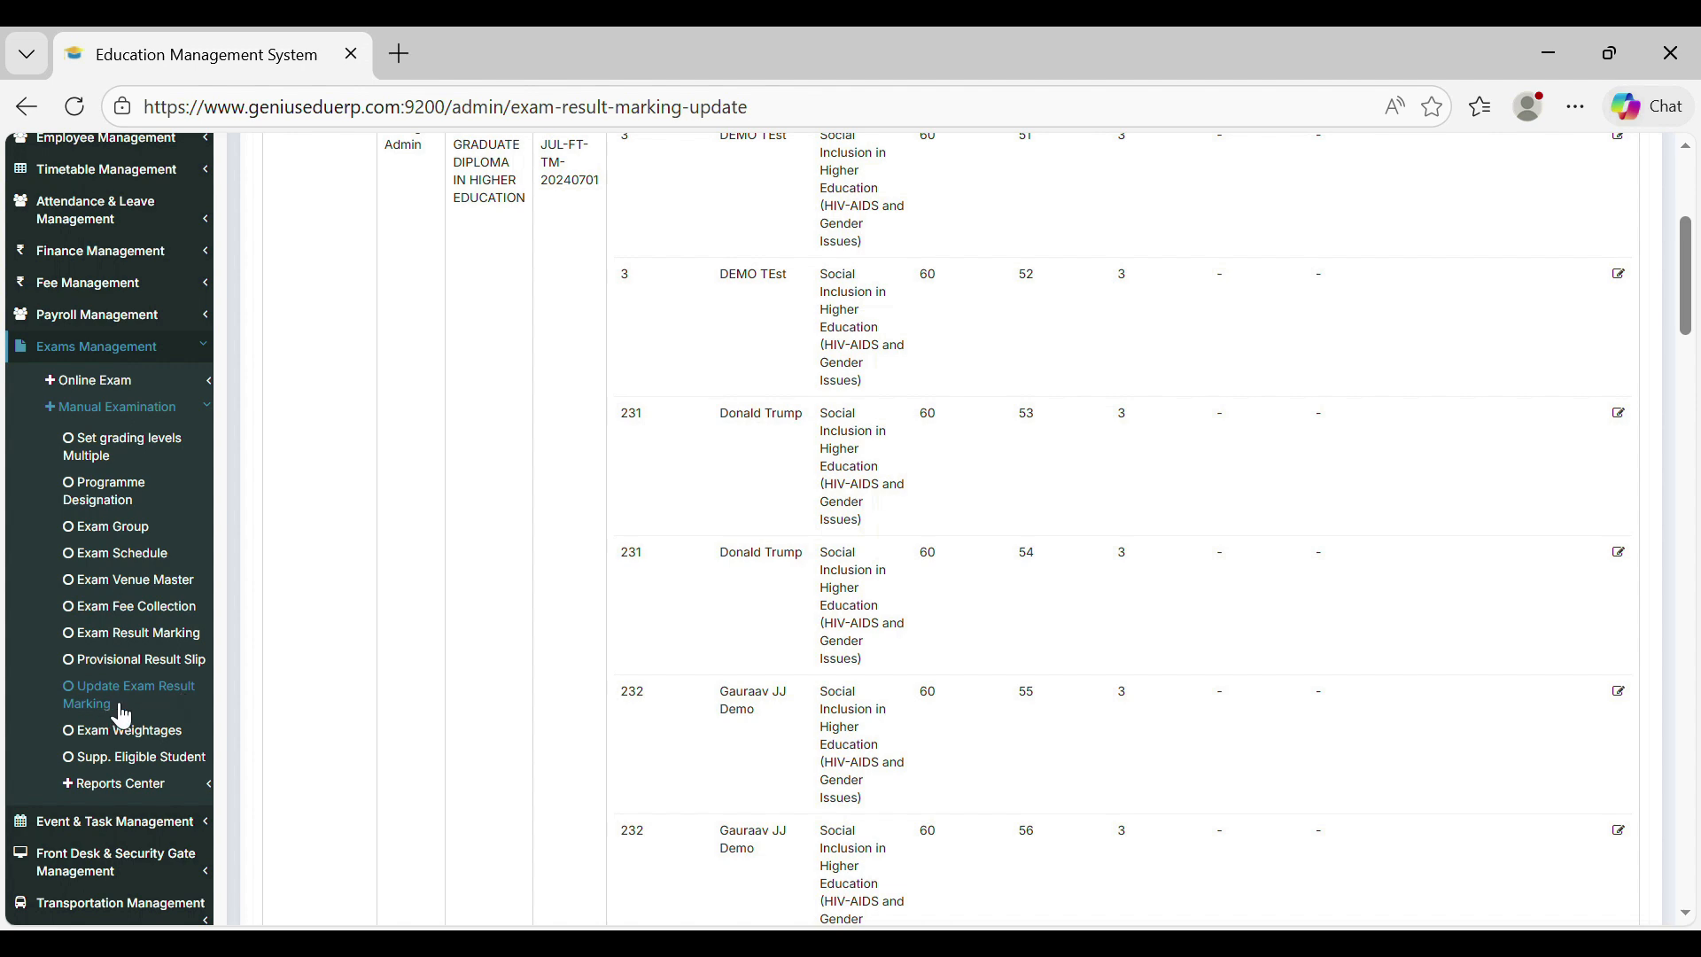
# - Filter the exam result update listing by new_Exam_2026, the Post Graduate Diploma programme, batch 2024-JUL-FT-TM-20240701 and the demo student
pyautogui.scroll(5, 497, 600)
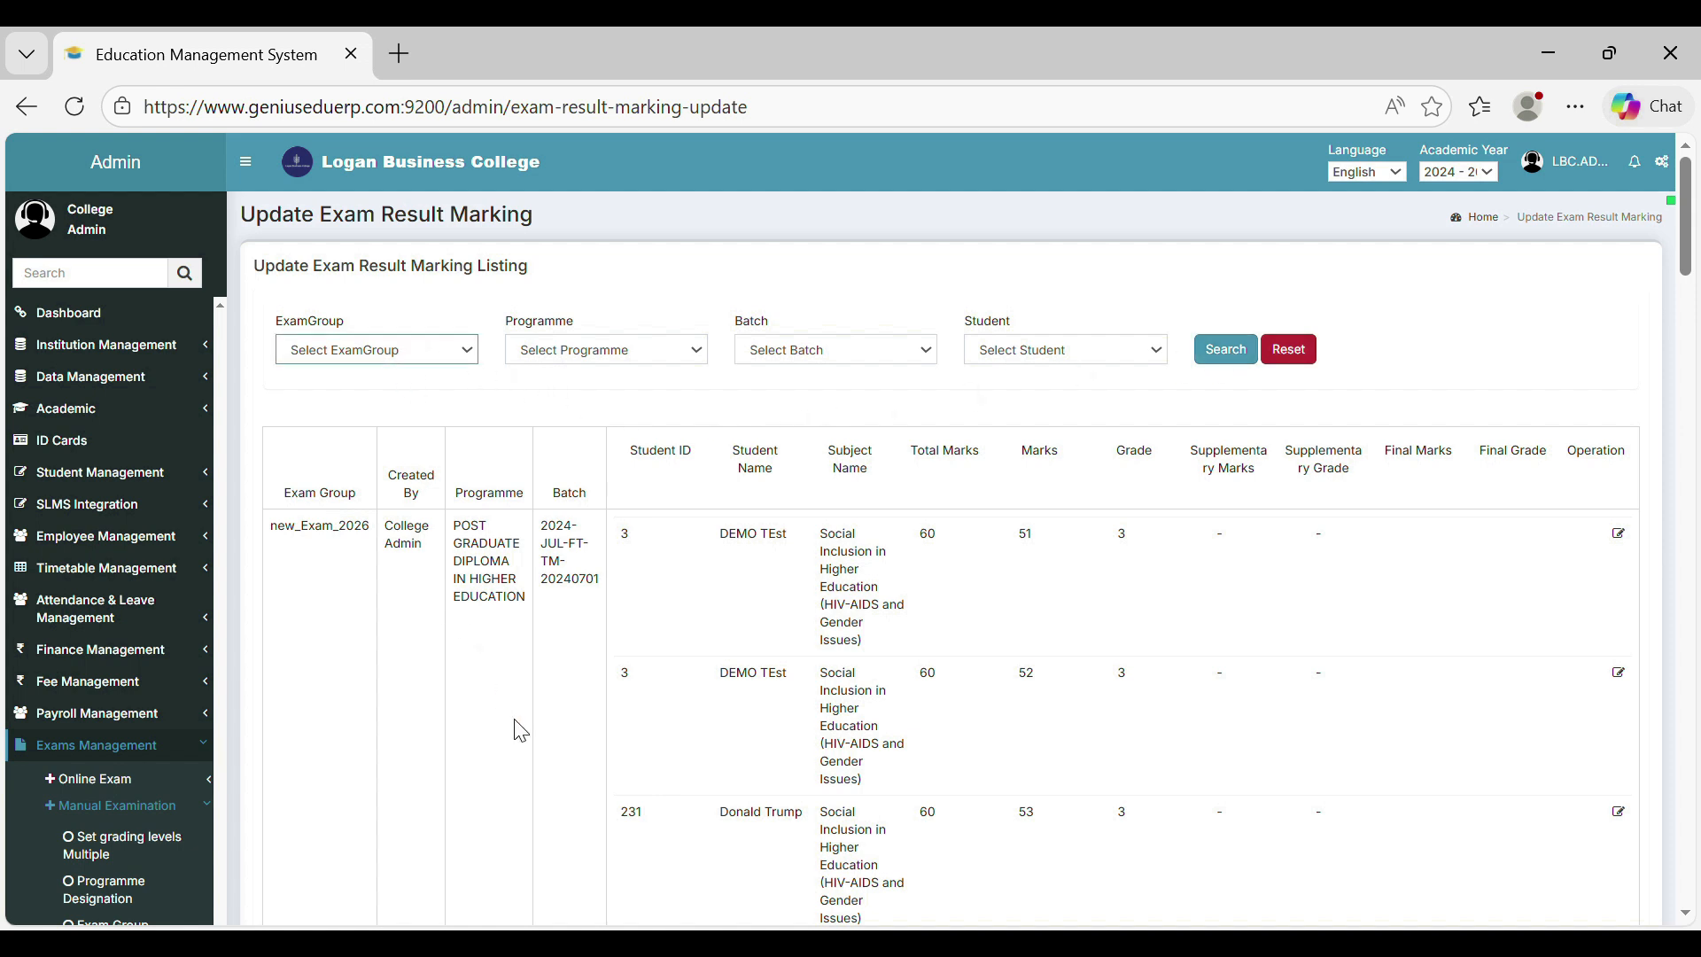
pyautogui.click(472, 878)
pyautogui.click(571, 352)
pyautogui.click(707, 709)
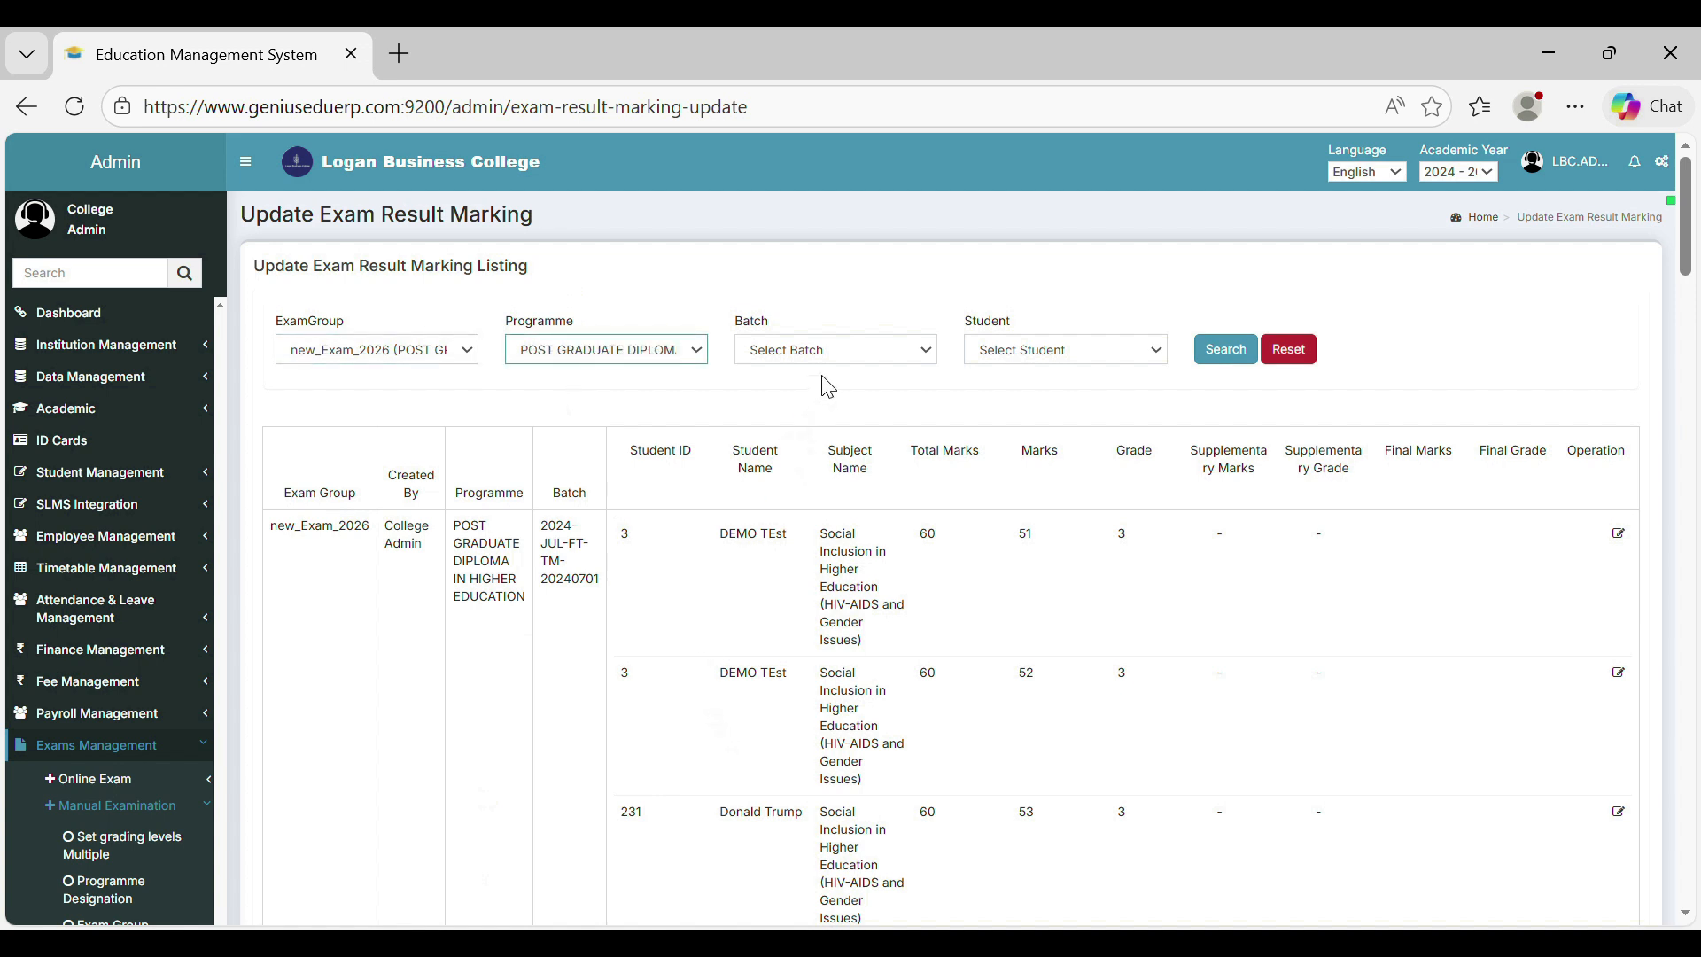
pyautogui.click(847, 349)
pyautogui.click(828, 418)
pyautogui.click(1060, 352)
pyautogui.click(1028, 427)
pyautogui.click(1226, 352)
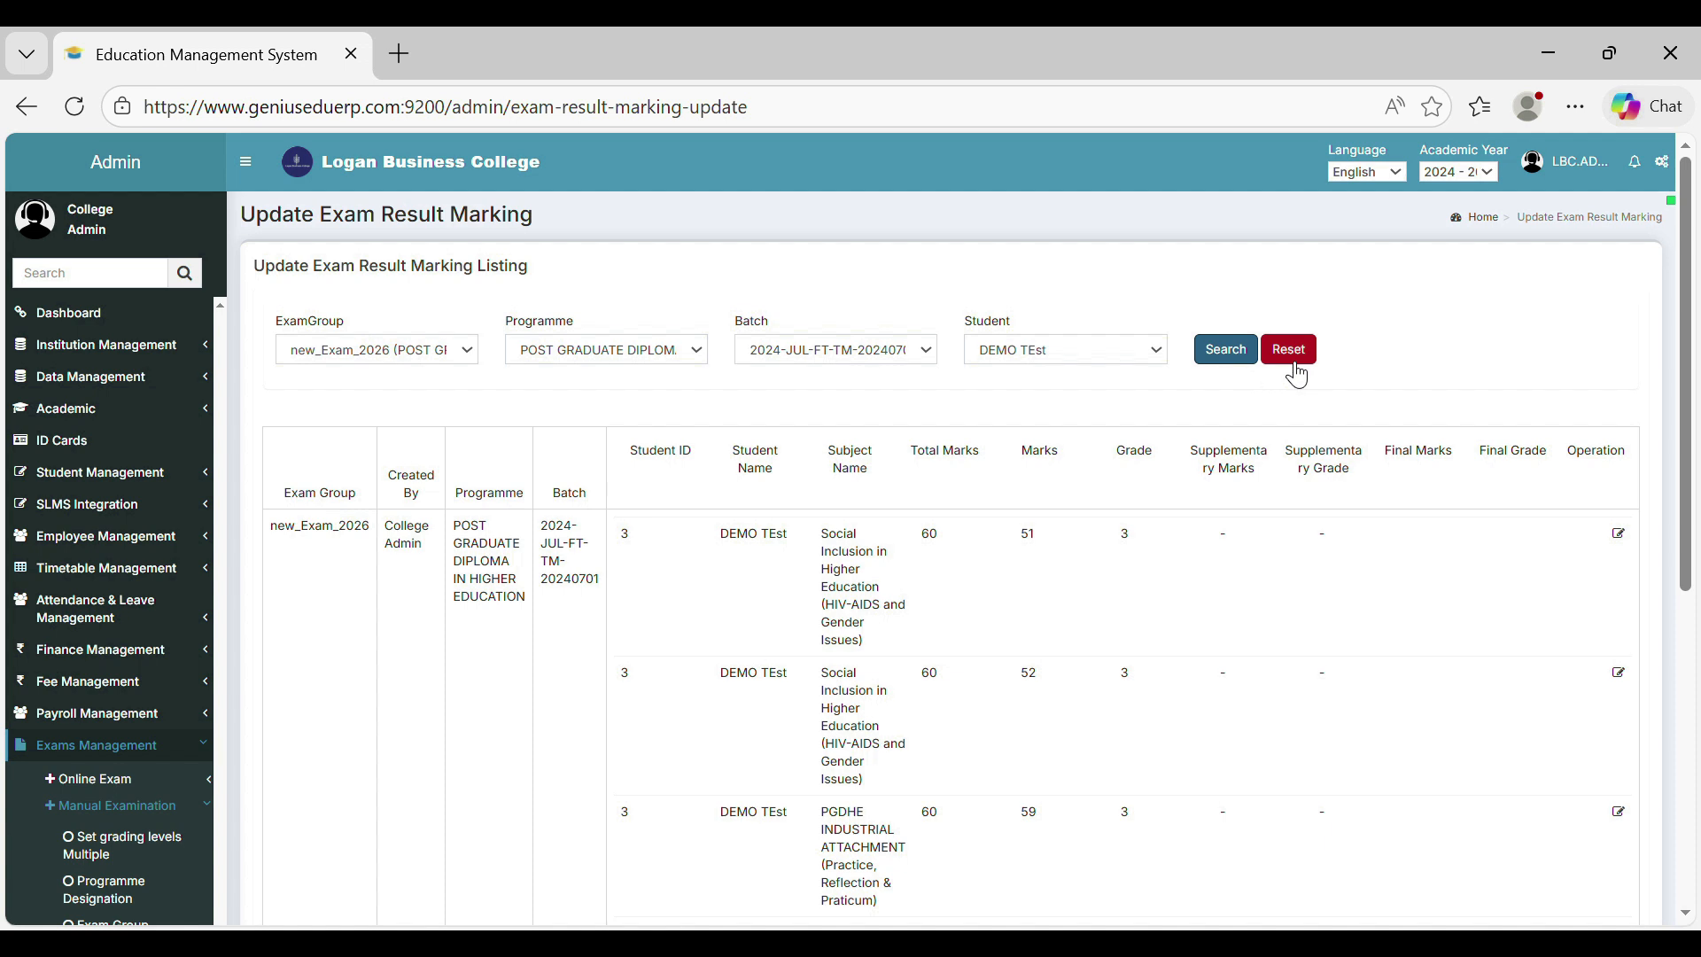
# - Open the student's first Social Inclusion in Higher Education result for editing and submit the update
pyautogui.click(1620, 535)
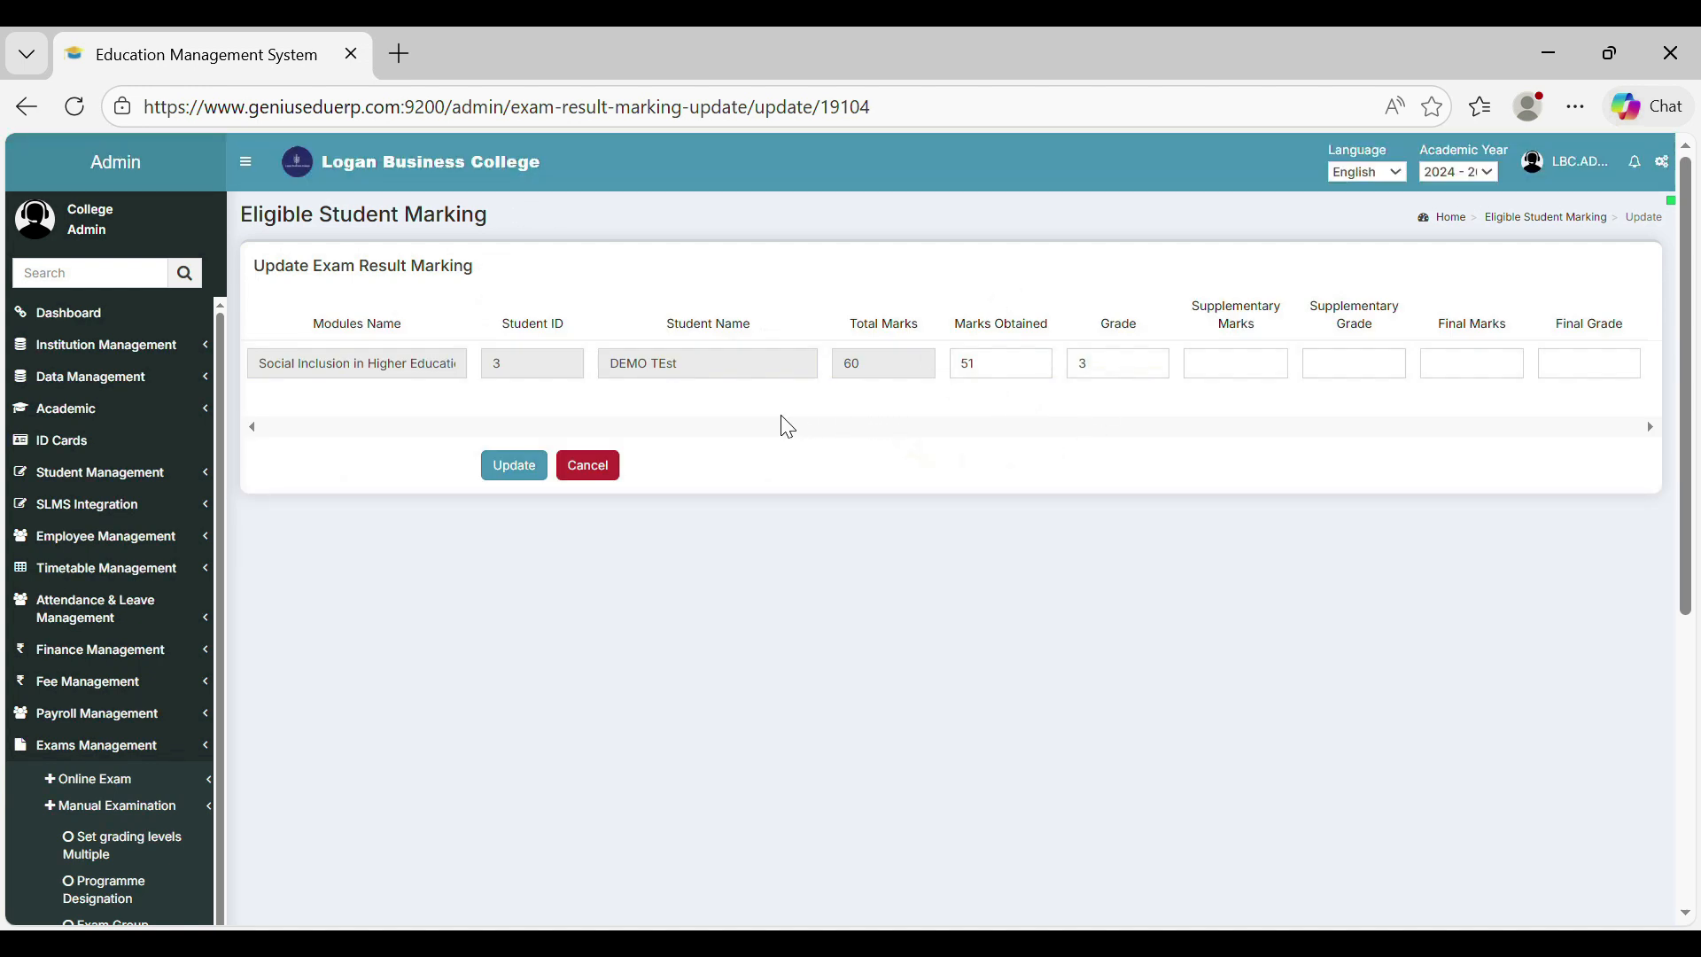
pyautogui.click(521, 471)
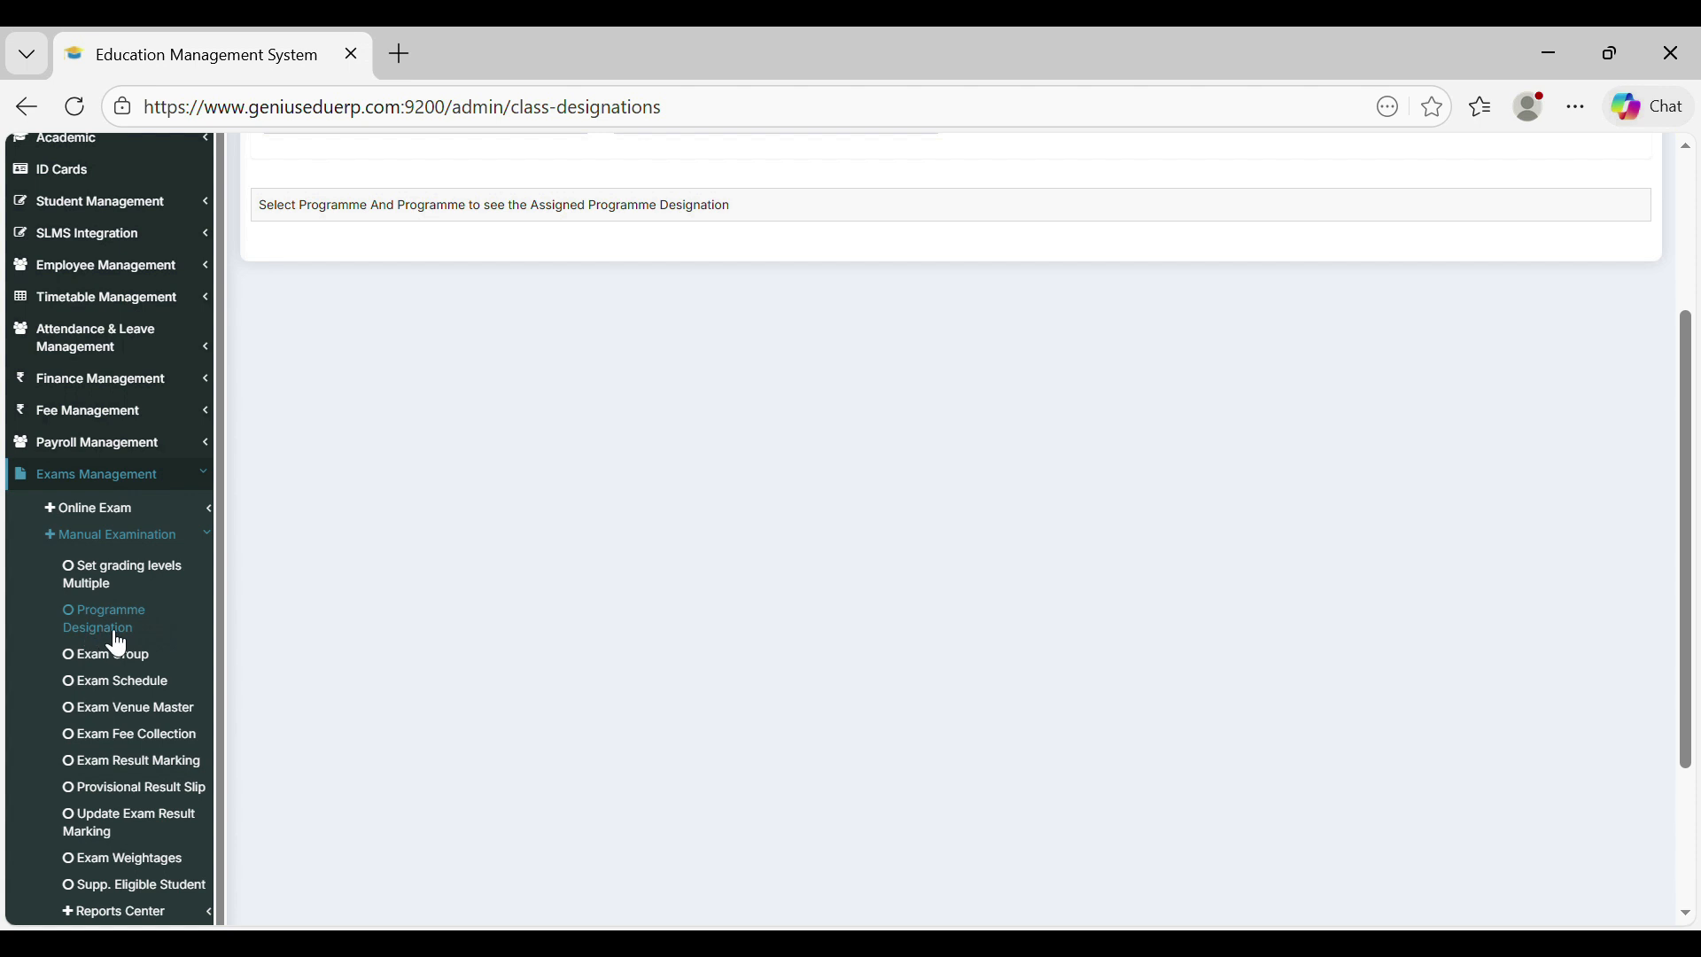
# - Look up the programme designations for 2024- JUL to DEC and Bachelor of Business in Tourism Management
pyautogui.scroll(3, 255, 481)
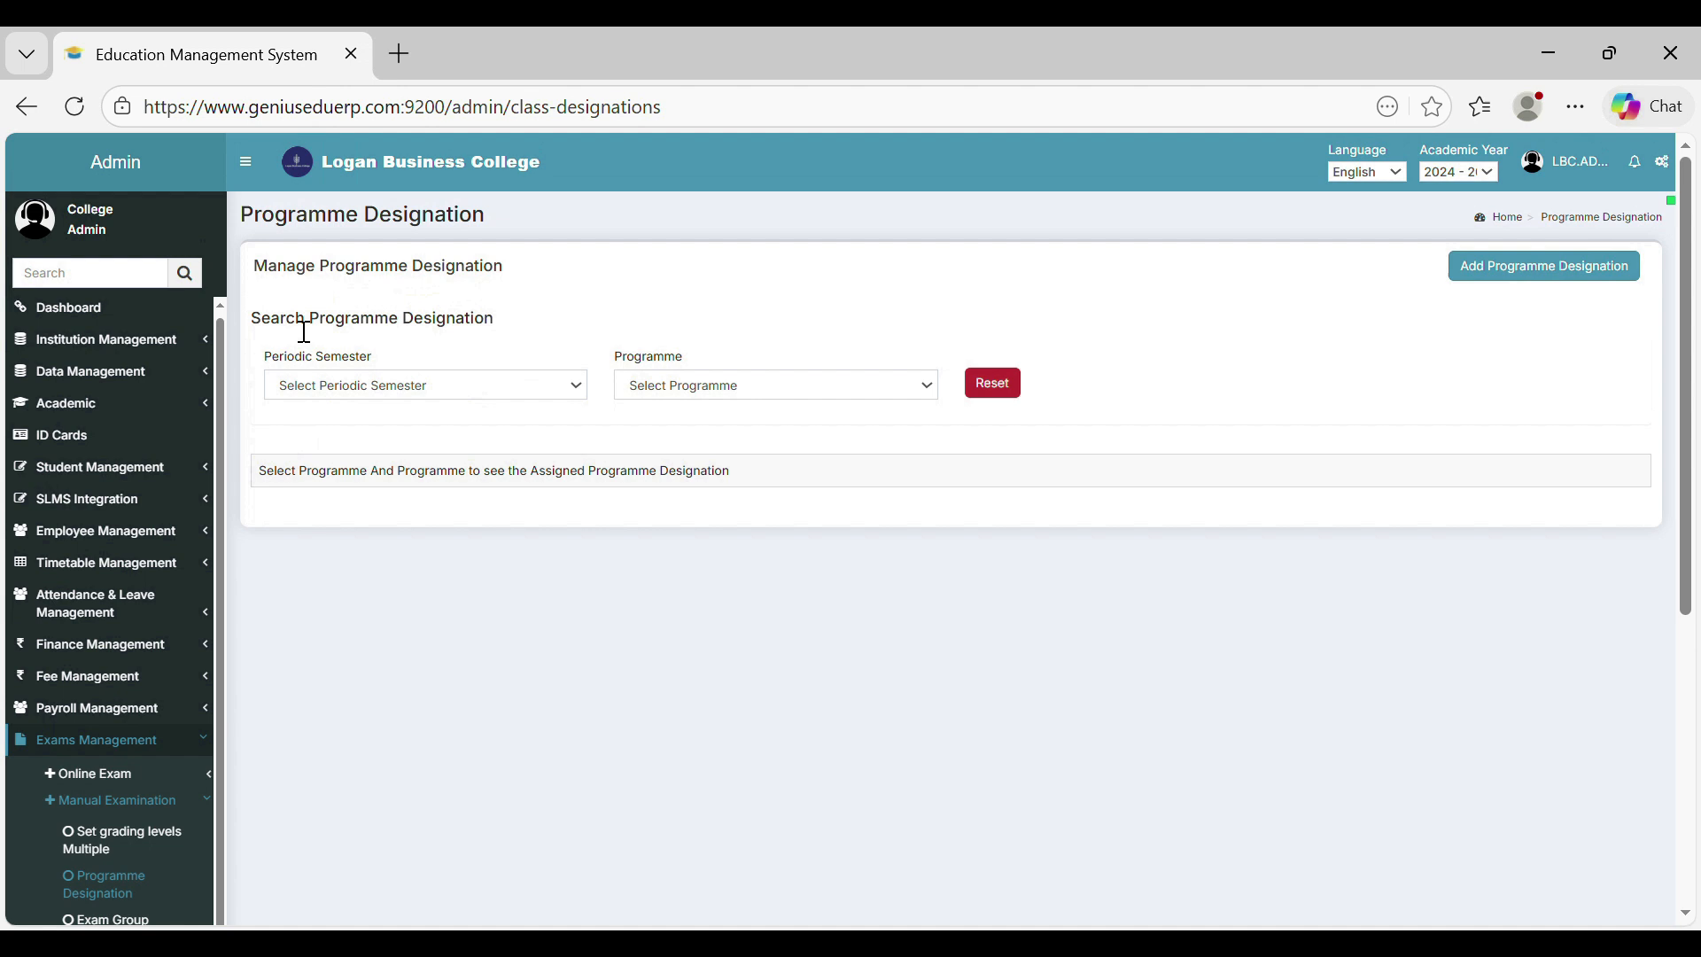
pyautogui.click(454, 389)
pyautogui.click(362, 893)
pyautogui.click(713, 388)
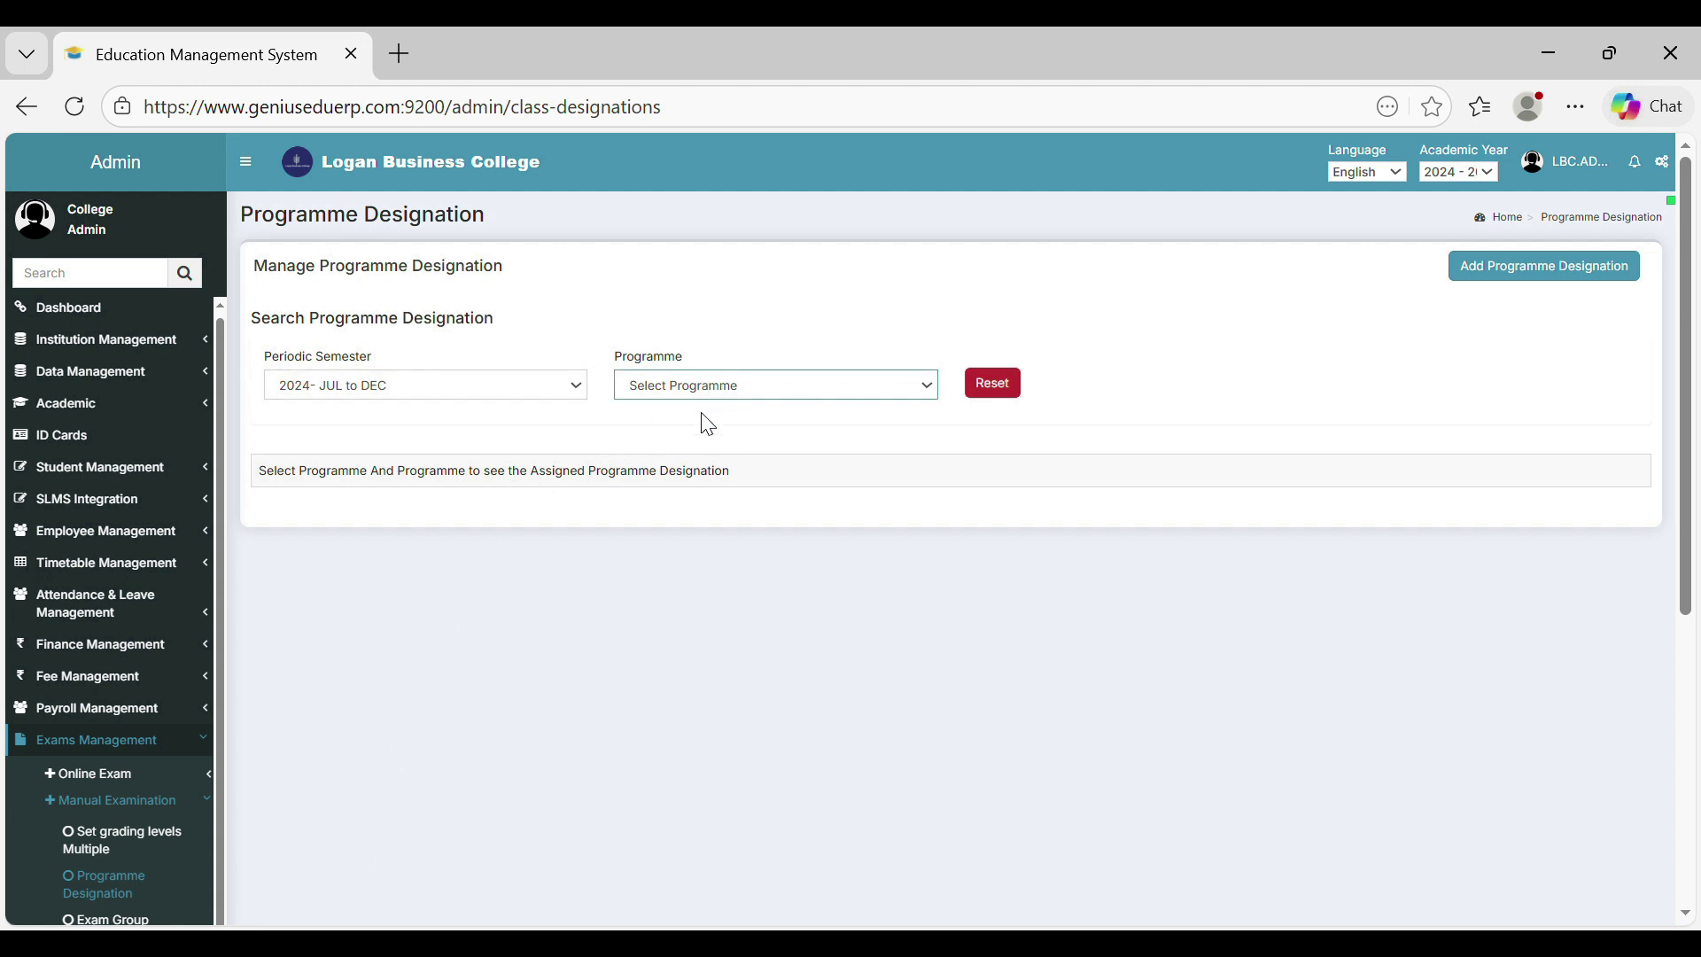
pyautogui.click(700, 500)
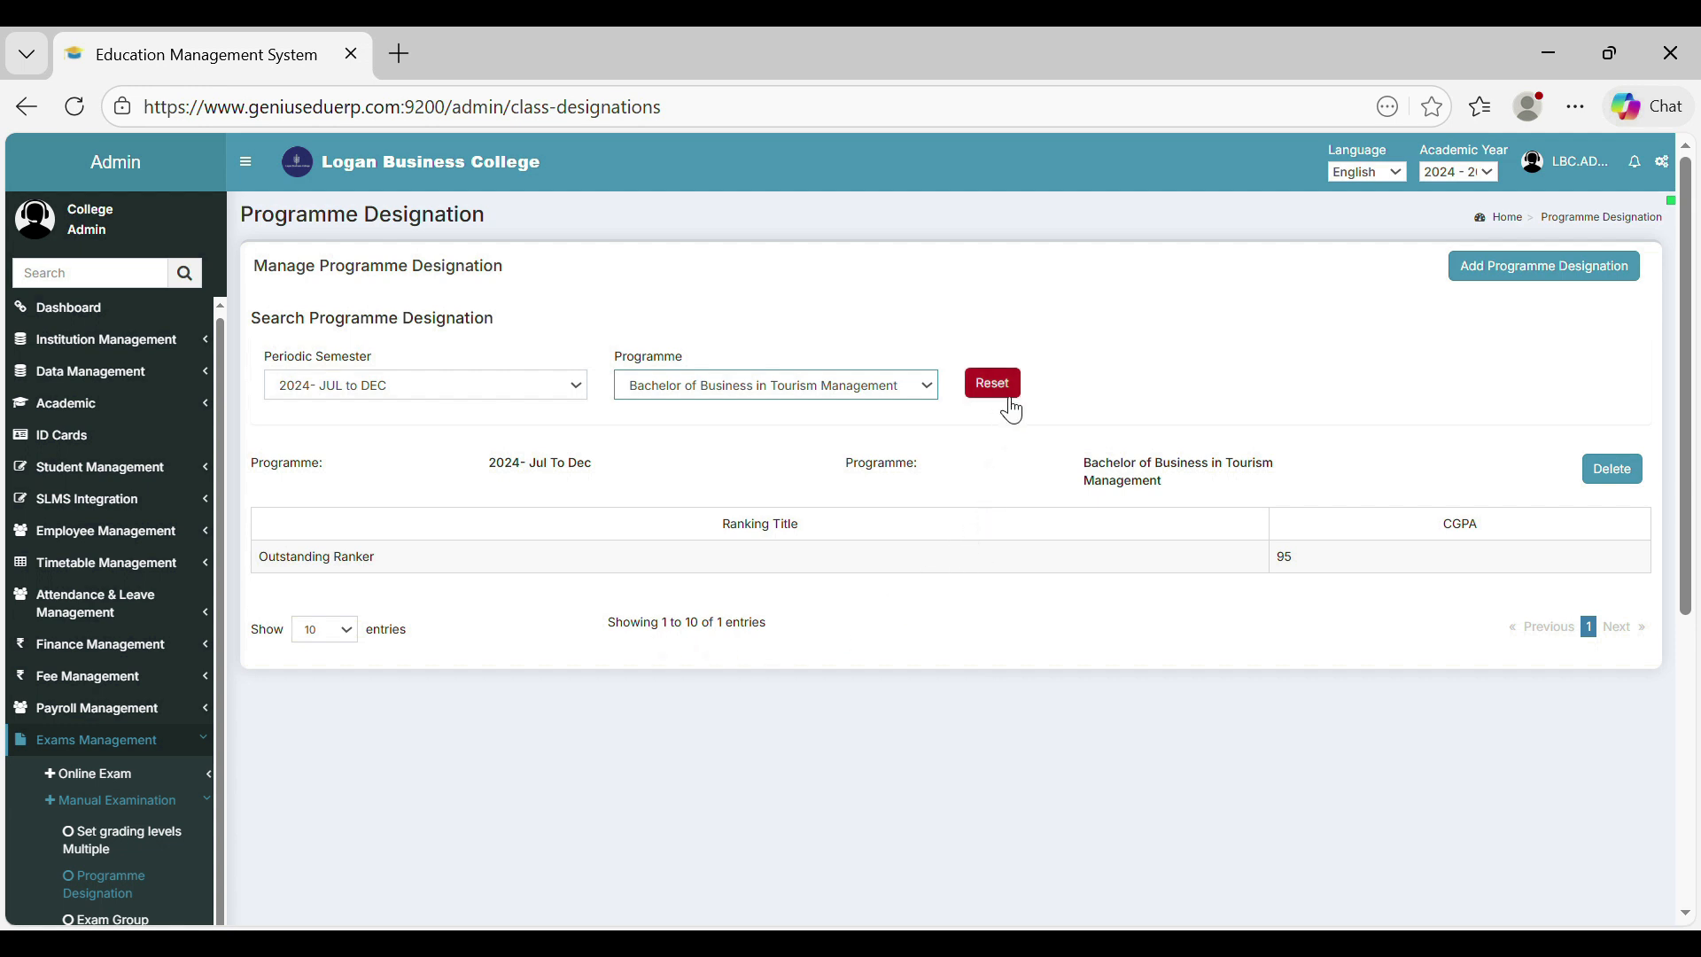
# - Start a new programme designation for periodic semester 2024- JUL to DEC and programme Bachelor of Science in e-Business
pyautogui.click(1558, 282)
pyautogui.click(593, 321)
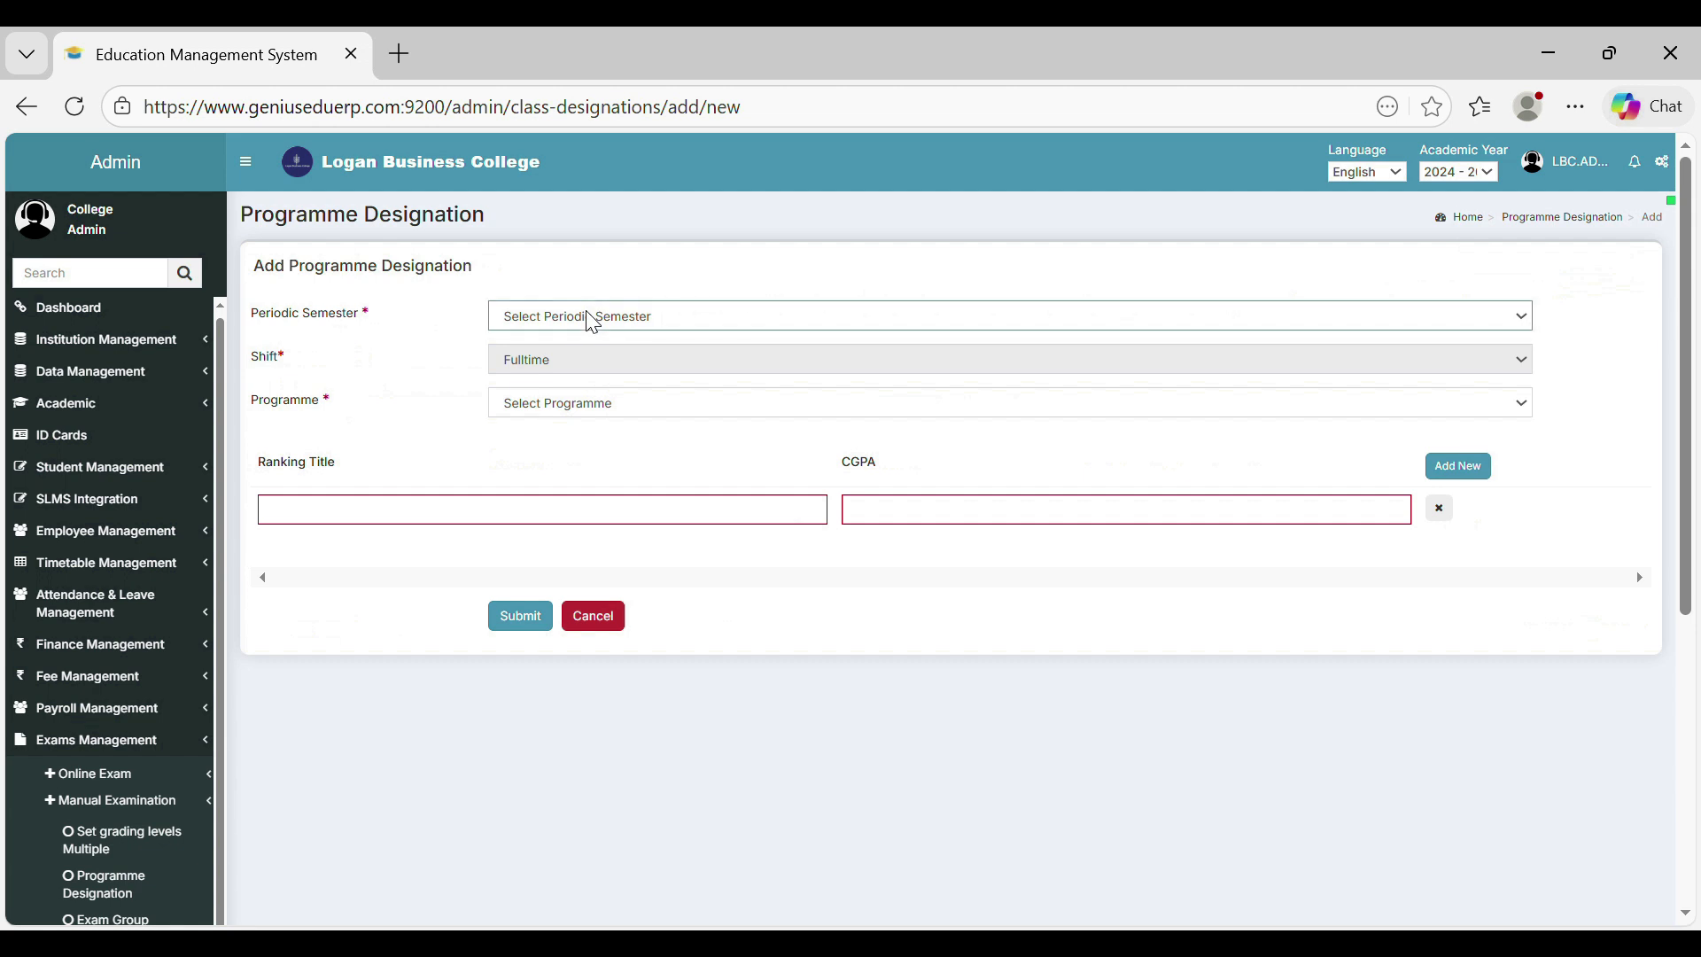
pyautogui.click(612, 890)
pyautogui.click(576, 409)
pyautogui.click(585, 544)
# - Add the ranking titles Academic Star with CGPA 85 and Excellence Award with CGPA 80, and submit the designation
pyautogui.click(479, 523)
pyautogui.write('Academic Star')
pyautogui.click(878, 533)
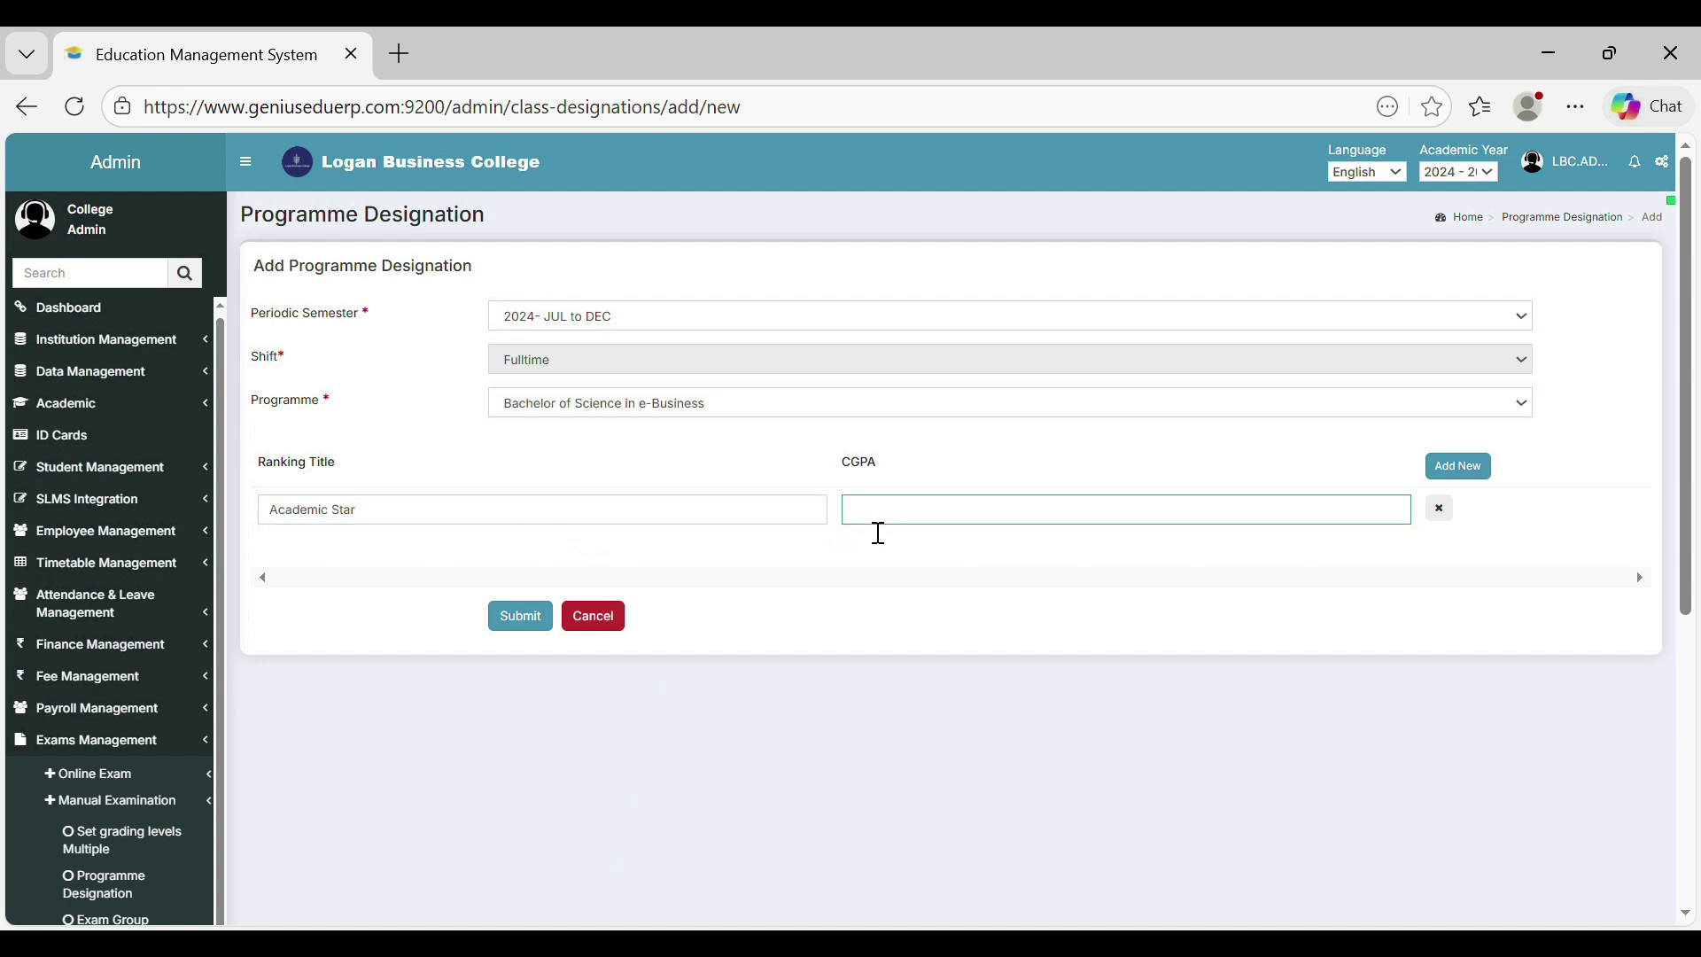
pyautogui.write('85')
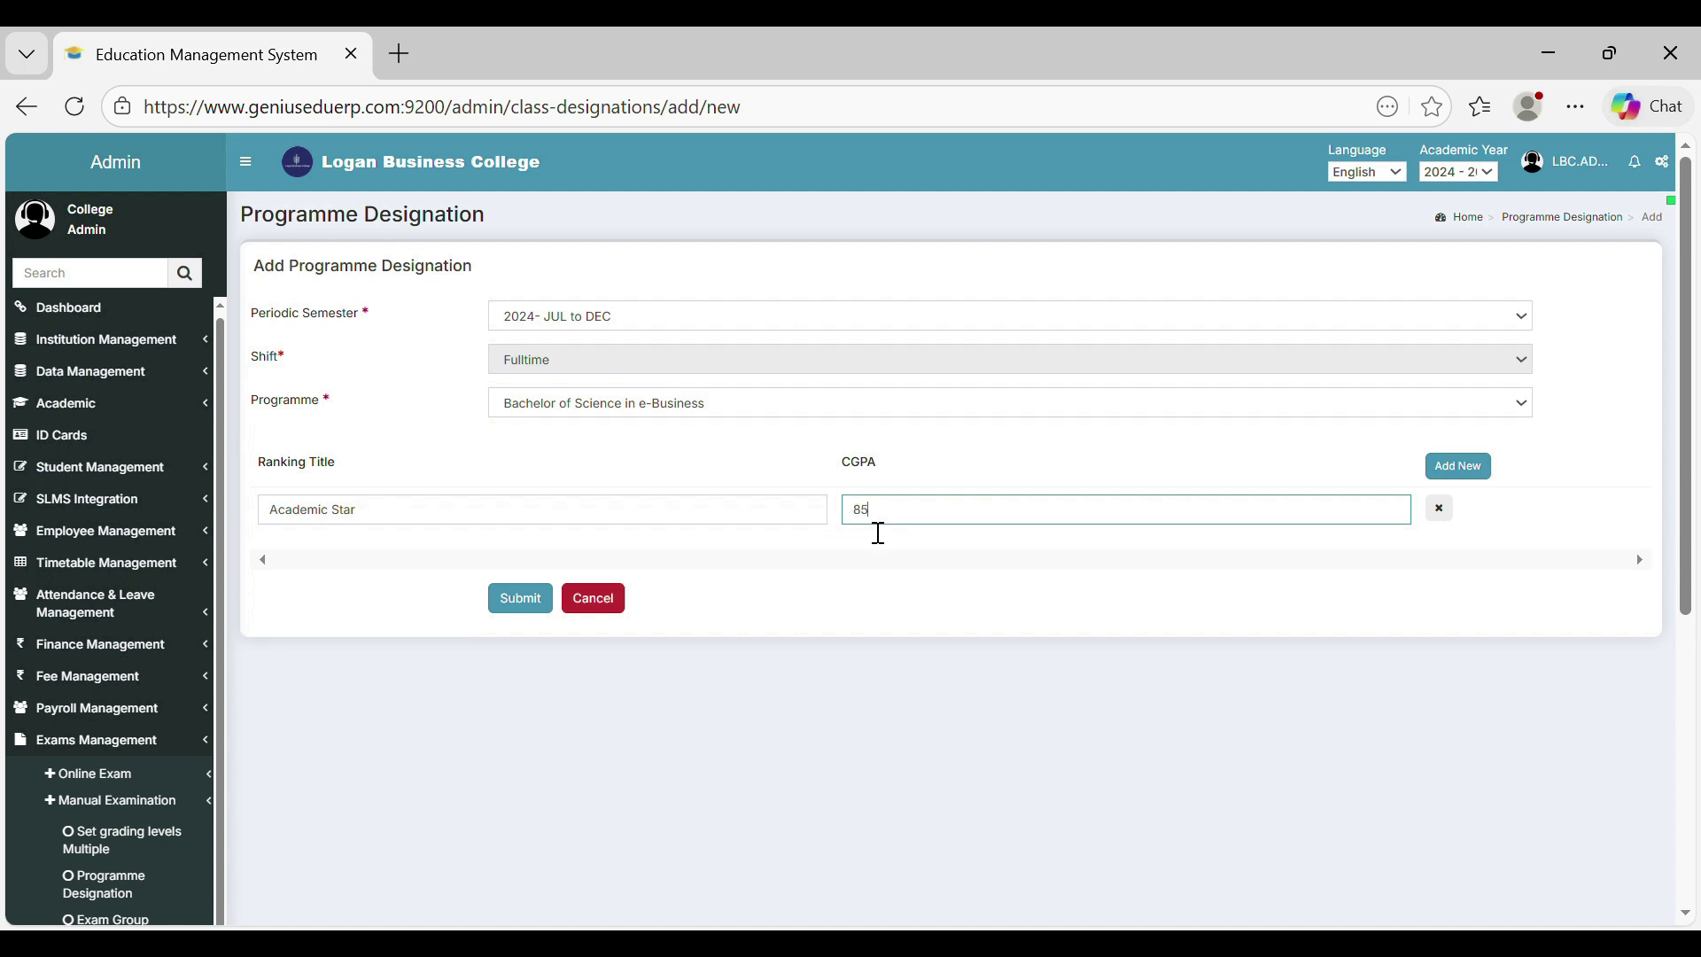
pyautogui.click(1466, 481)
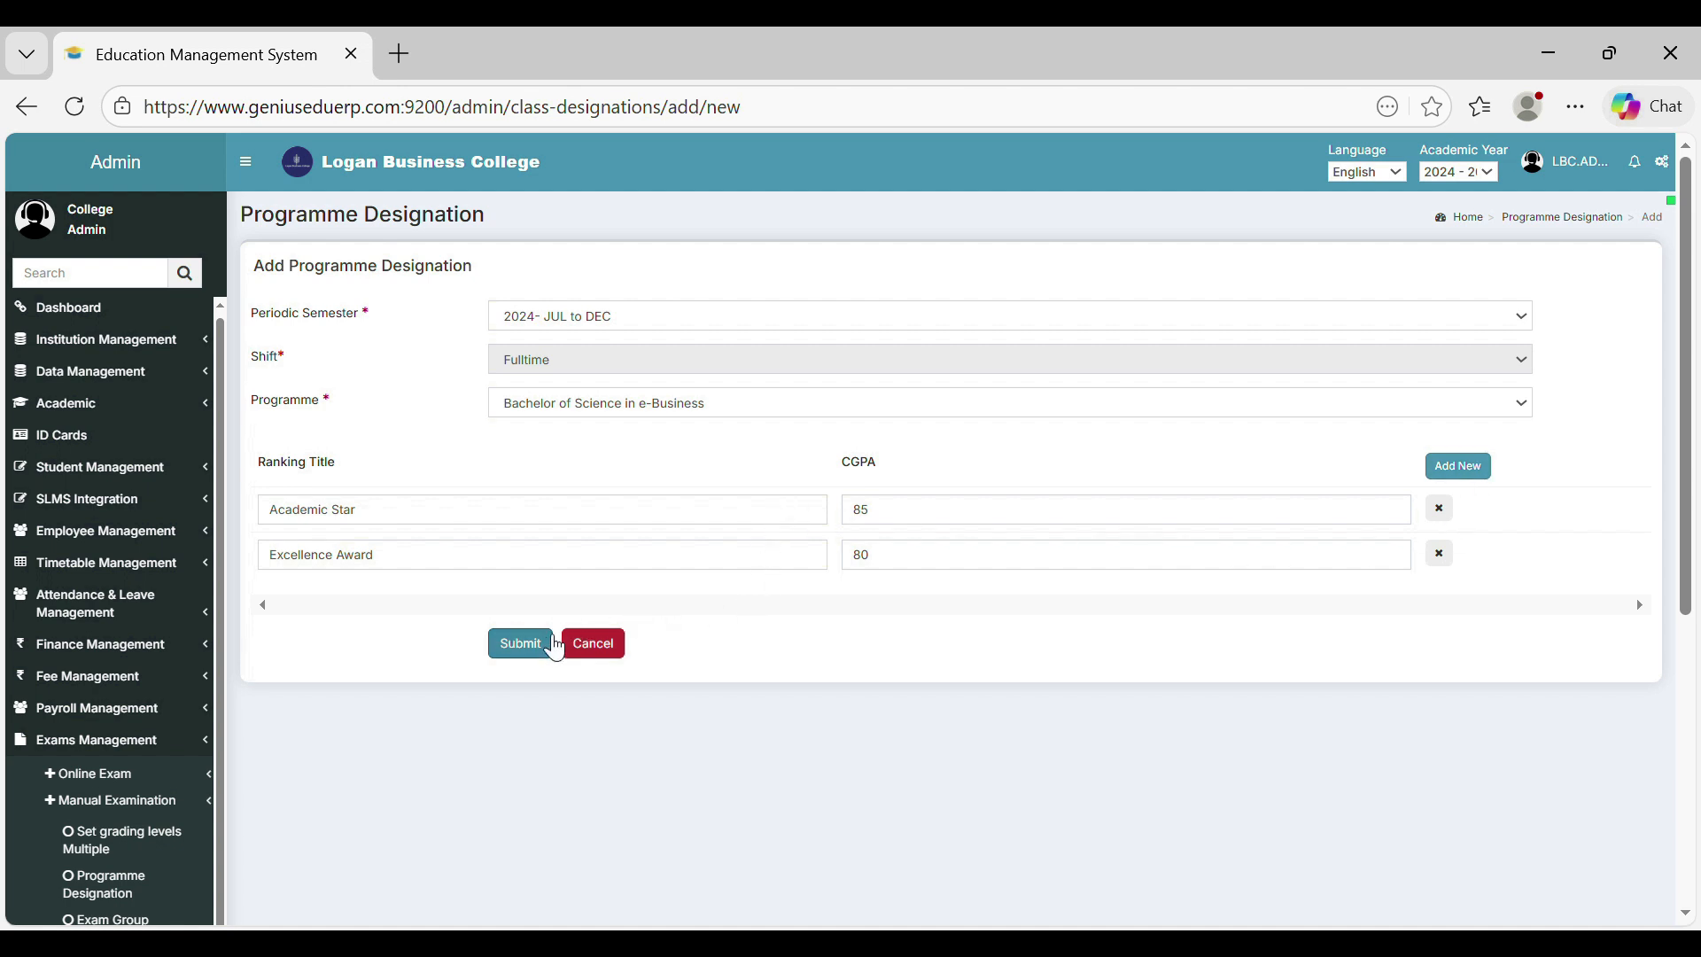
pyautogui.click(524, 654)
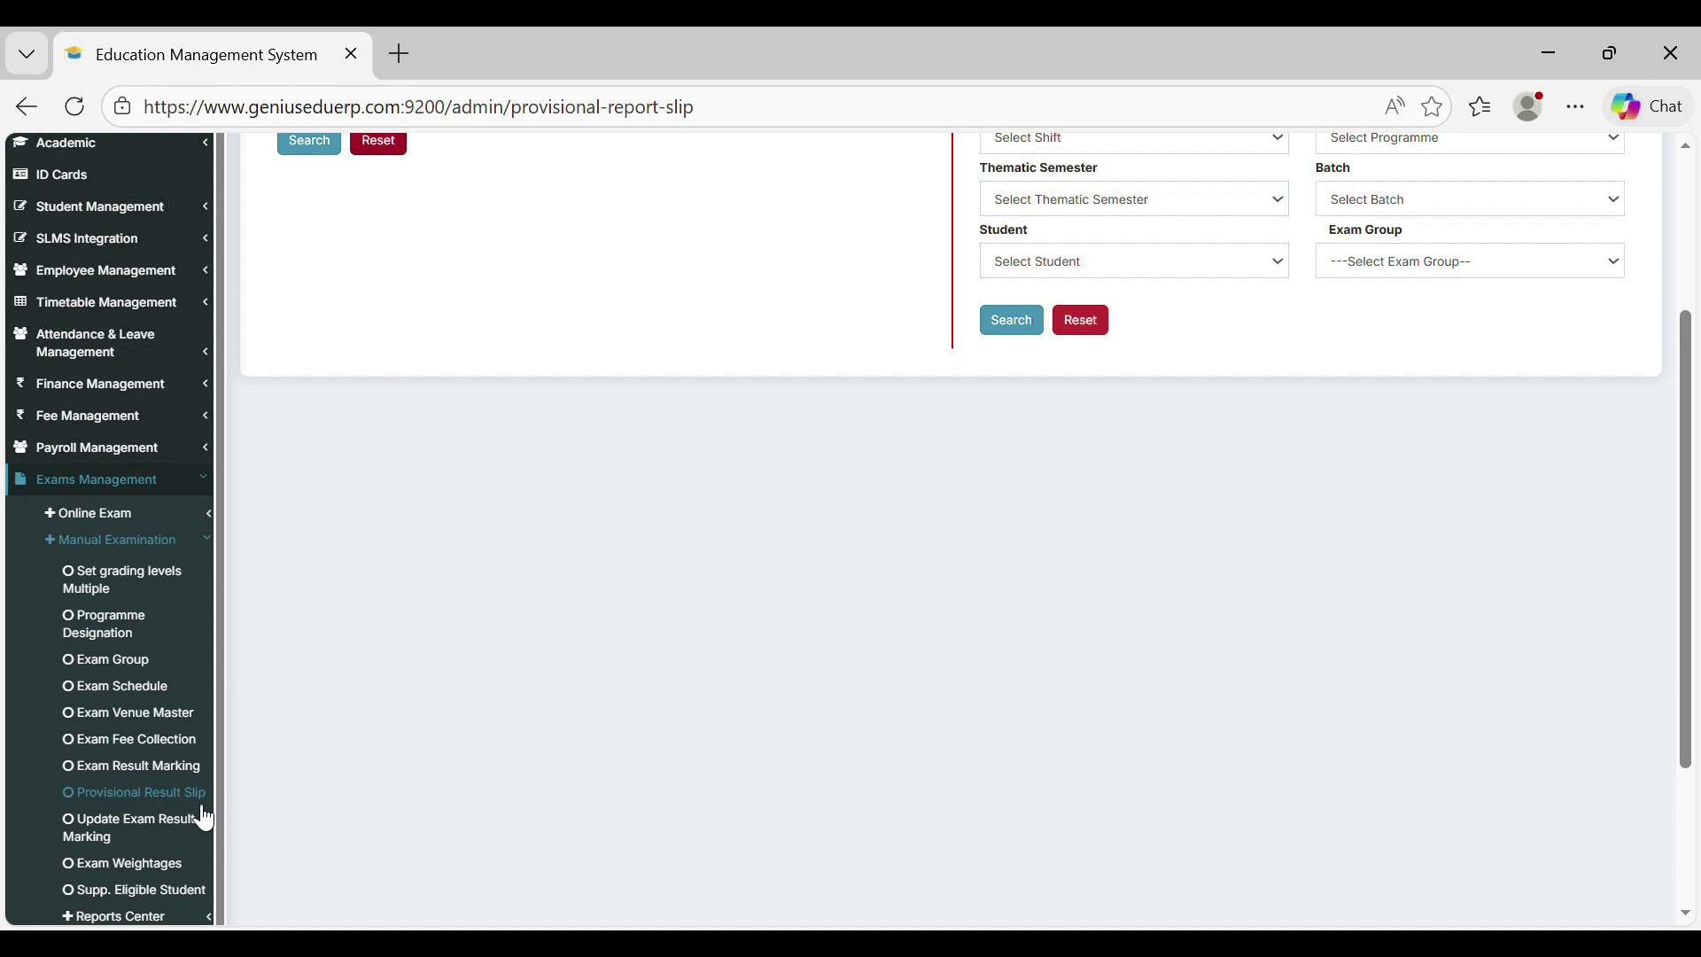
# - Search for a provisional result slip by student ID and look through the result
pyautogui.scroll(3, 807, 608)
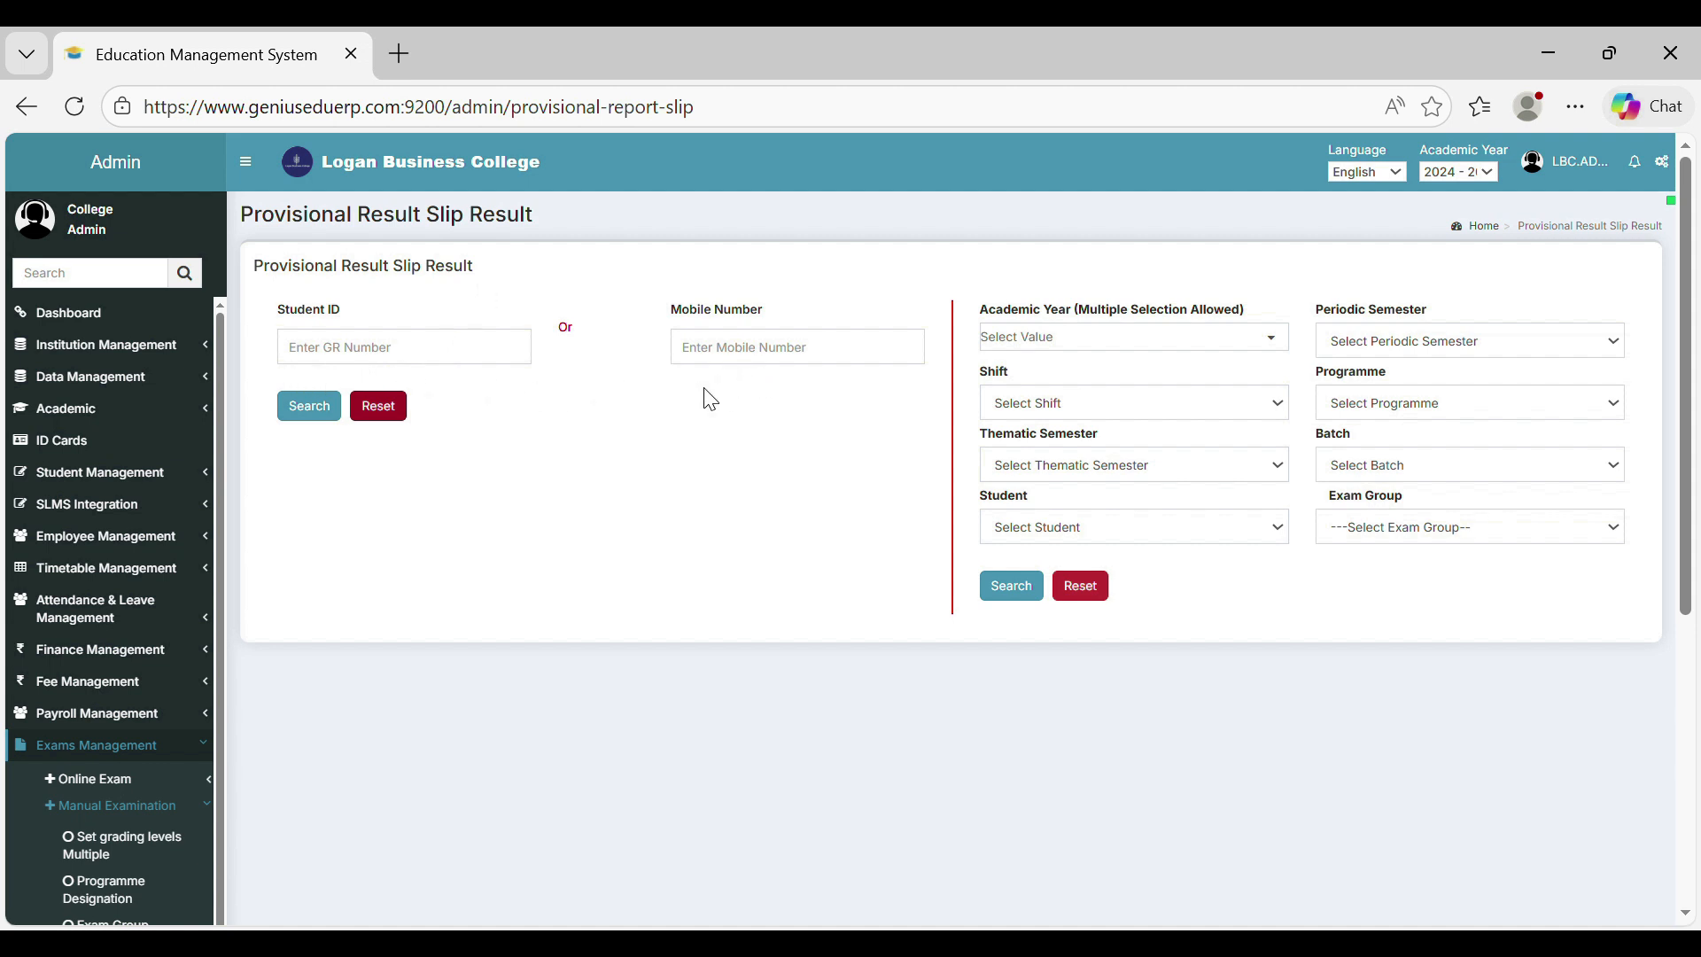
pyautogui.click(350, 352)
pyautogui.write('231')
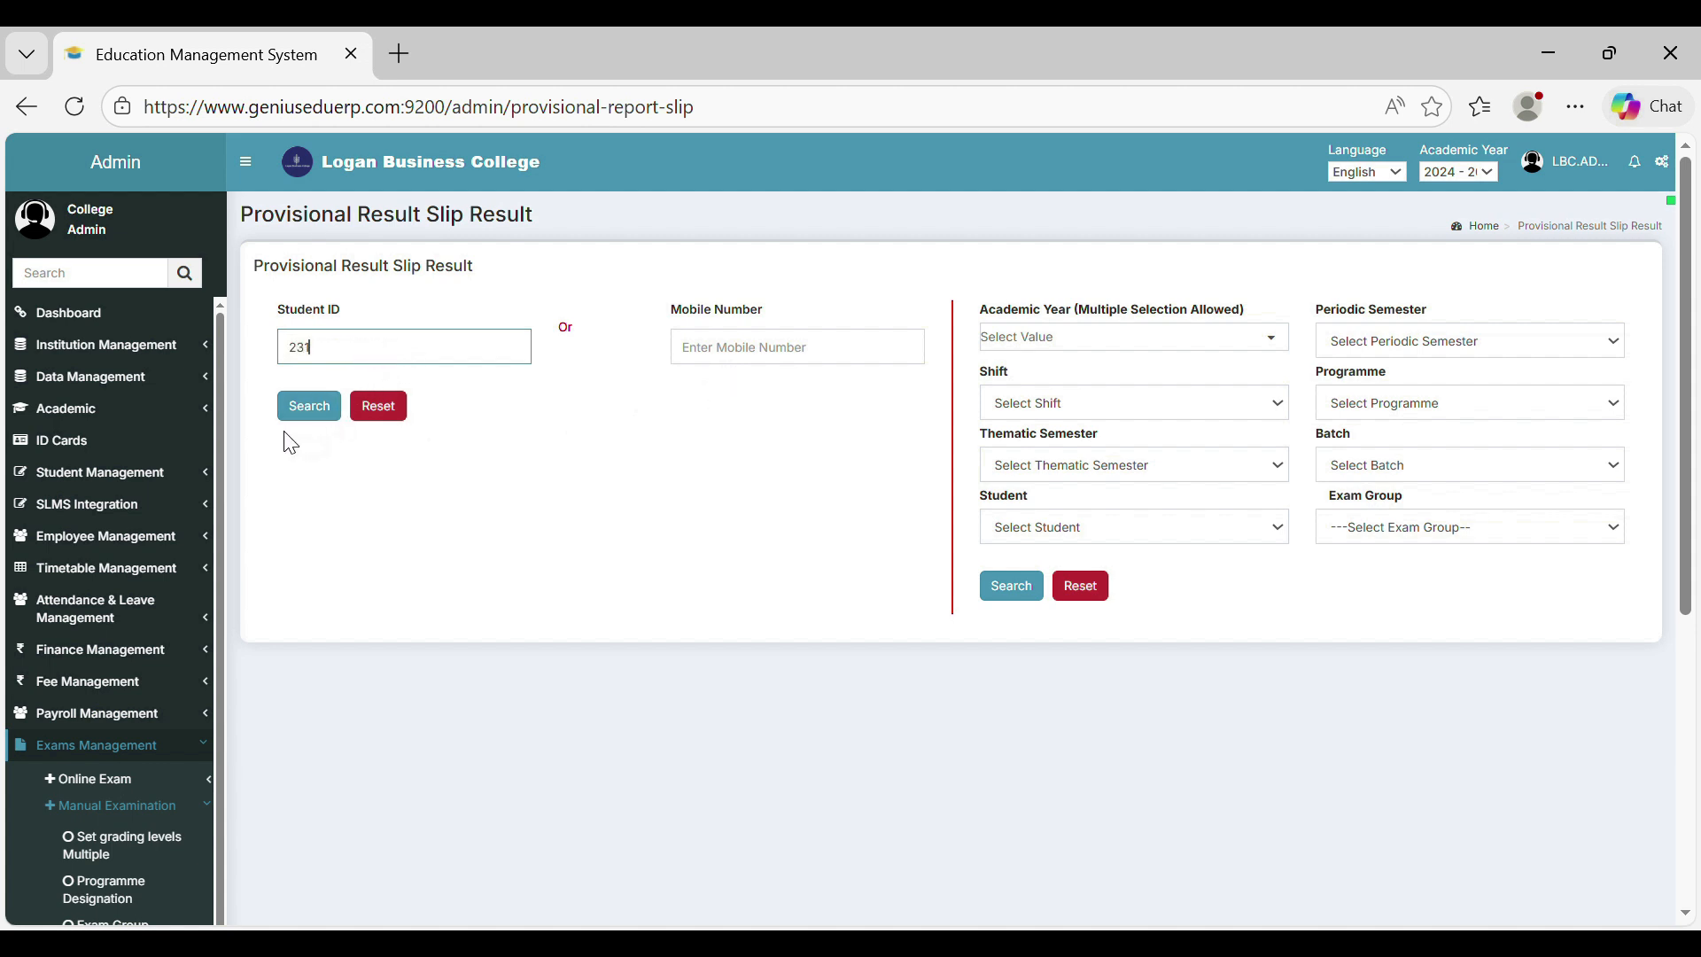
pyautogui.click(328, 418)
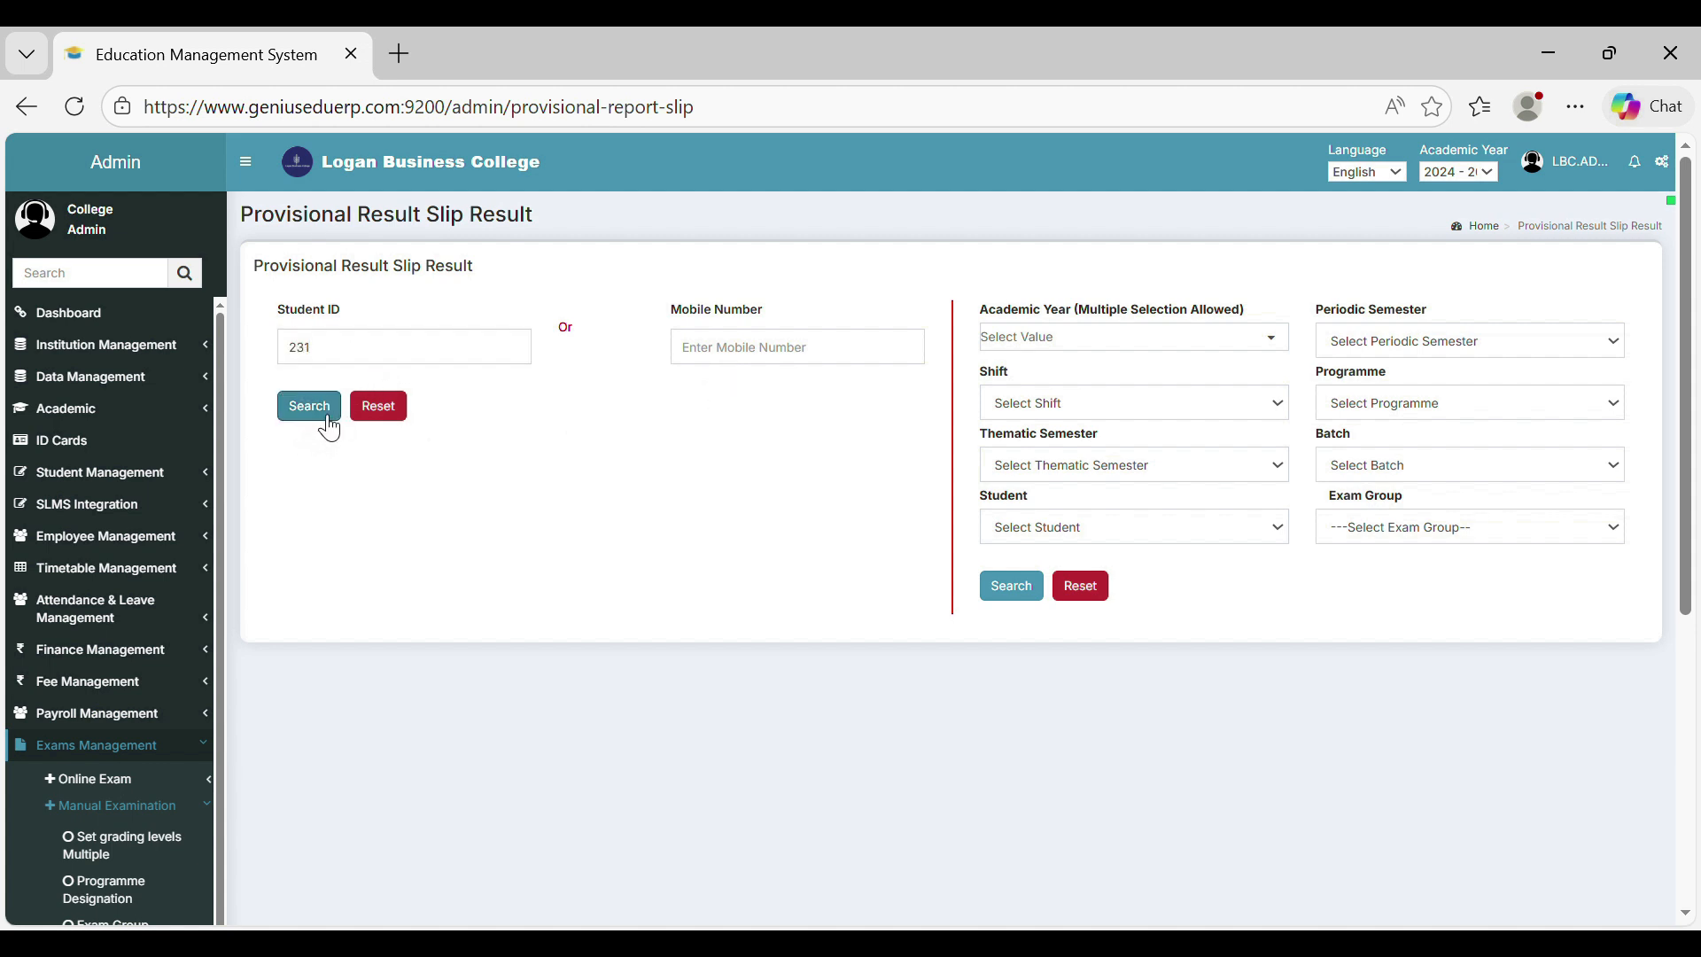
pyautogui.scroll(-6, 585, 503)
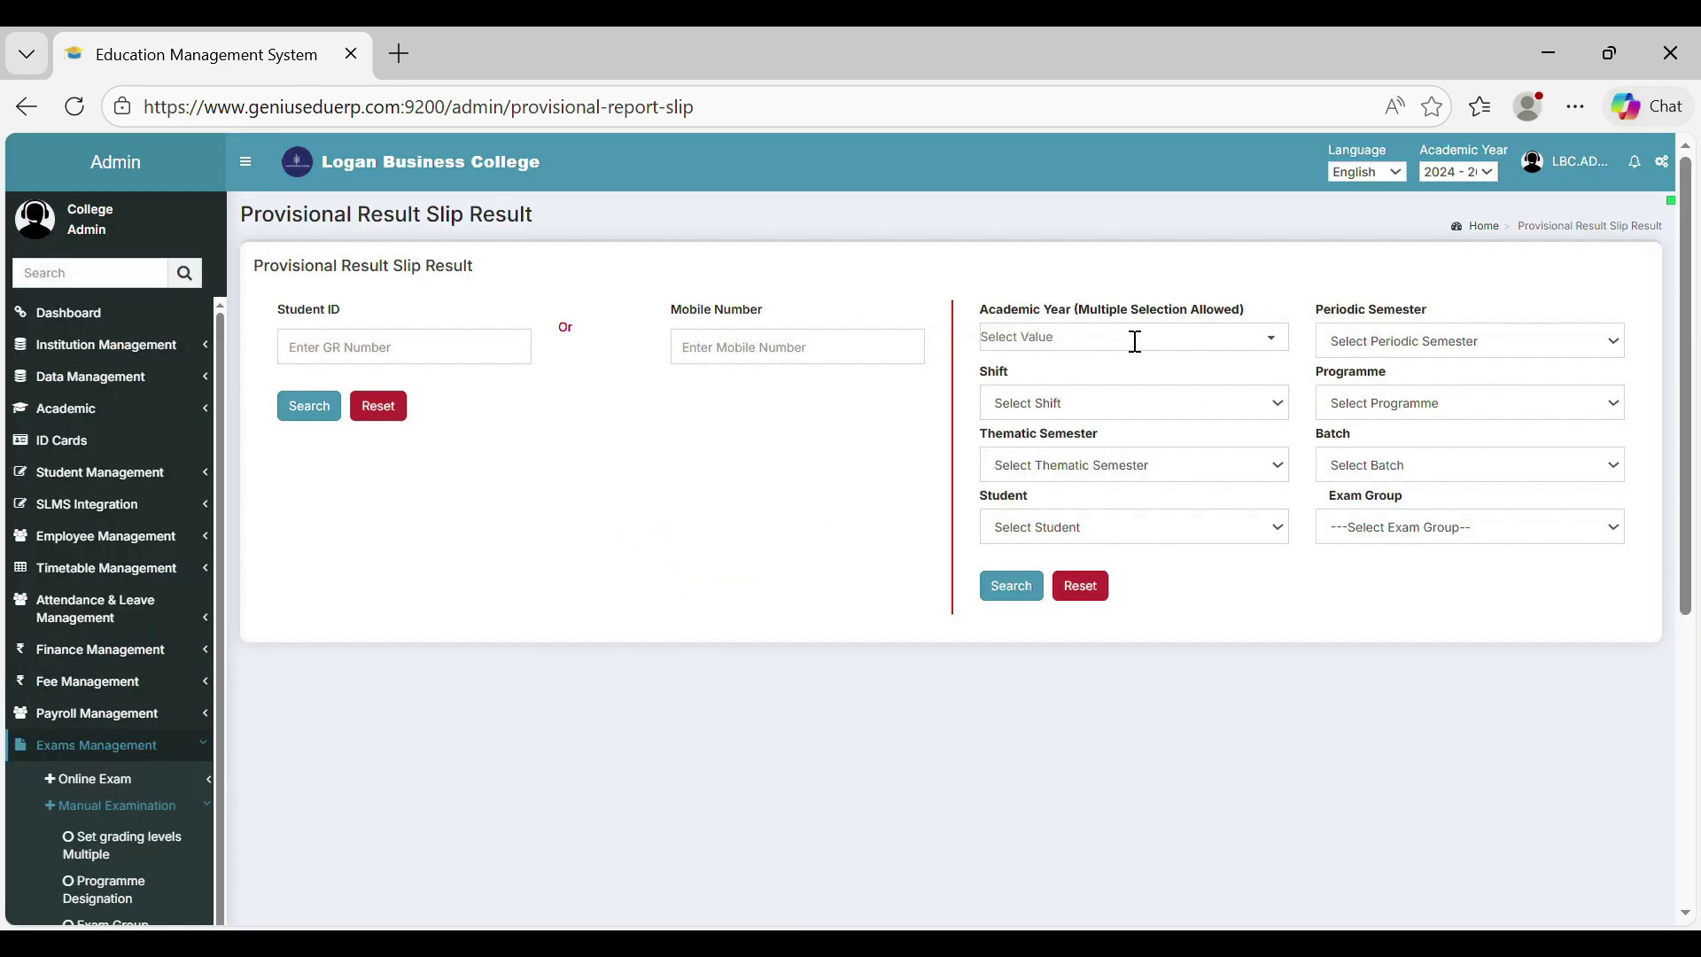
# - Set the result slip filters to academic years 2024-2025 and 2023-2024, 2024- JUL to DEC, Fulltime shift and Post Graduate Diploma in Higher Education
pyautogui.click(1060, 347)
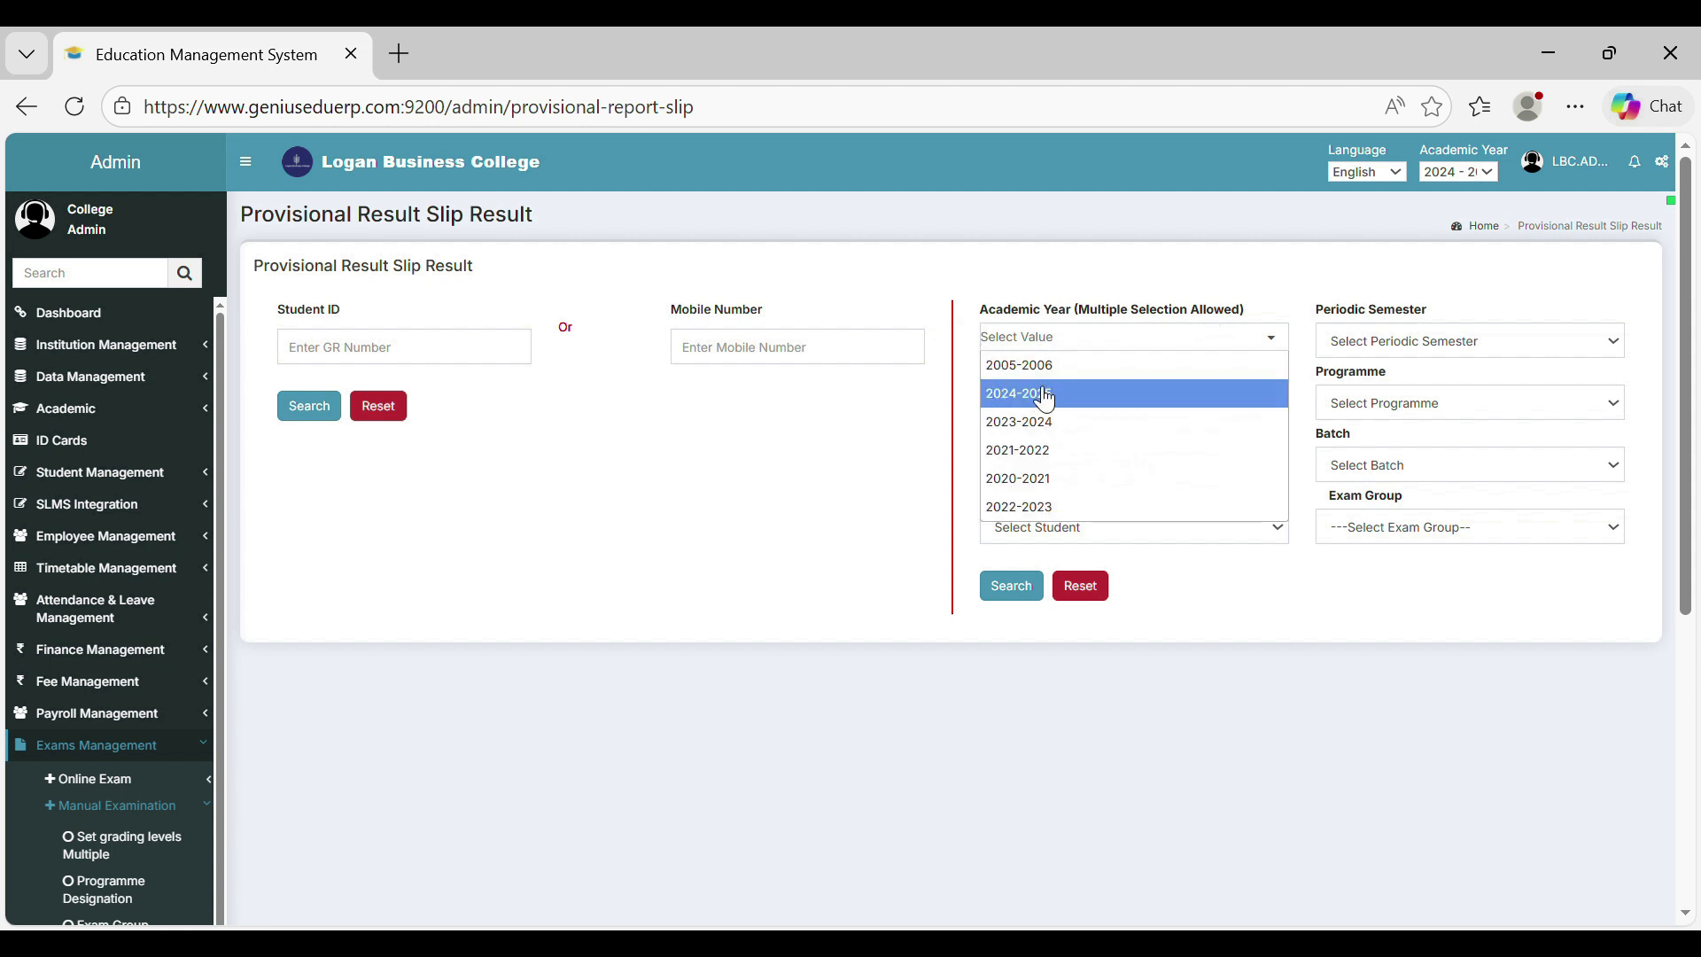
pyautogui.click(1045, 392)
pyautogui.click(1036, 422)
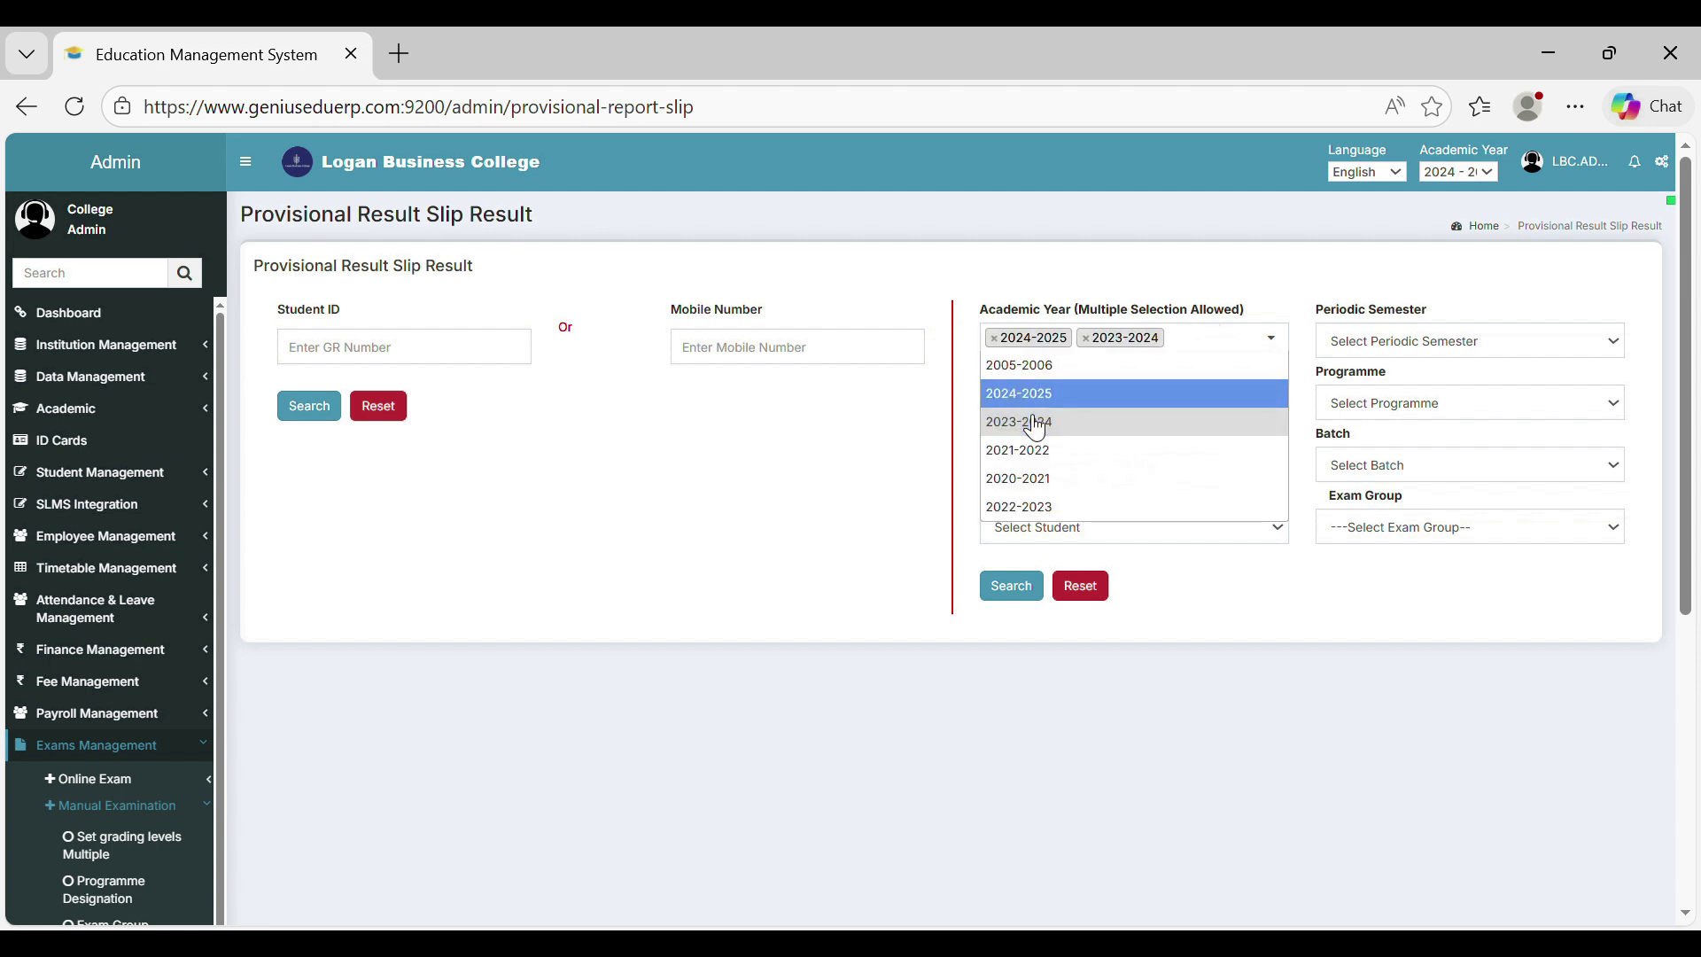
pyautogui.click(1206, 352)
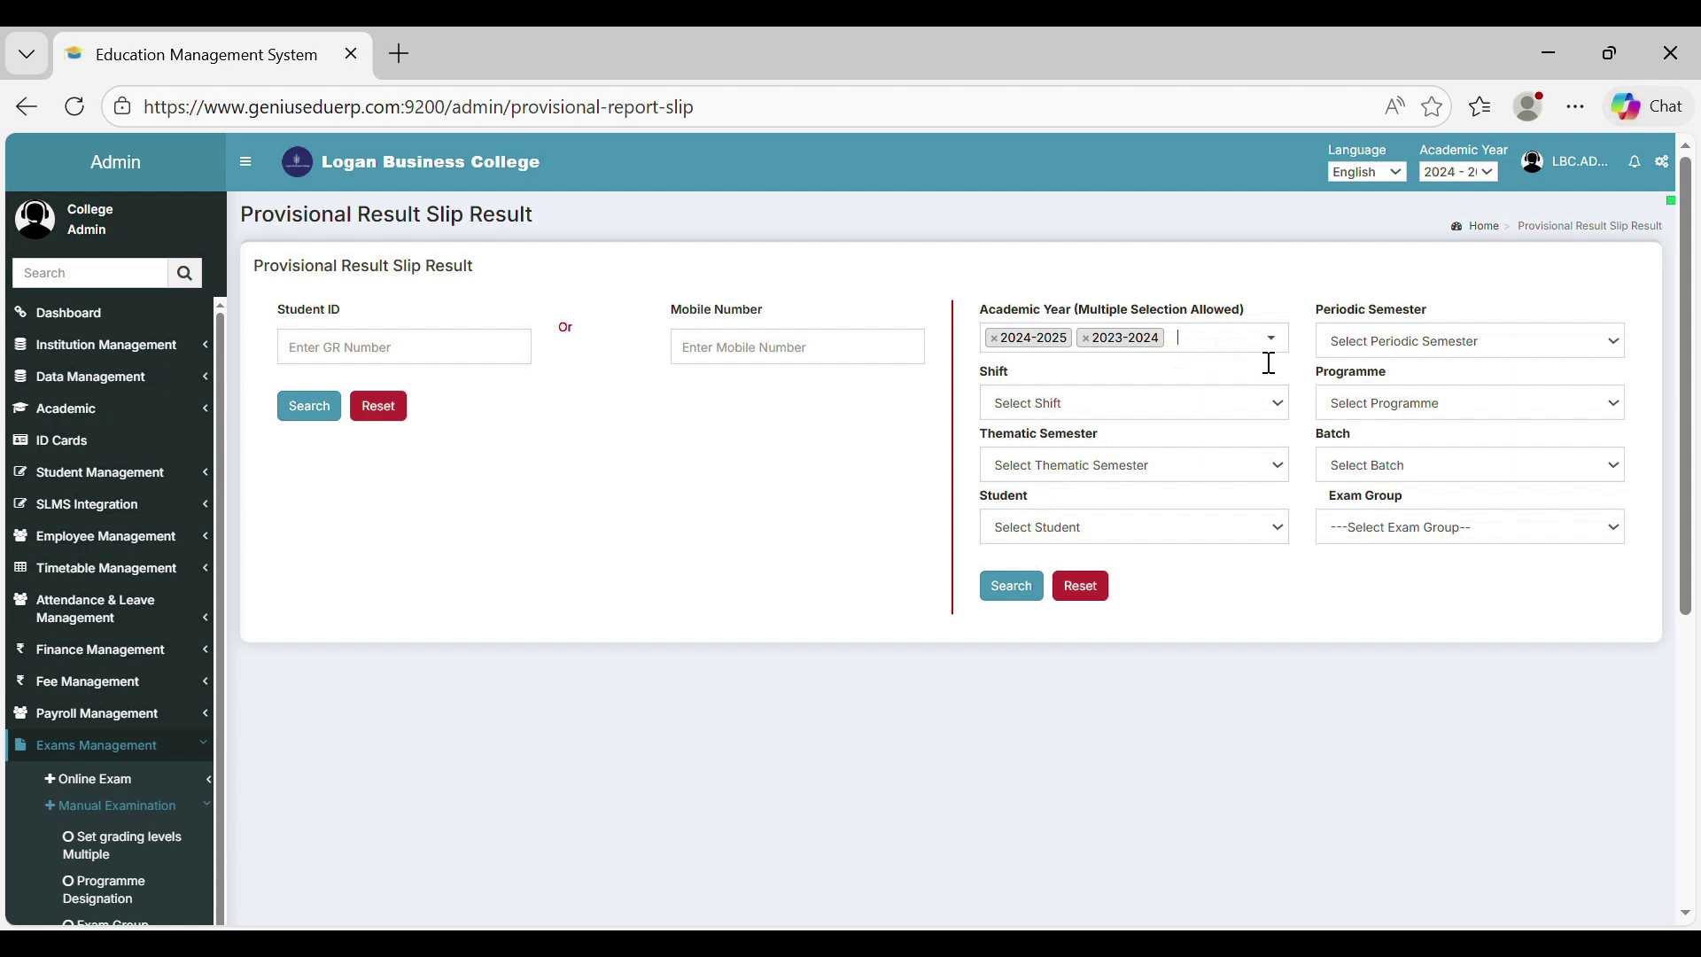
pyautogui.click(1375, 343)
pyautogui.click(1368, 452)
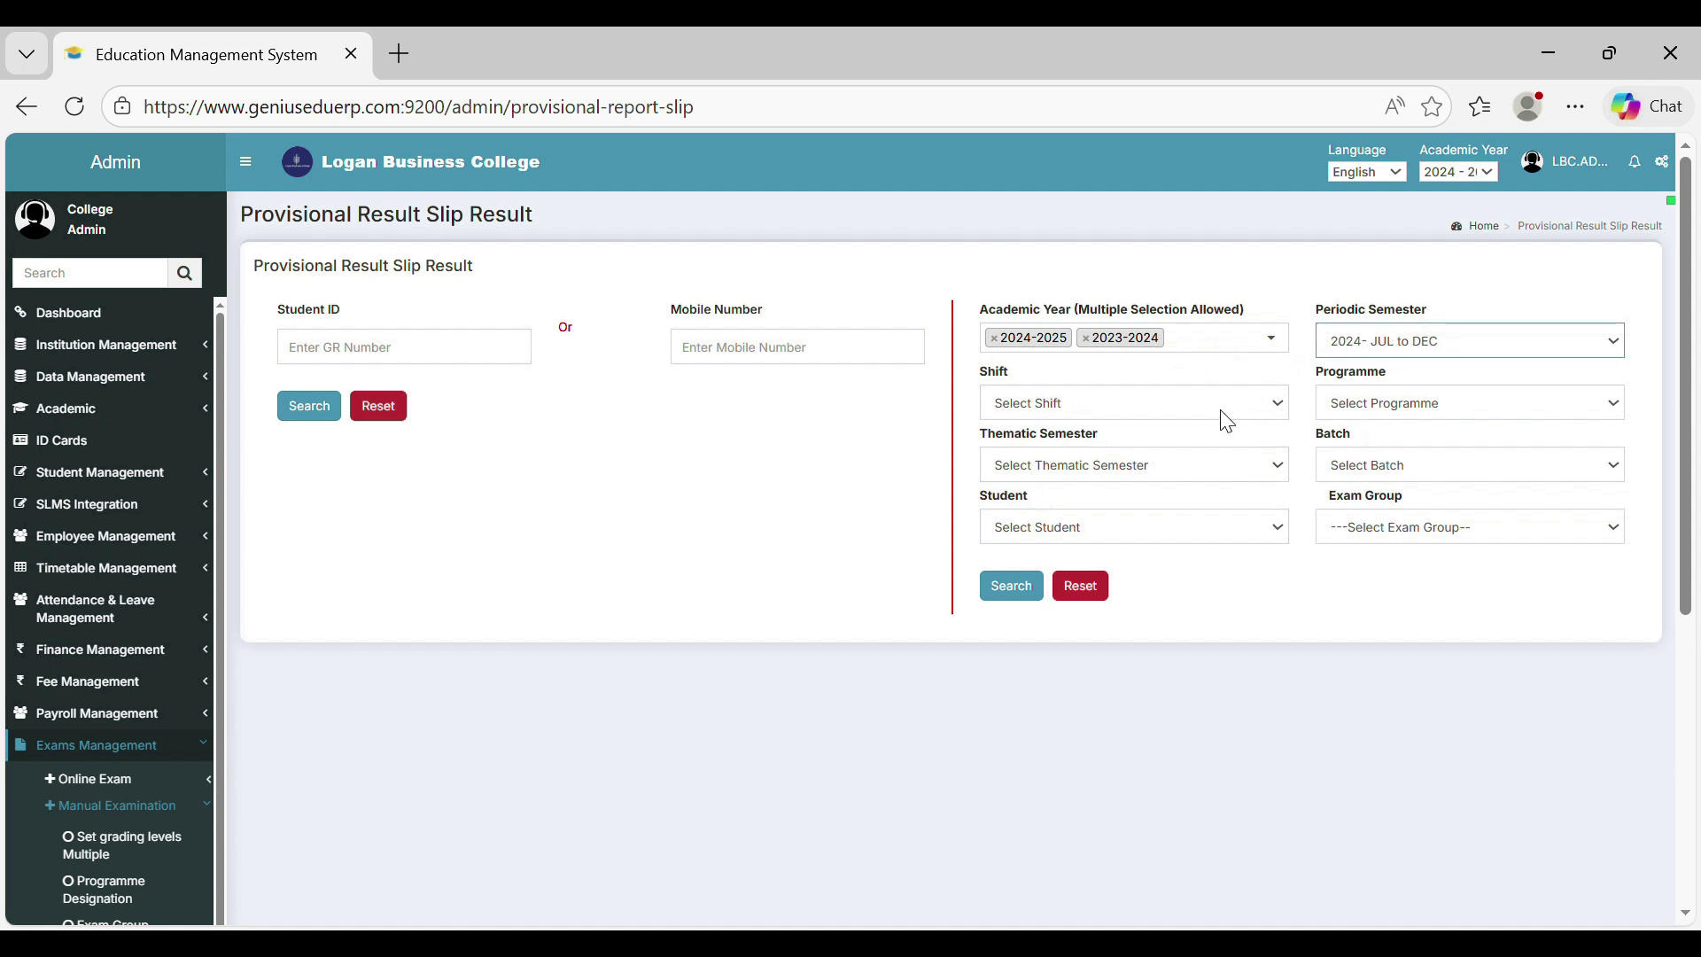
pyautogui.click(1085, 410)
pyautogui.click(1045, 483)
pyautogui.click(1373, 413)
pyautogui.click(1382, 758)
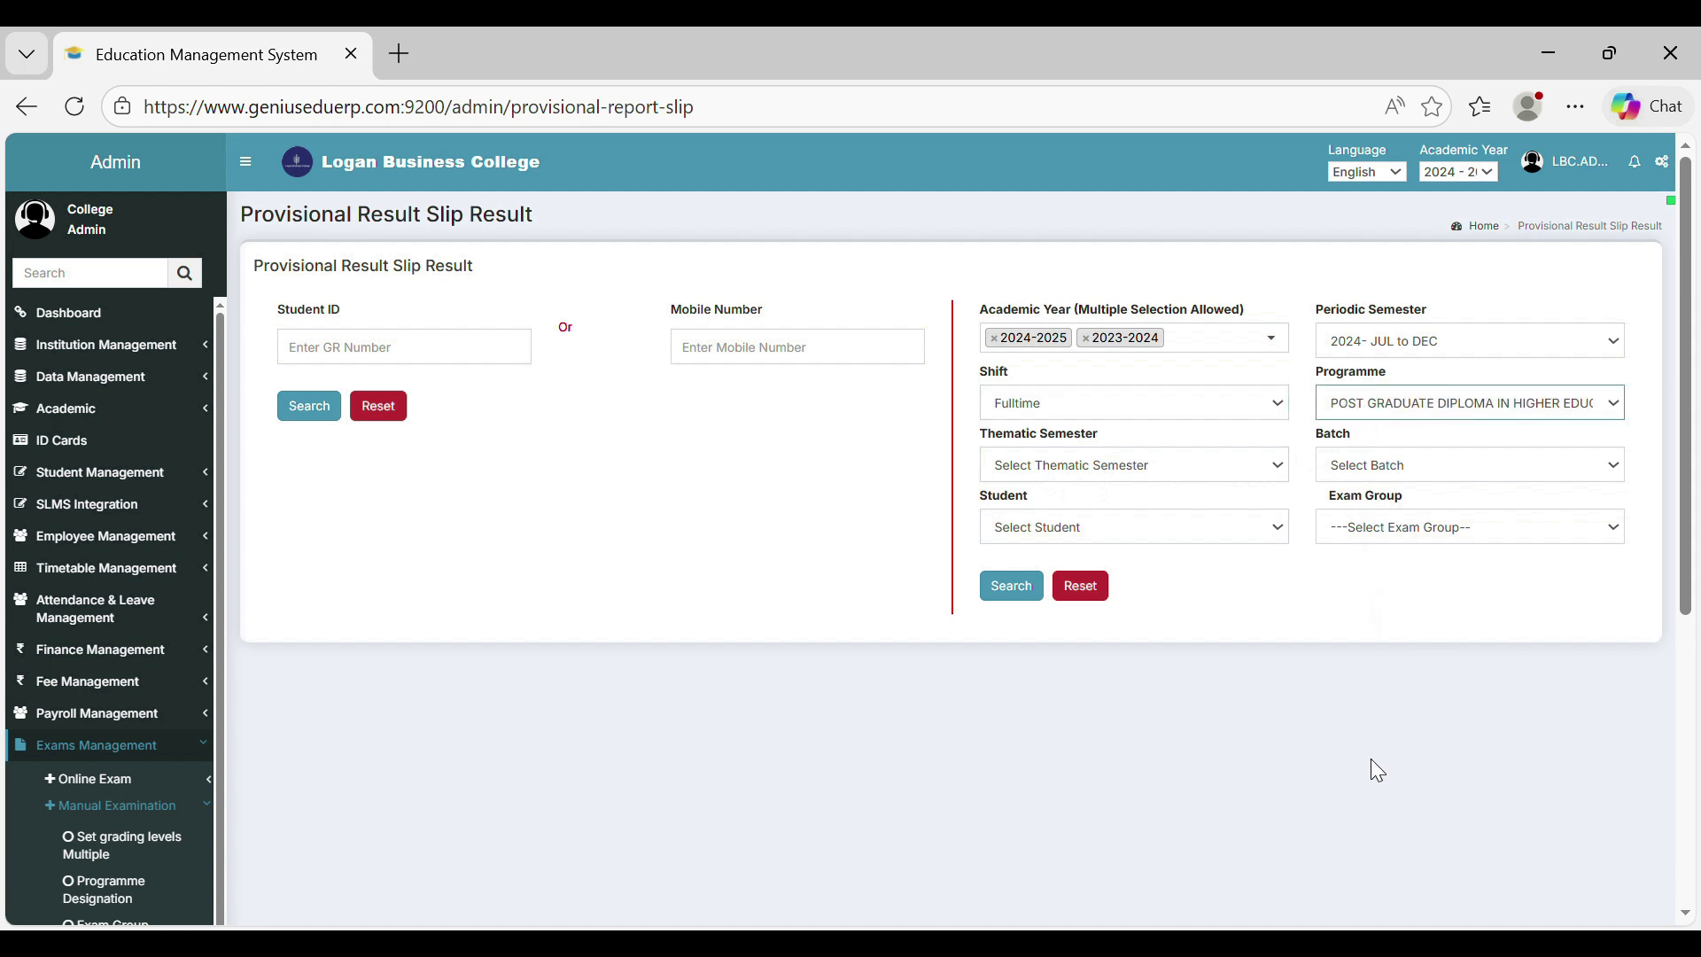
# - Generate the demo student's provisional result slip for Semester 2, batch 2024-JUL-FT-TM-20240701 and exam group new_Exam_2026
pyautogui.click(1125, 465)
pyautogui.click(1074, 538)
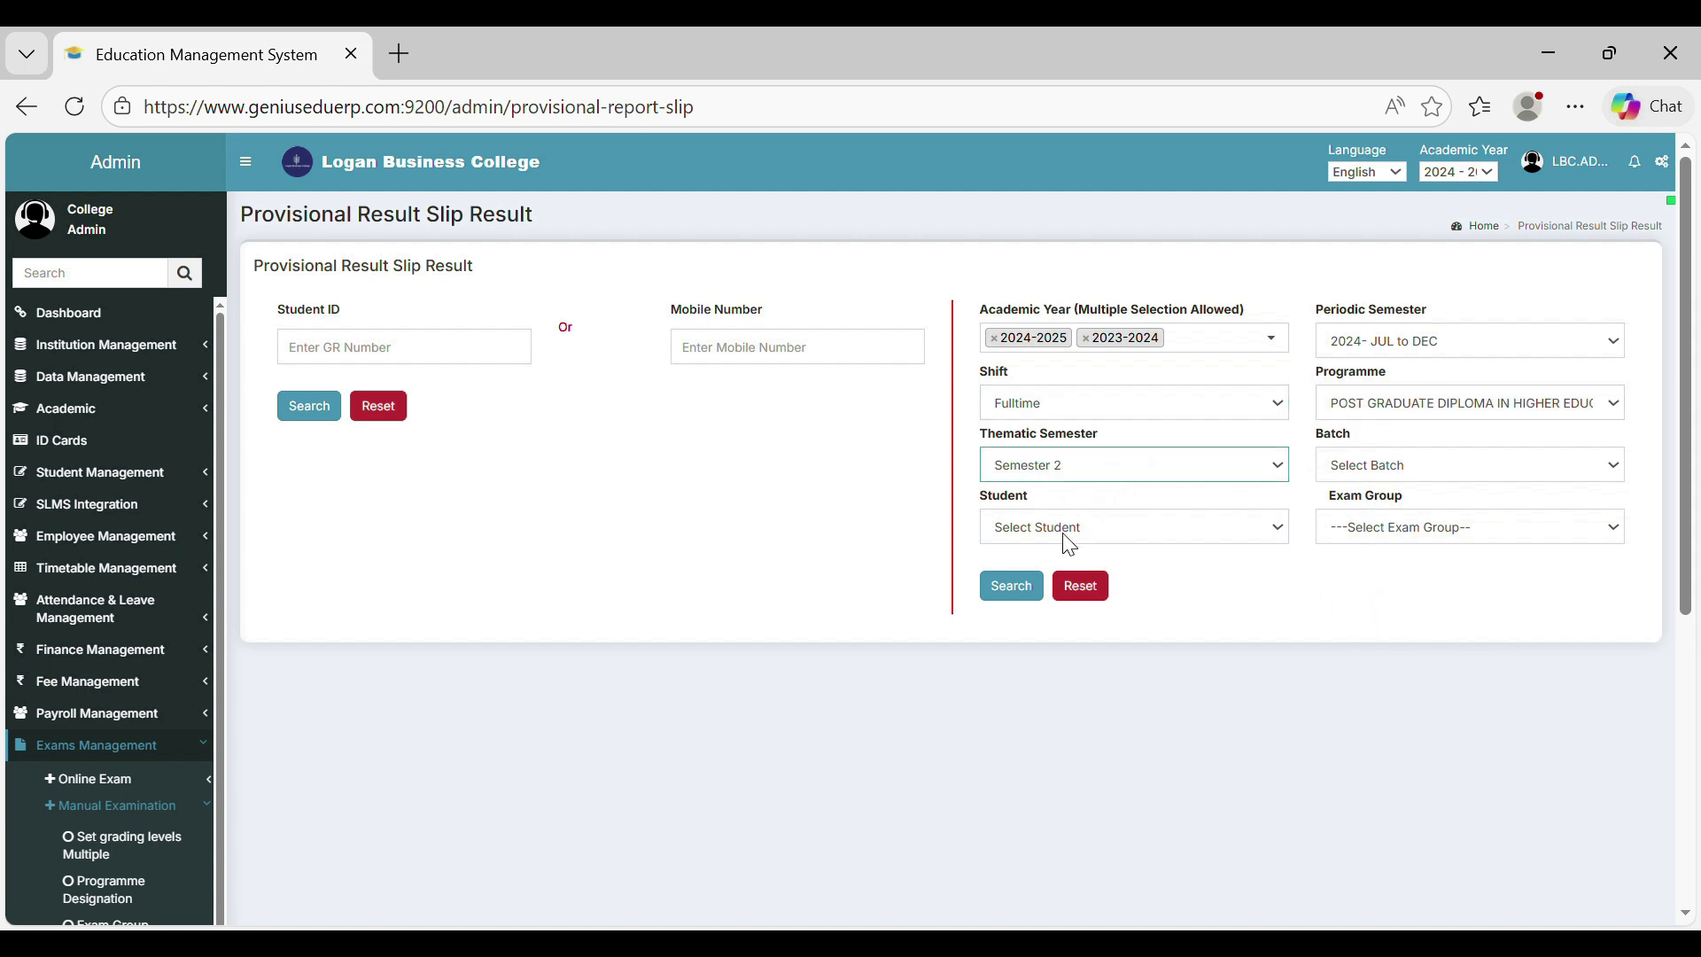
pyautogui.click(1362, 466)
pyautogui.click(1367, 554)
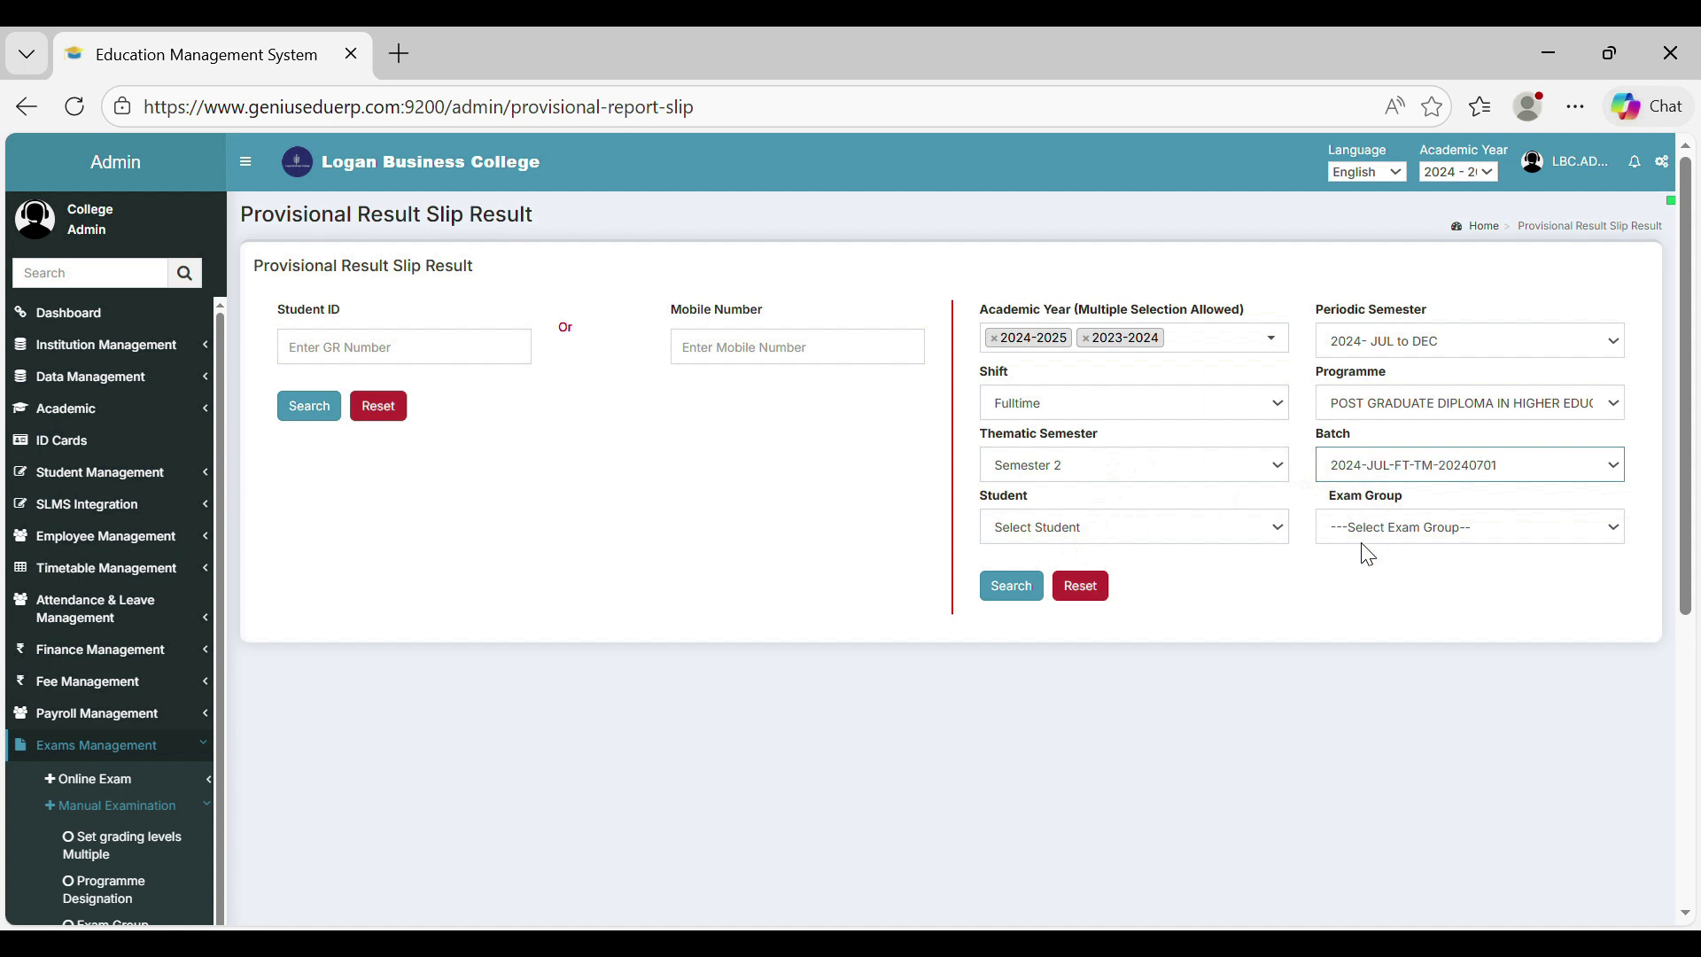
pyautogui.click(1125, 522)
pyautogui.click(1054, 609)
pyautogui.click(1357, 541)
pyautogui.click(1249, 614)
pyautogui.click(1035, 595)
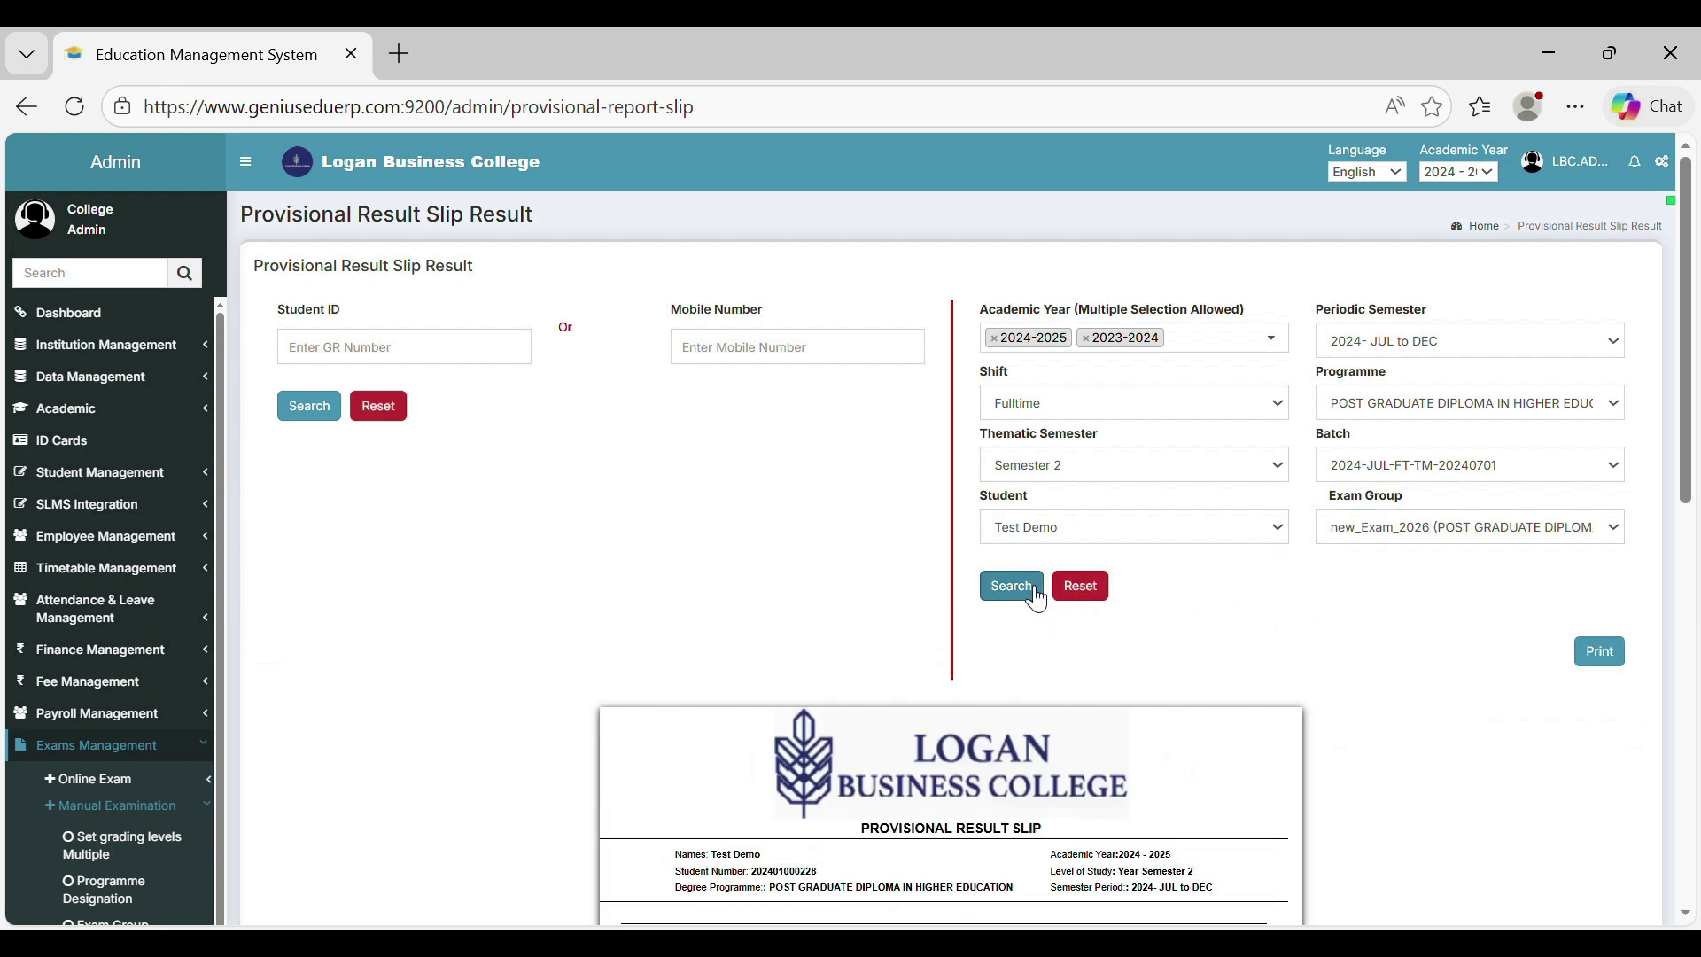
# - Review the generated provisional result slip and print it
pyautogui.scroll(-6, 1011, 581)
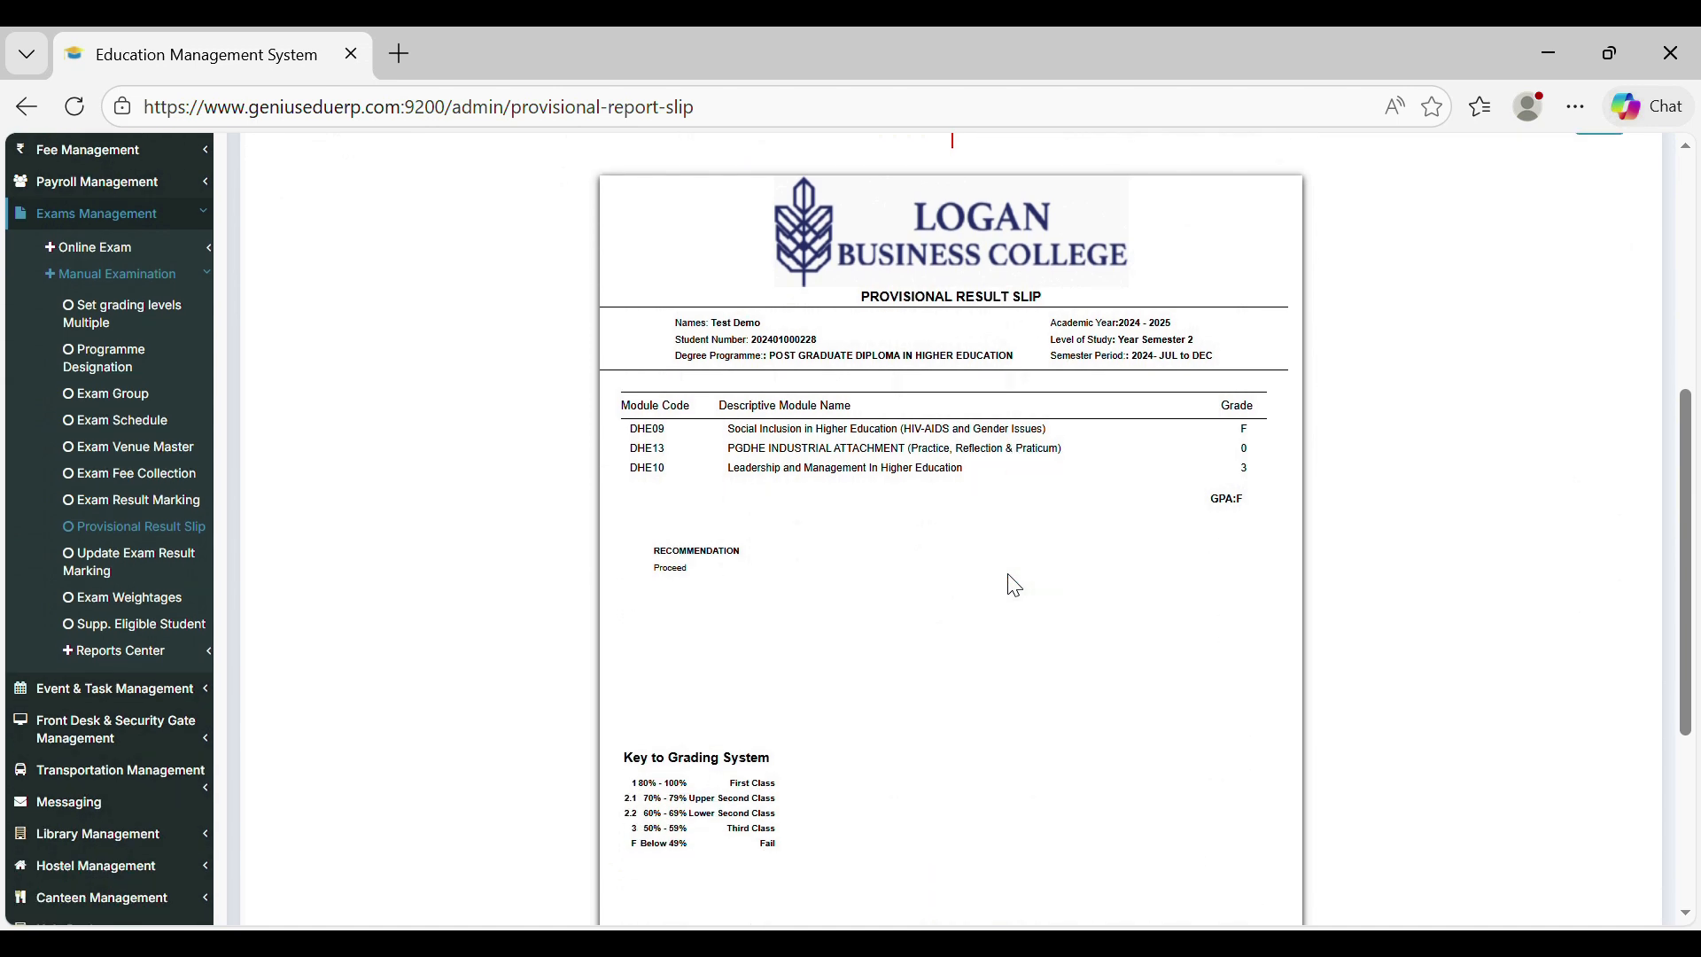
pyautogui.scroll(6, 1071, 645)
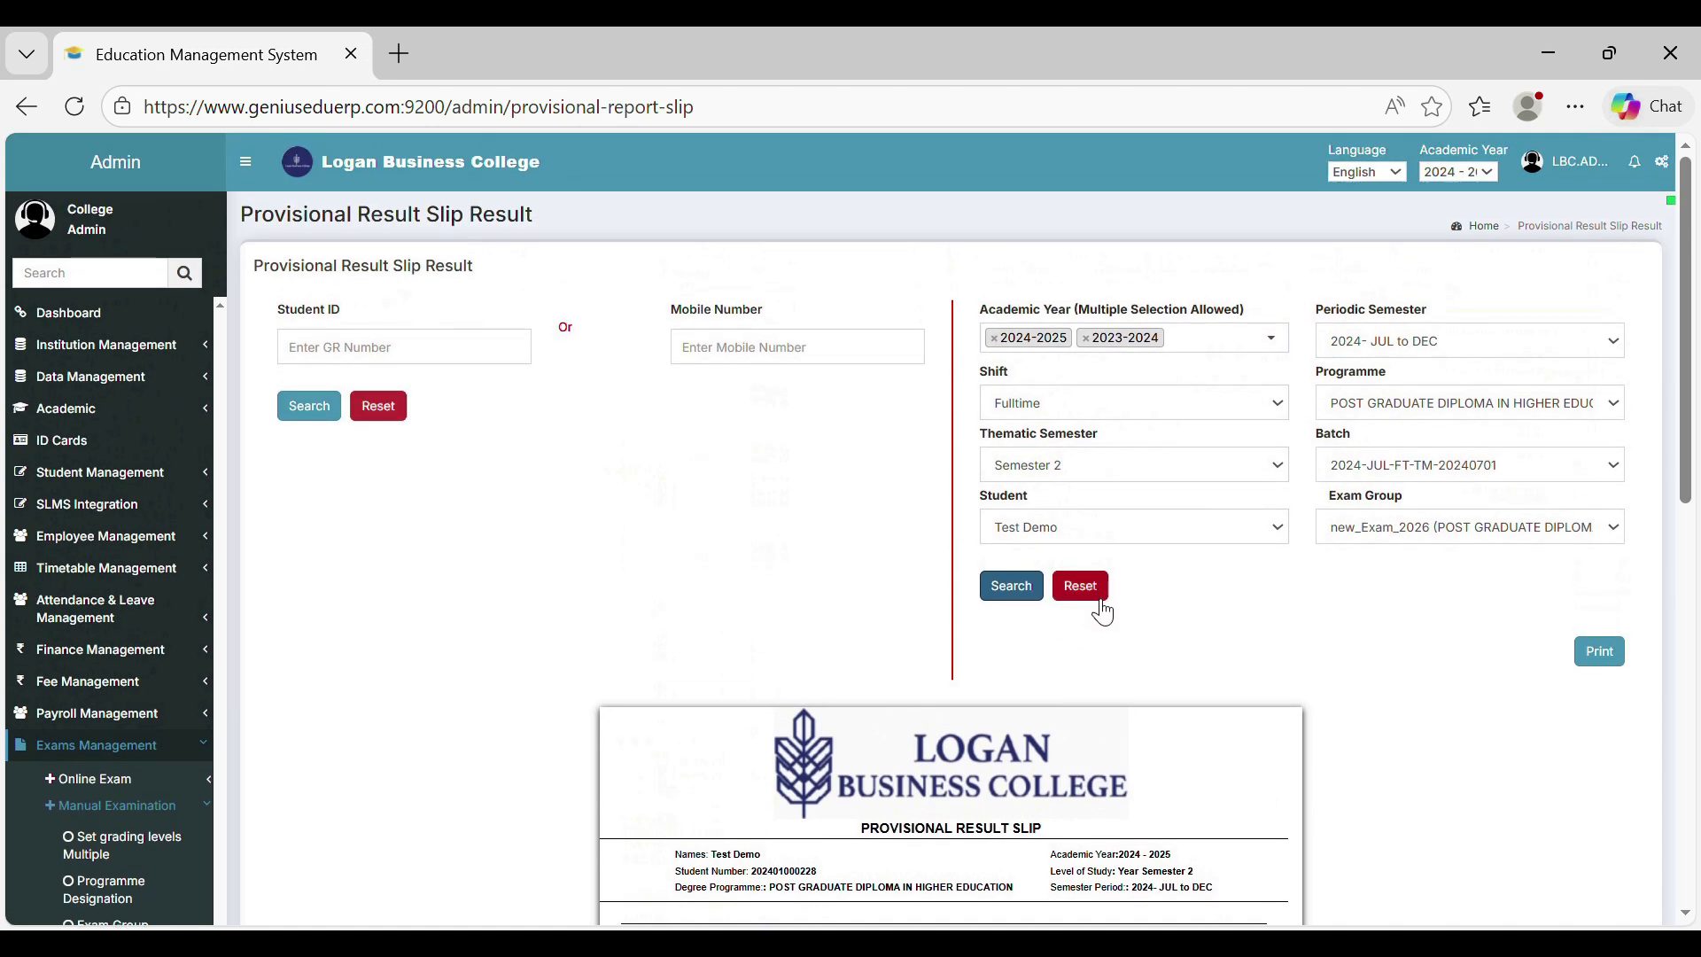
pyautogui.click(1602, 655)
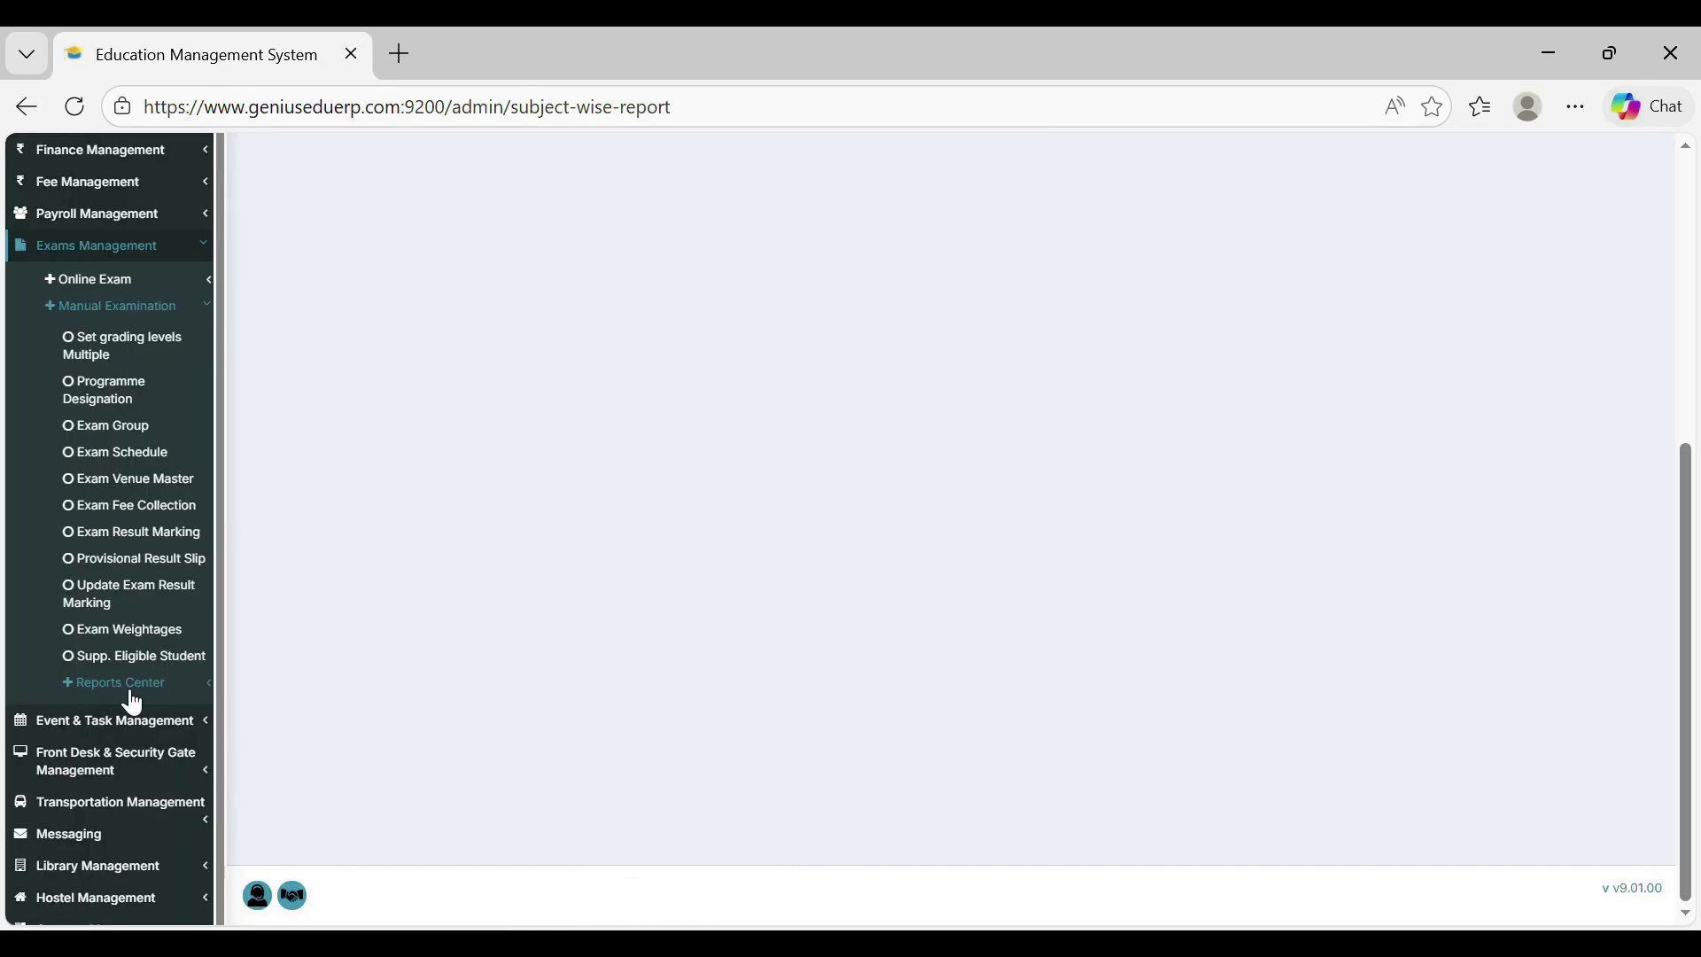
# - Open the Modules-Wise Report and set its filters to 2024- JUL to DEC, Fulltime, Post Graduate Diploma in Higher Education and Semester 2
pyautogui.click(131, 696)
pyautogui.scroll(-2, 130, 703)
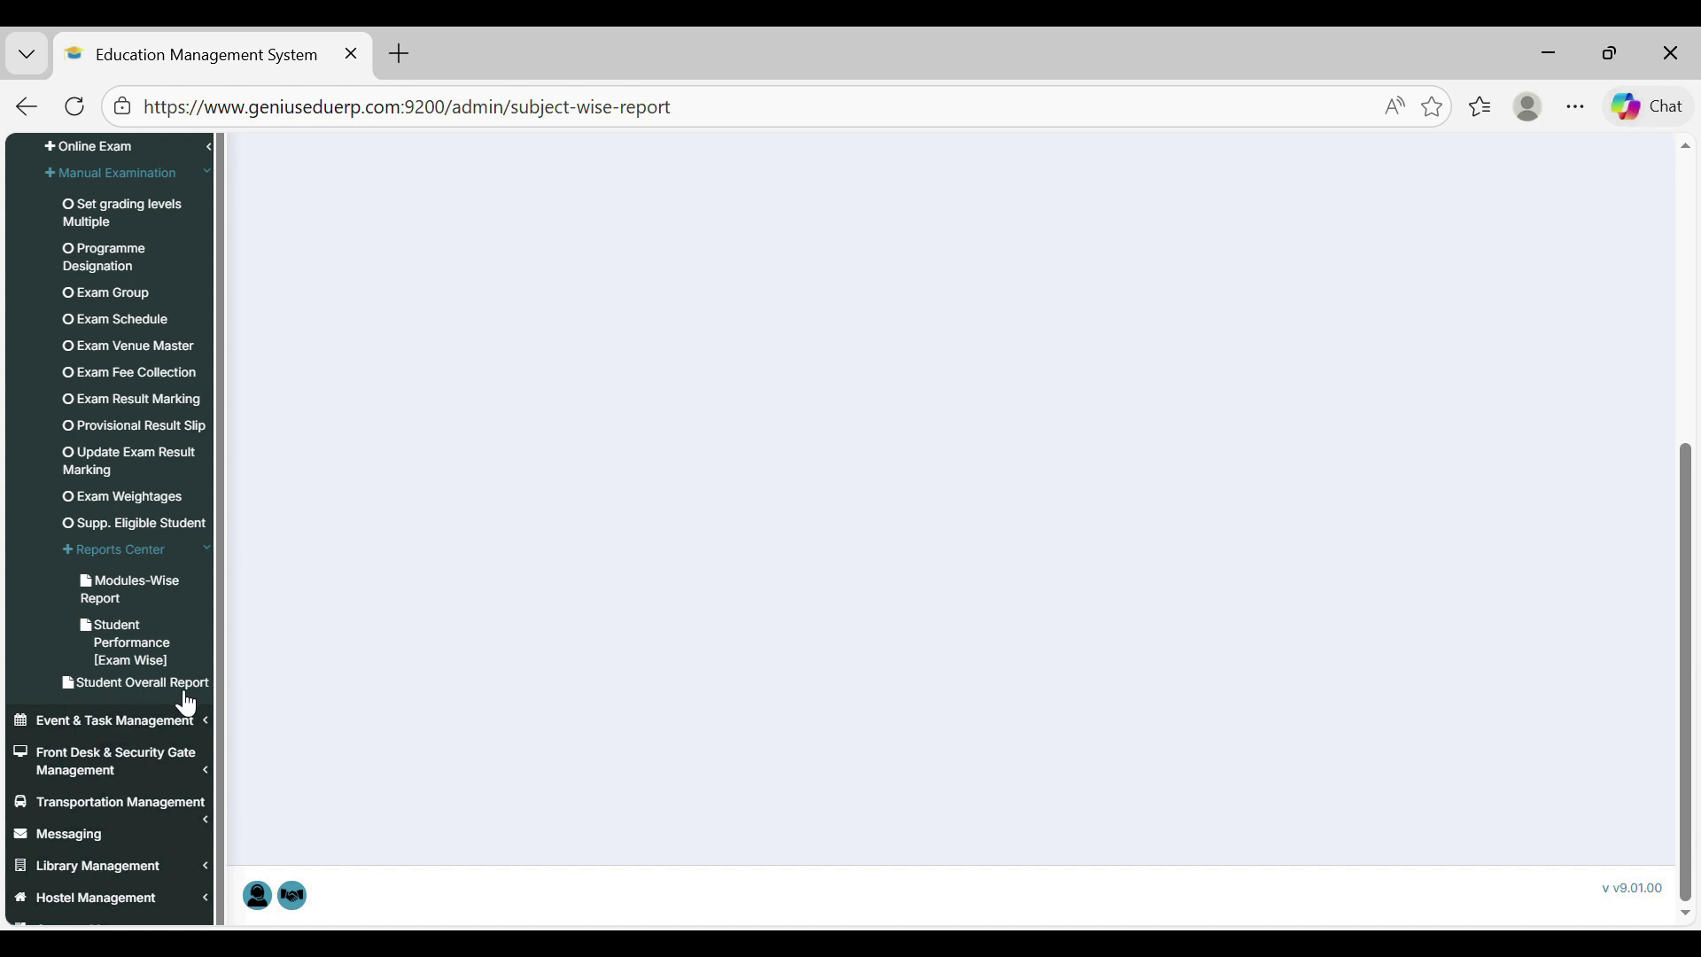
pyautogui.click(125, 613)
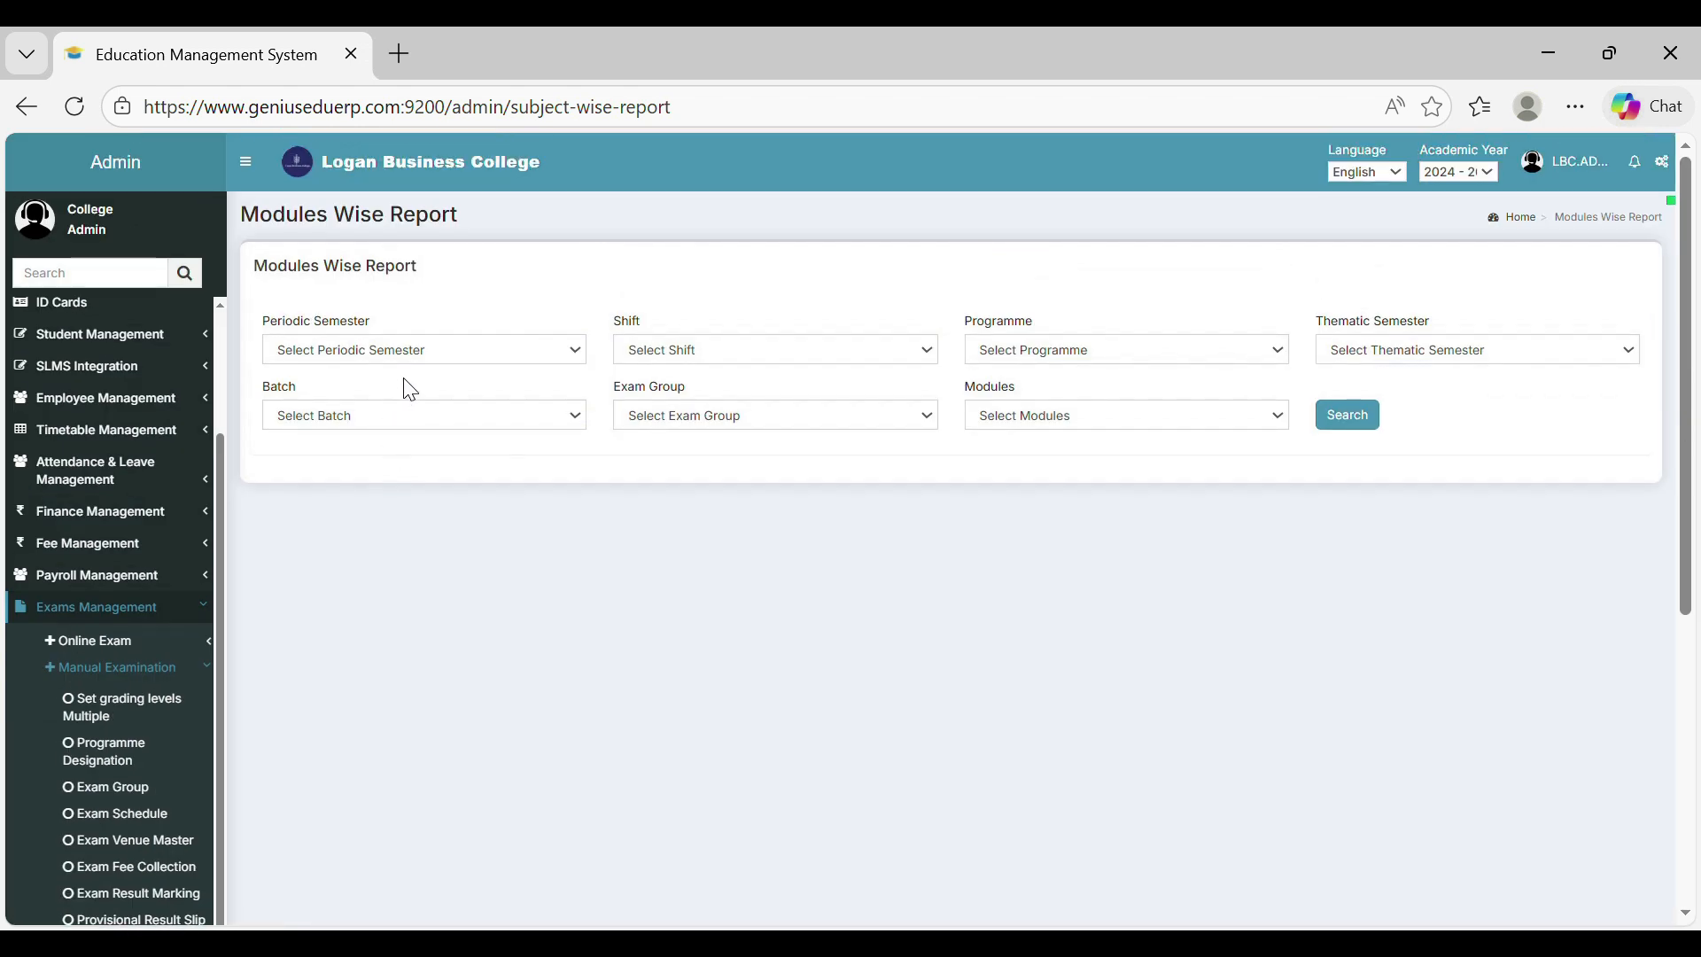
pyautogui.click(439, 357)
pyautogui.click(364, 451)
pyautogui.click(680, 361)
pyautogui.click(676, 434)
pyautogui.click(1052, 359)
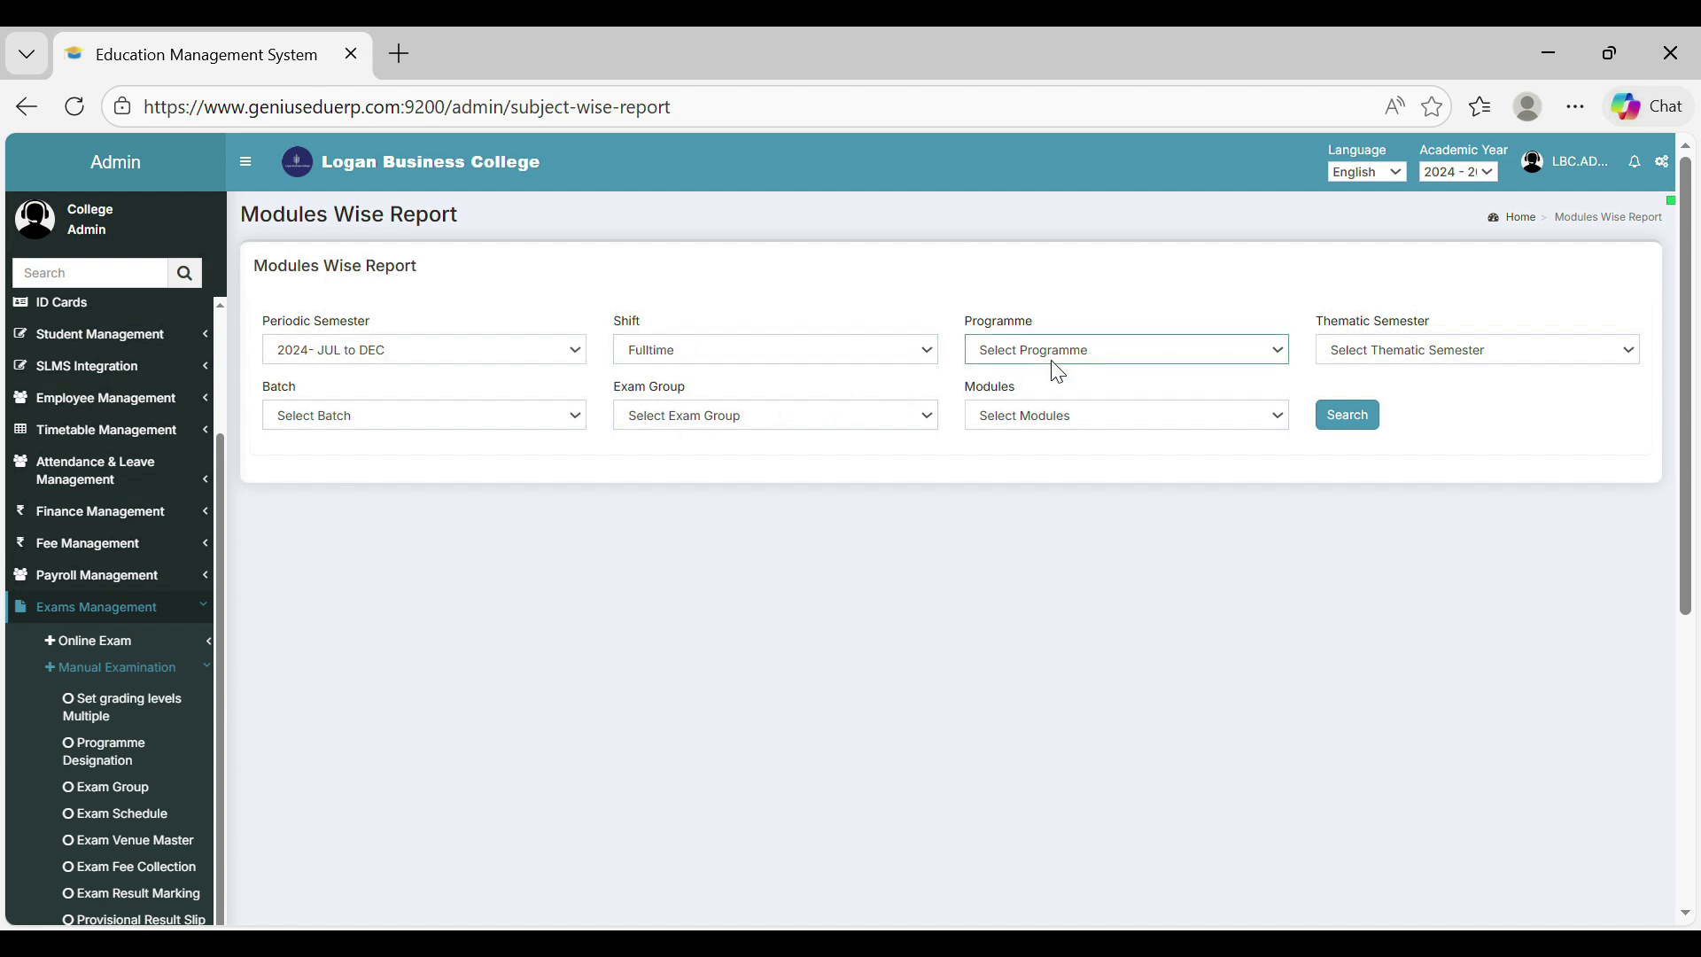
pyautogui.click(1093, 763)
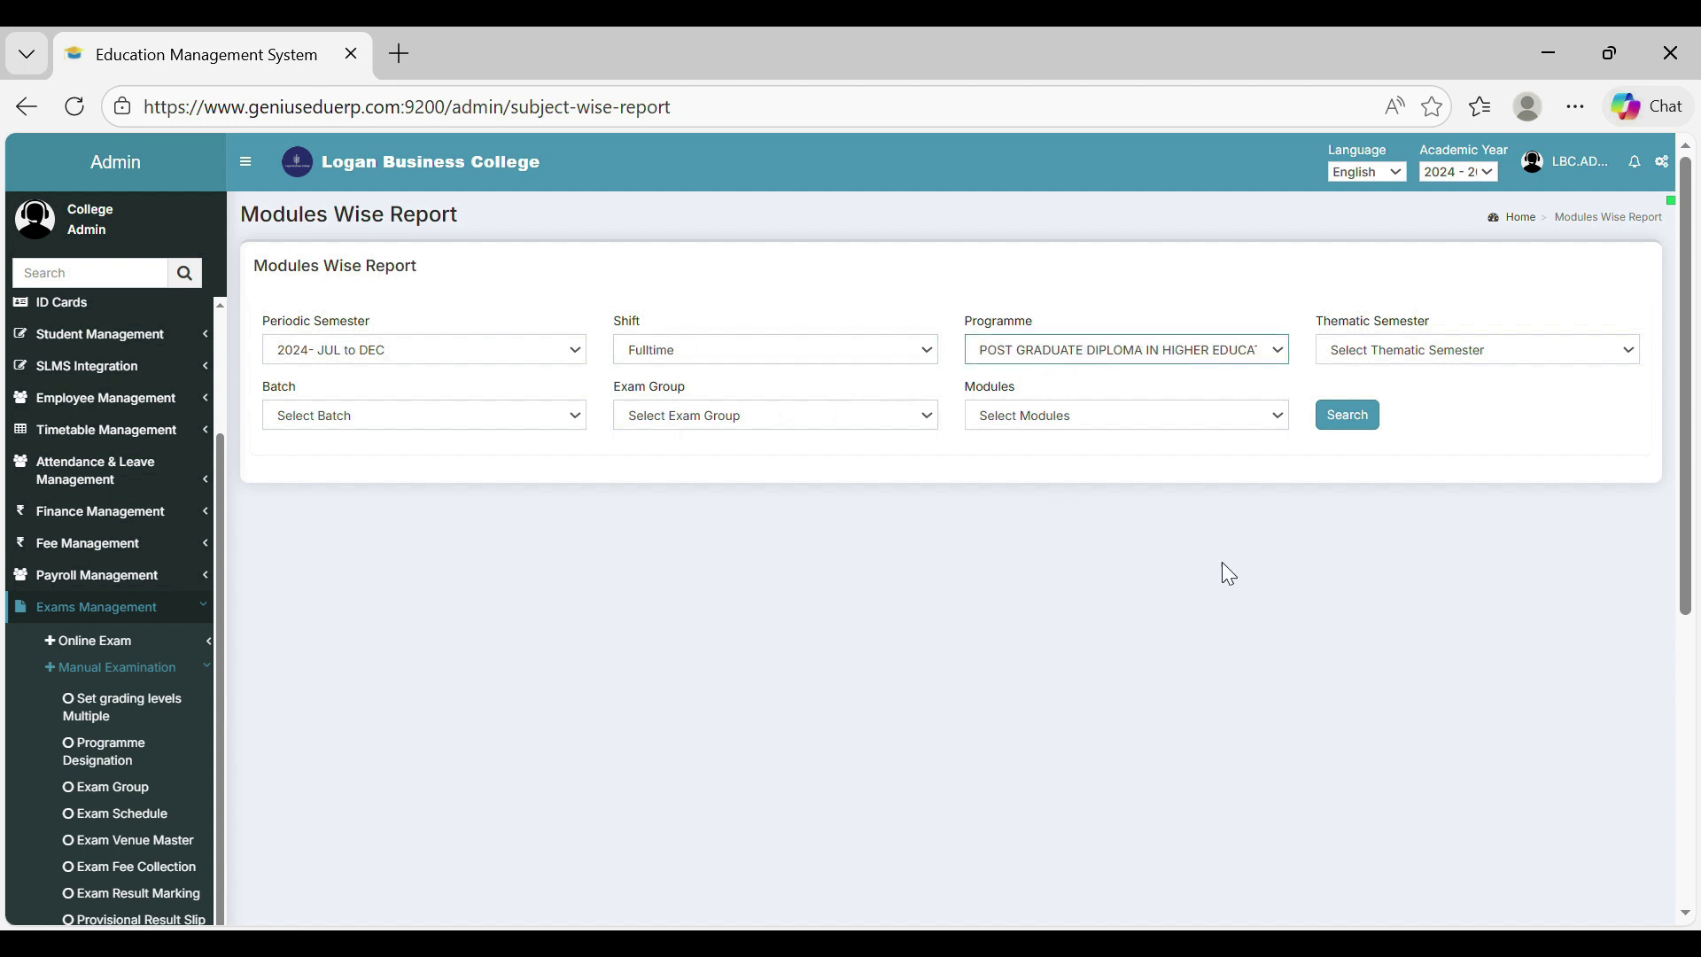
pyautogui.click(1376, 365)
pyautogui.click(1379, 431)
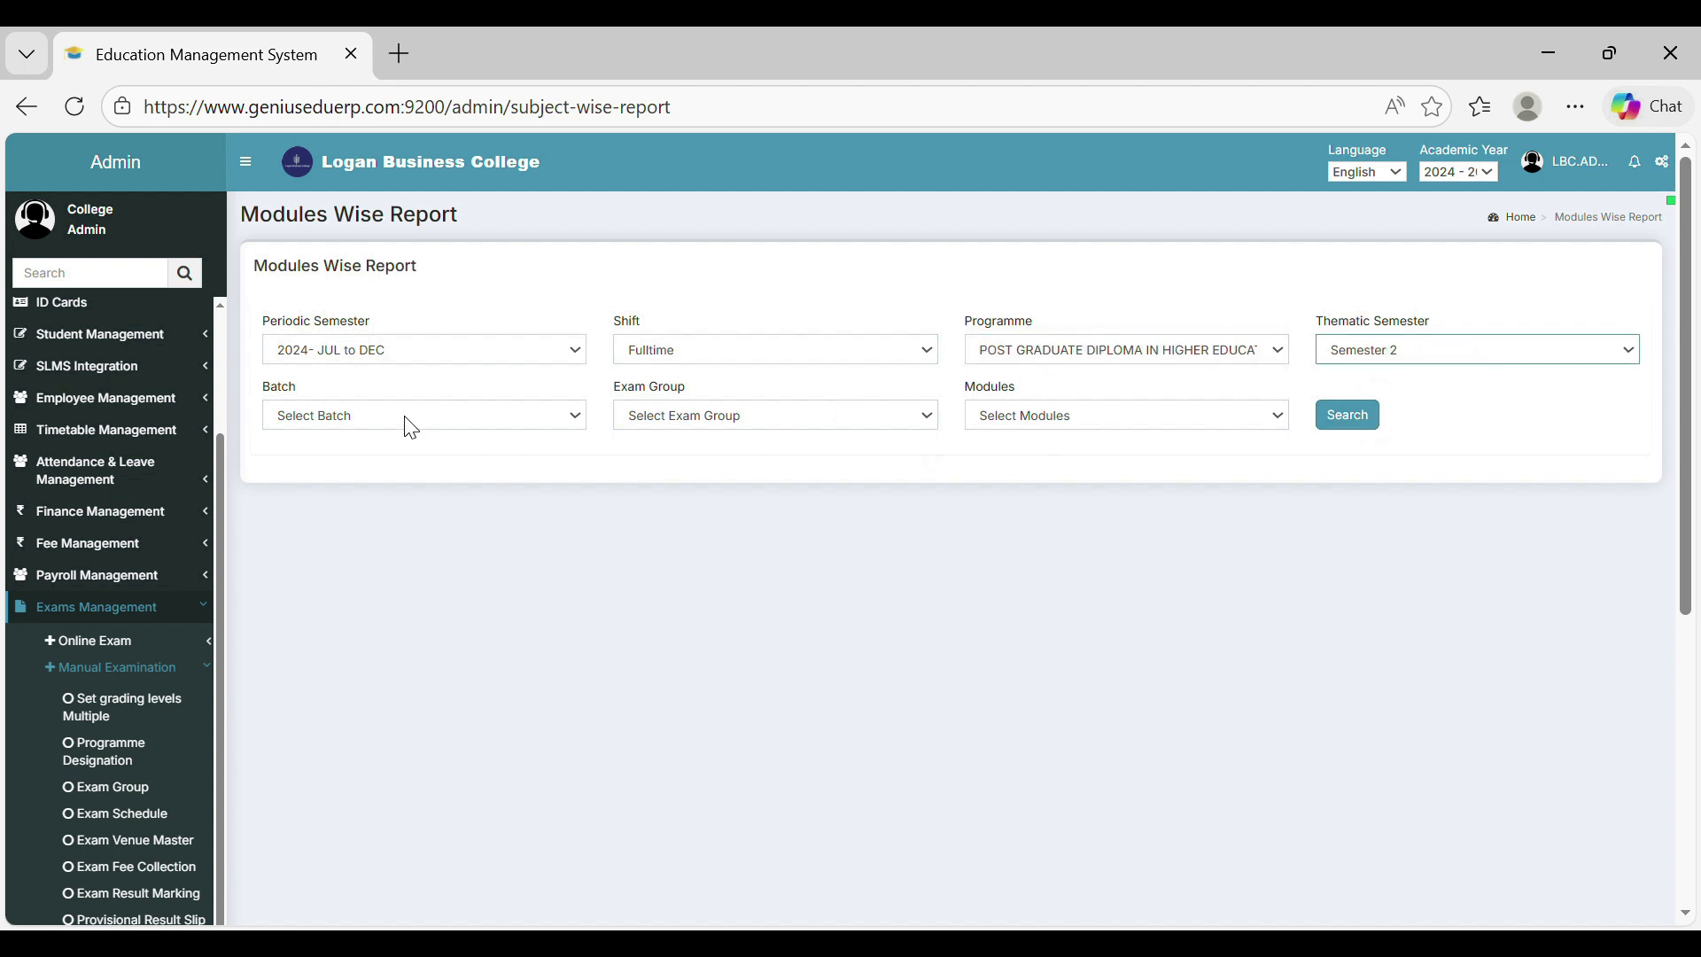
# - Generate the modules-wise report for batch 2024-JUL-FT-TM-20240701, exam group new_Exam_2026 and module Social Inclusion in Higher Education, and look through its chart
pyautogui.click(395, 428)
pyautogui.click(387, 495)
pyautogui.click(767, 423)
pyautogui.click(746, 489)
pyautogui.click(1043, 429)
pyautogui.click(1043, 499)
pyautogui.click(1356, 418)
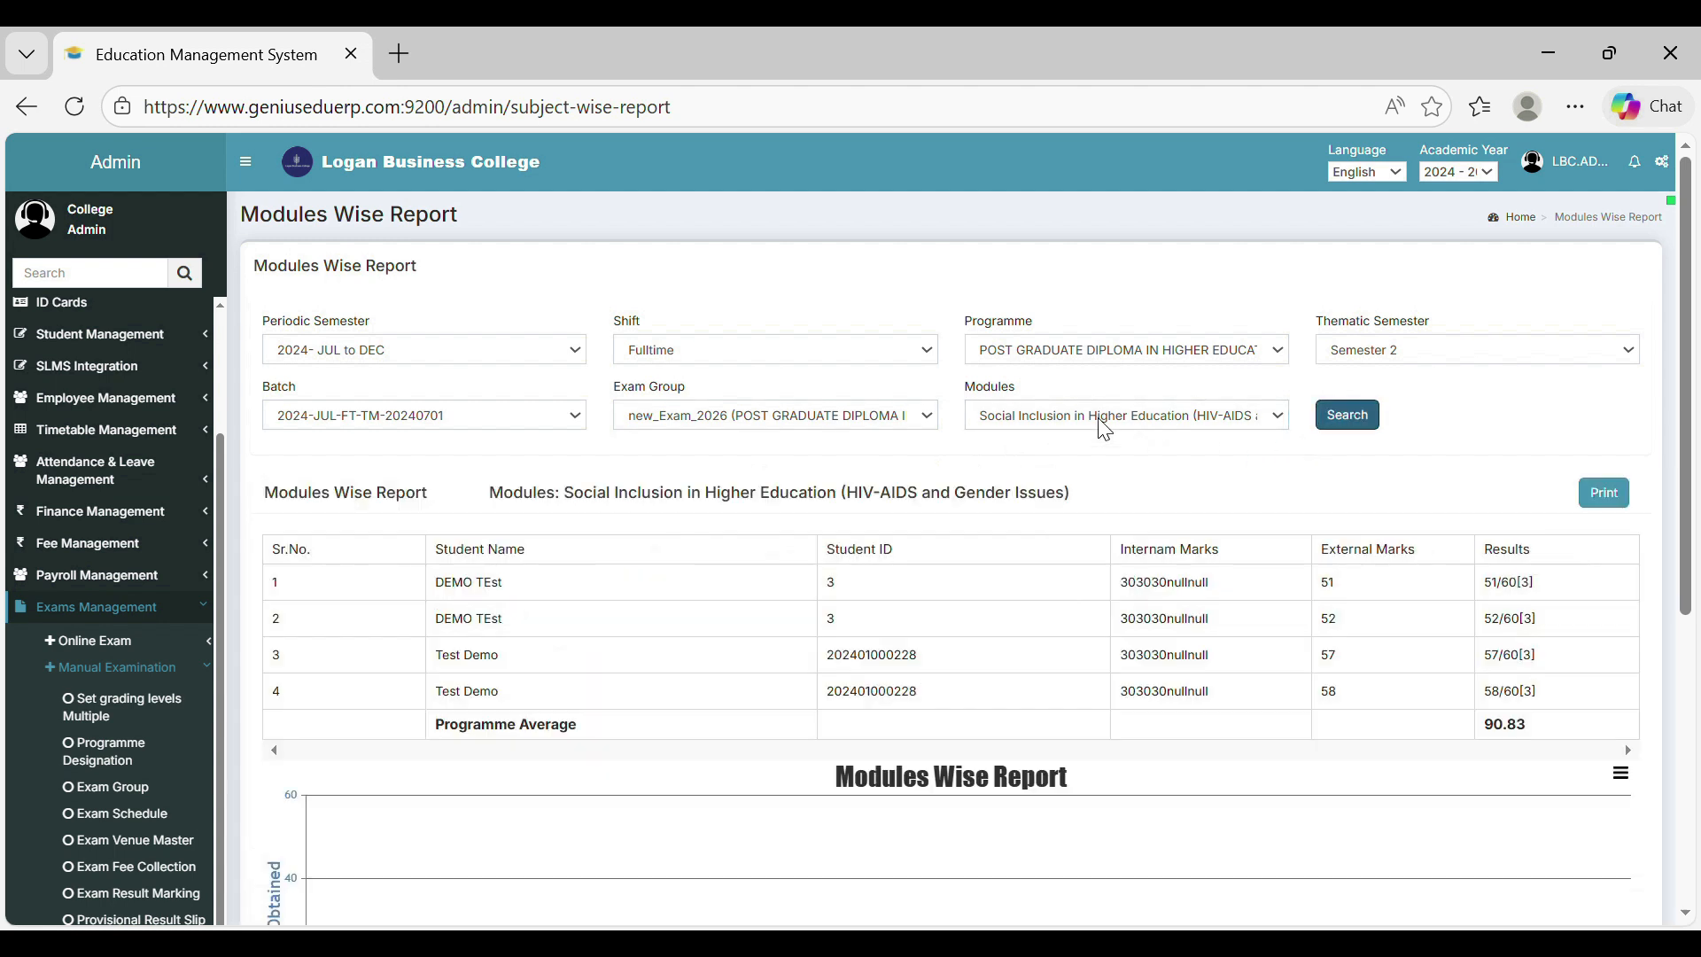
pyautogui.scroll(-3, 999, 418)
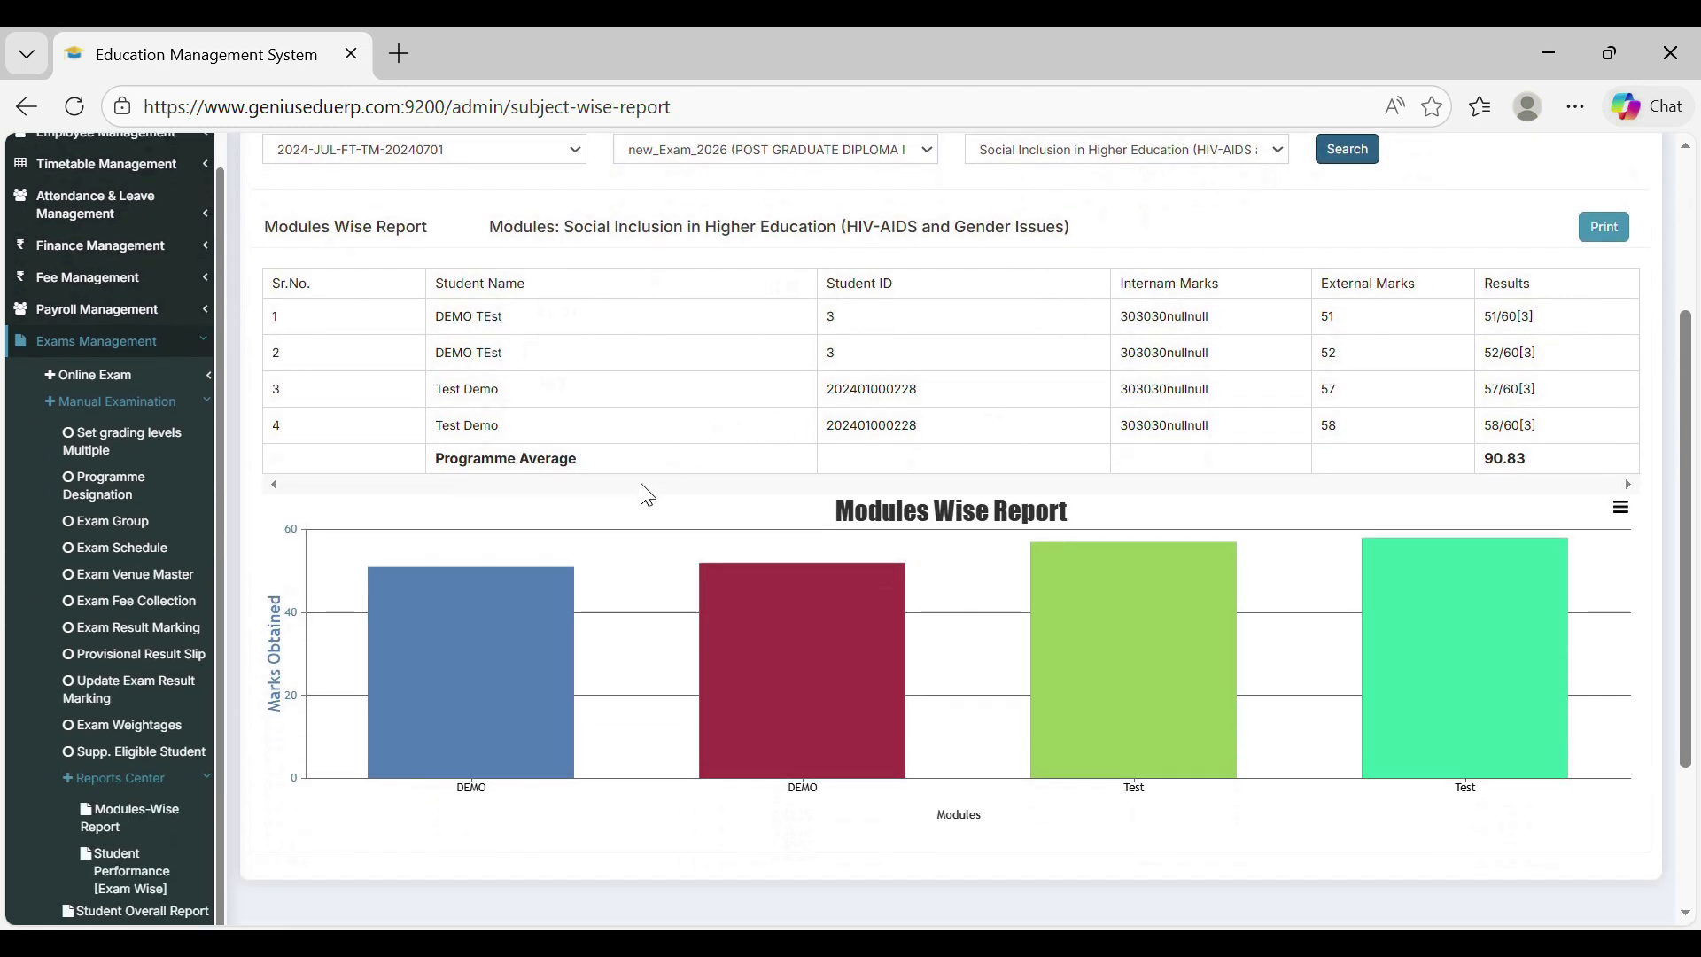
# - Open the exam-wise Student Performance report and filter it by 2024- JUL to DEC, Post Graduate Diploma in Higher Education, Semester 2 and batch 2024-JUL-FT-TM-20240701
pyautogui.click(113, 873)
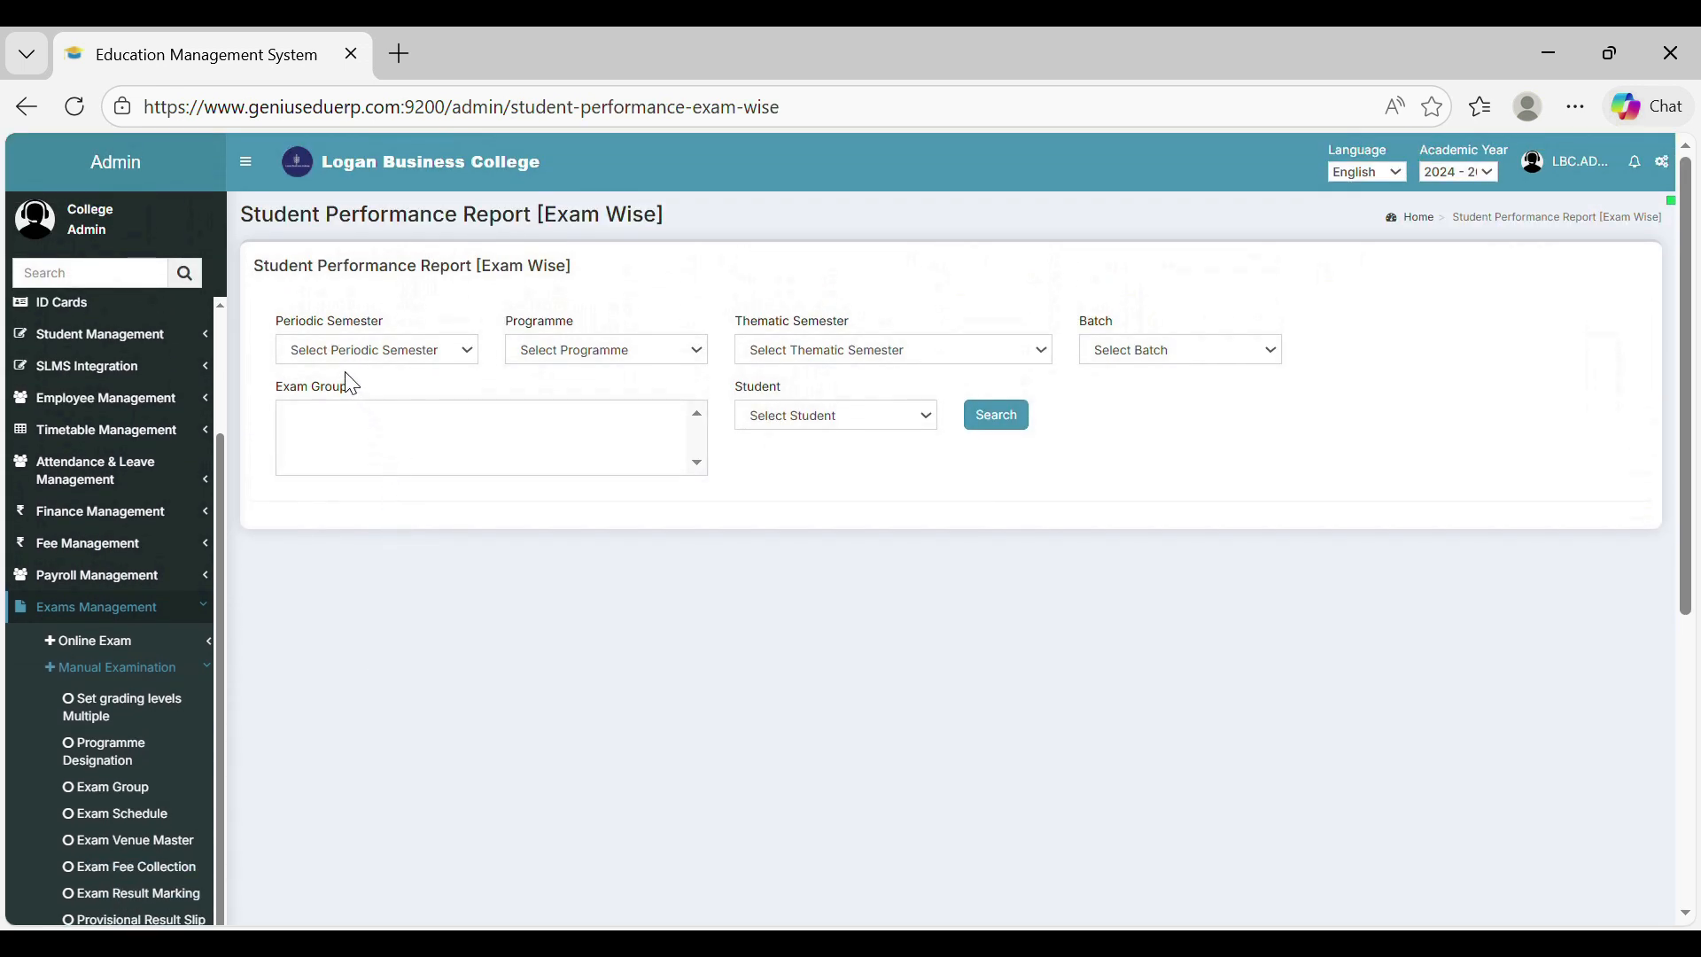
pyautogui.click(374, 359)
pyautogui.click(372, 467)
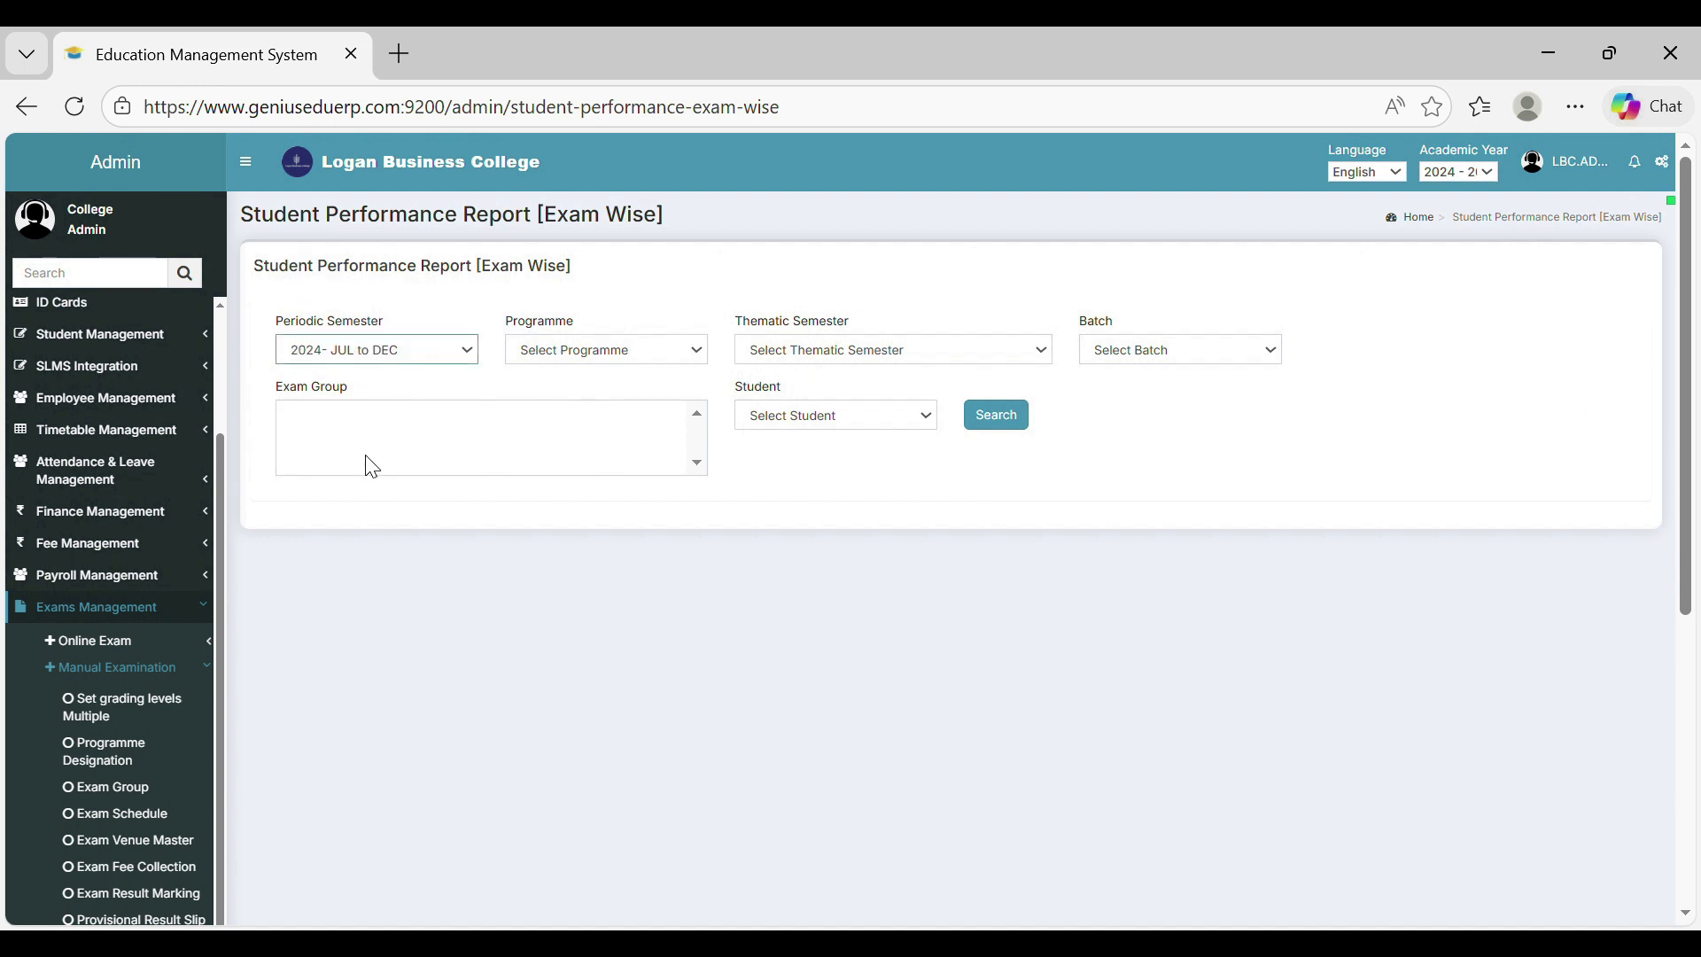
pyautogui.click(578, 345)
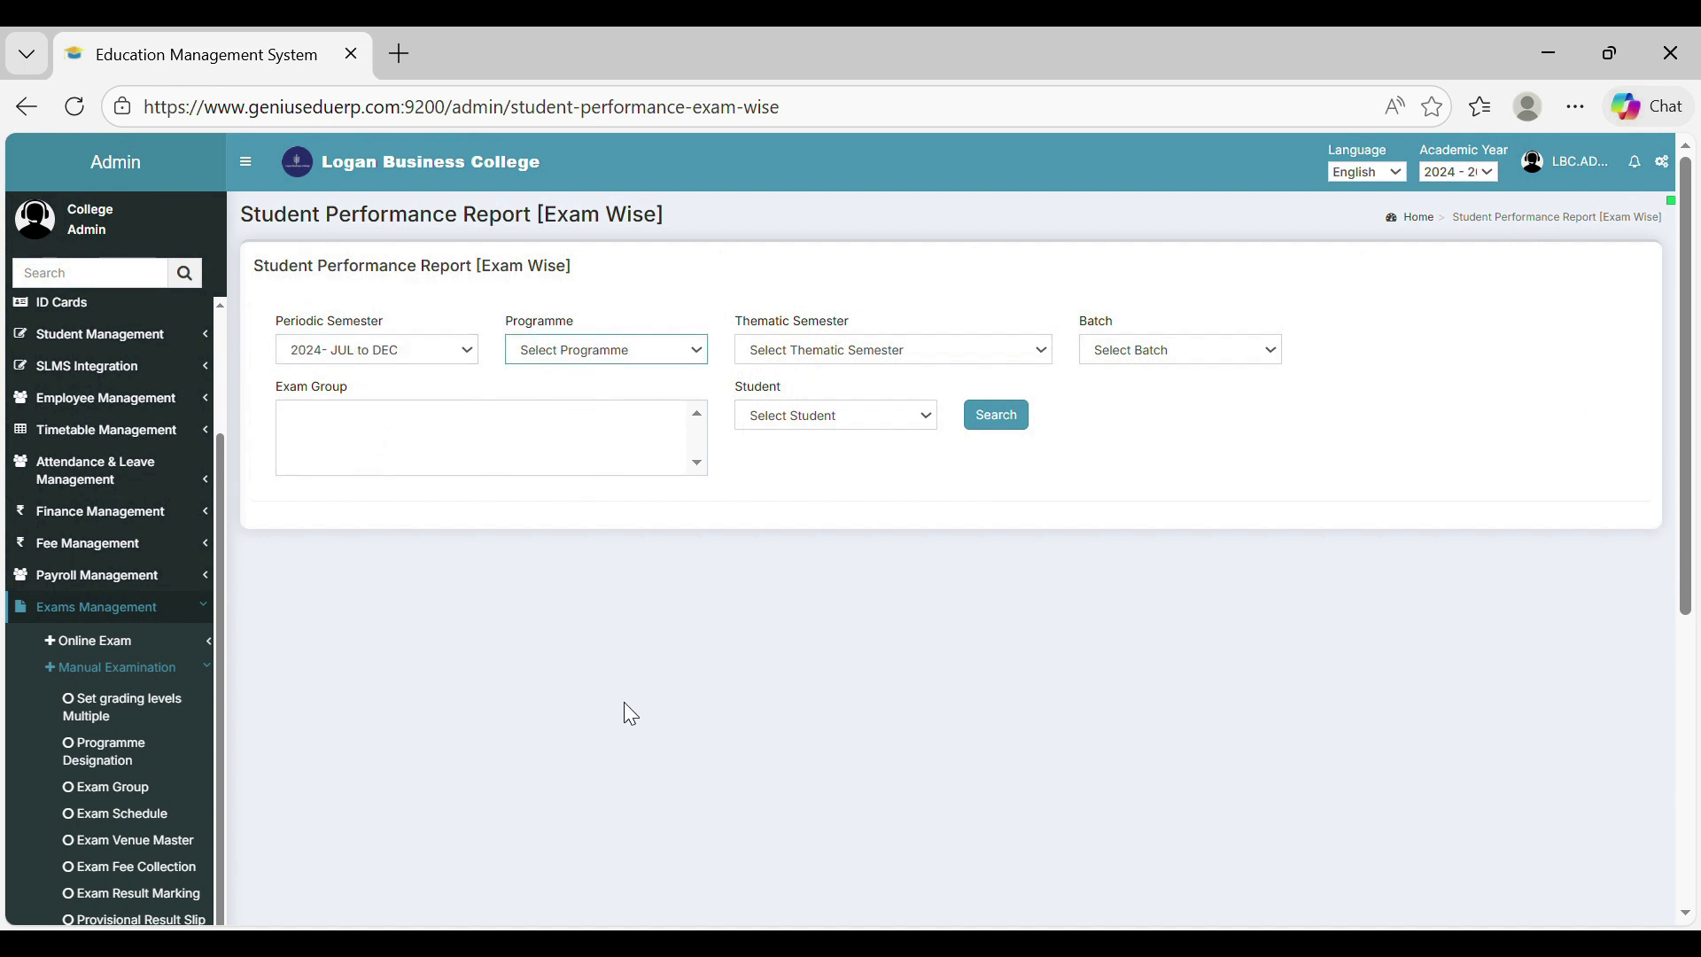
pyautogui.click(605, 856)
pyautogui.click(824, 351)
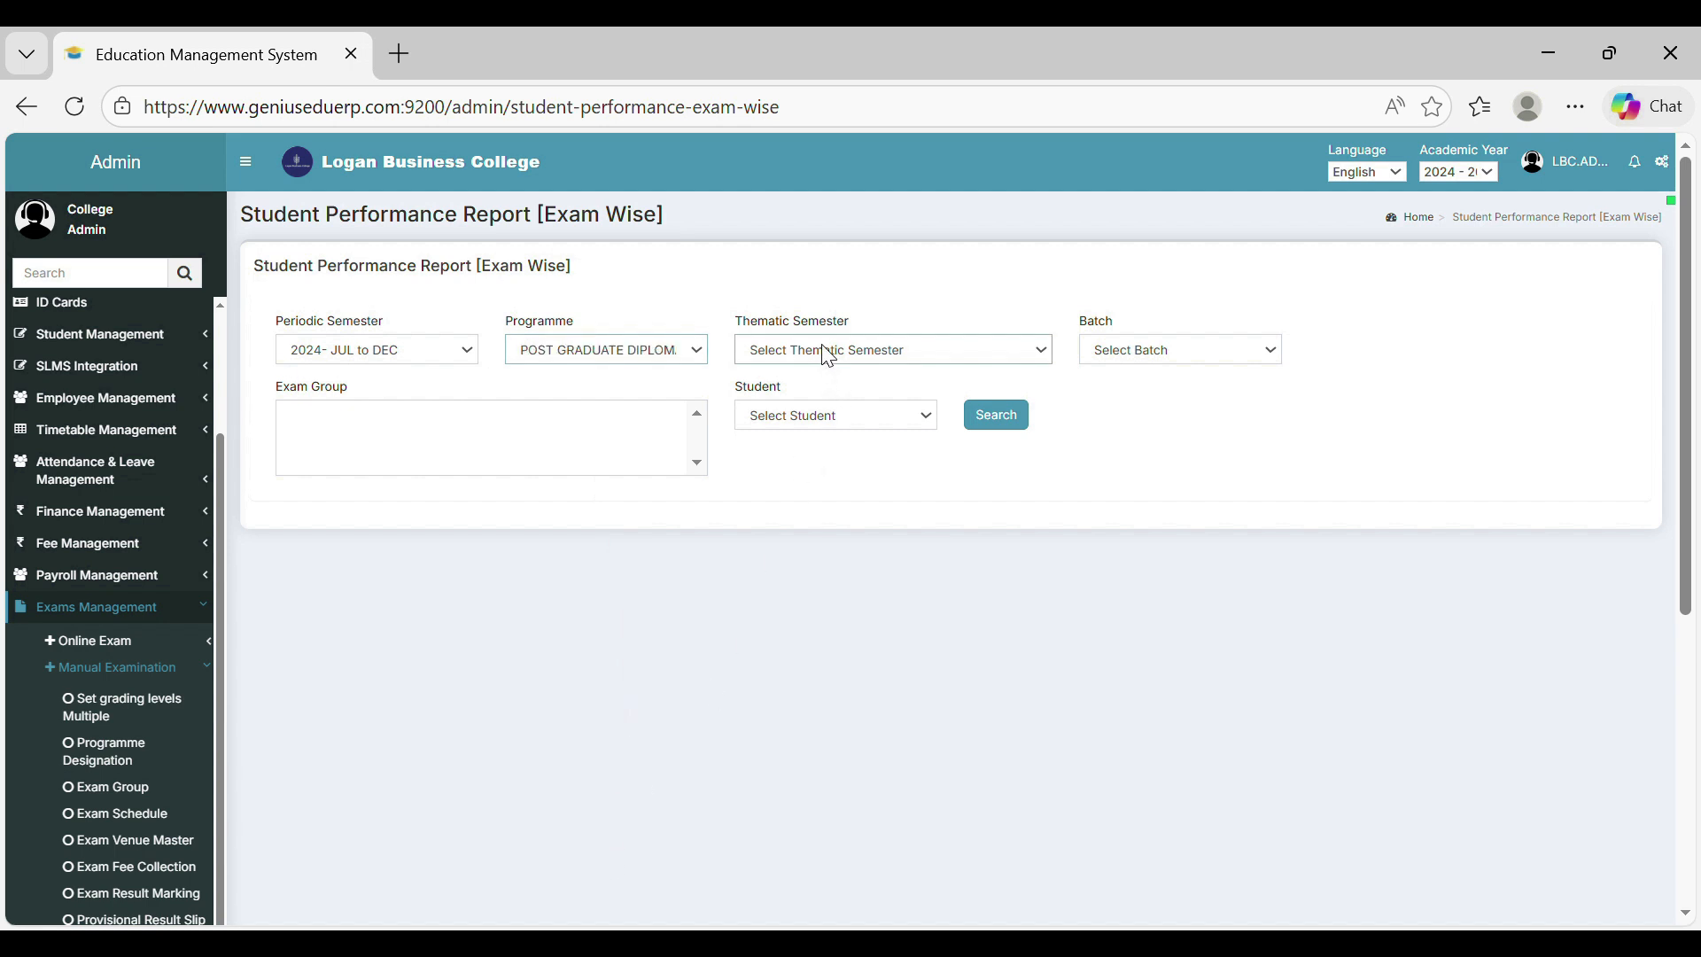
pyautogui.click(817, 416)
pyautogui.click(1118, 355)
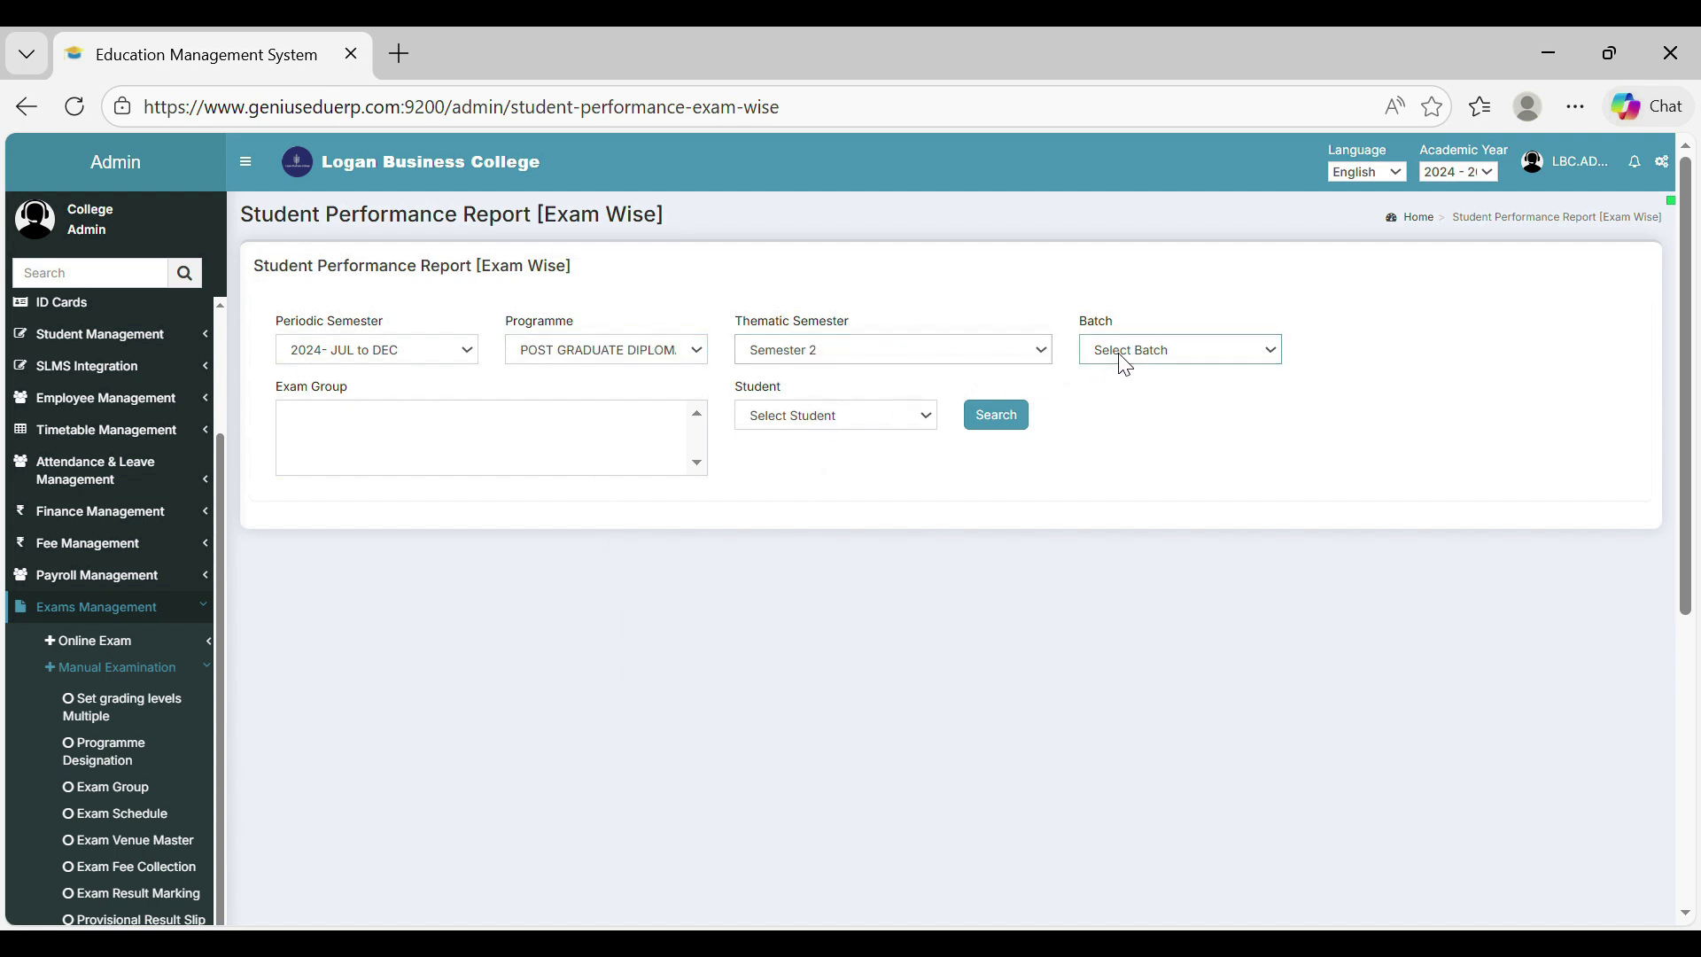
pyautogui.click(1128, 422)
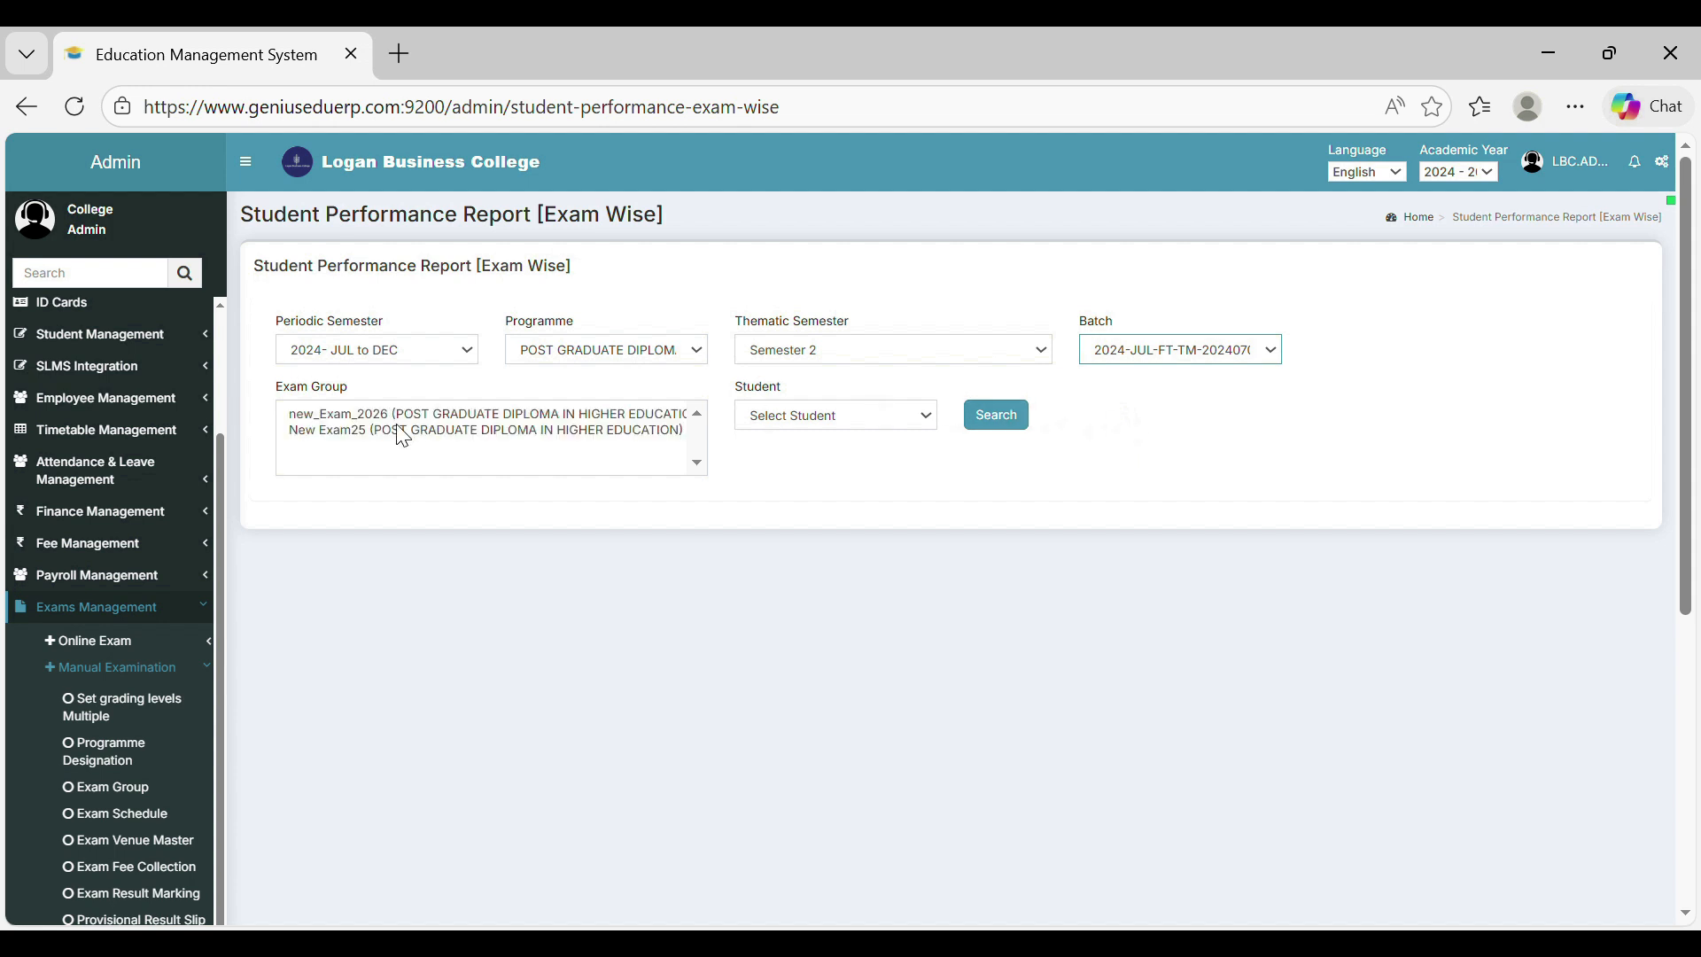
# - Generate the demo student's exam-wise performance report for exam group new_Exam_2026 and look through the marks and chart
pyautogui.click(383, 414)
pyautogui.click(809, 417)
pyautogui.click(806, 493)
pyautogui.click(993, 418)
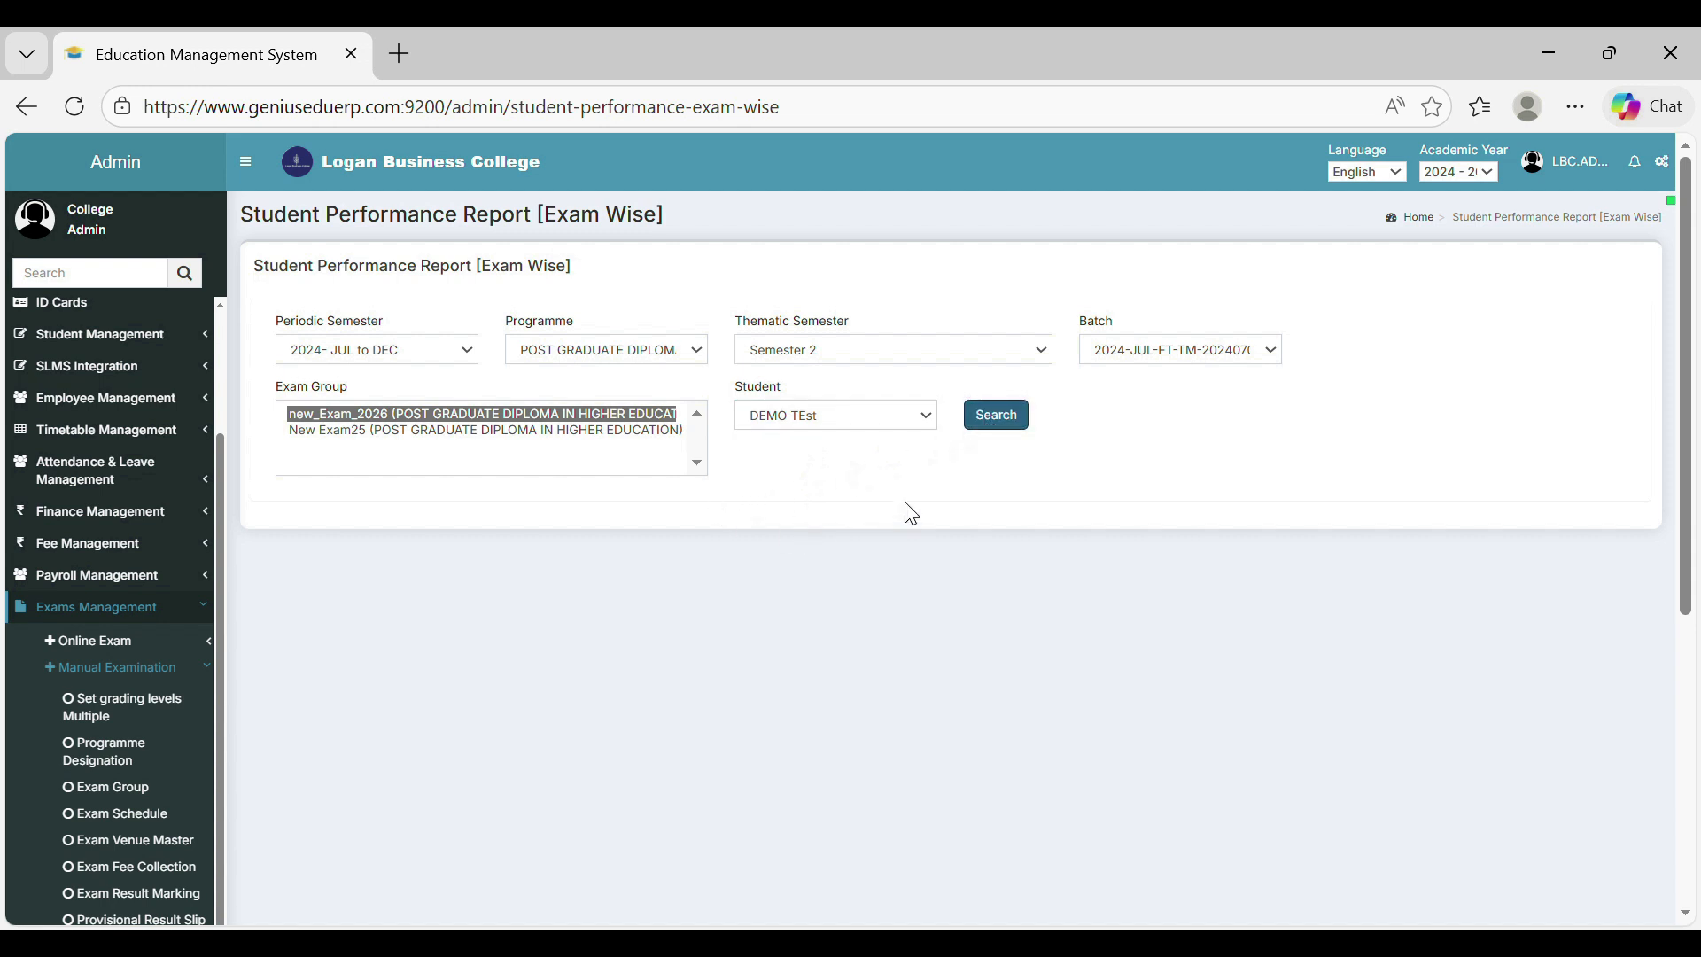
pyautogui.click(996, 423)
pyautogui.scroll(-3, 862, 461)
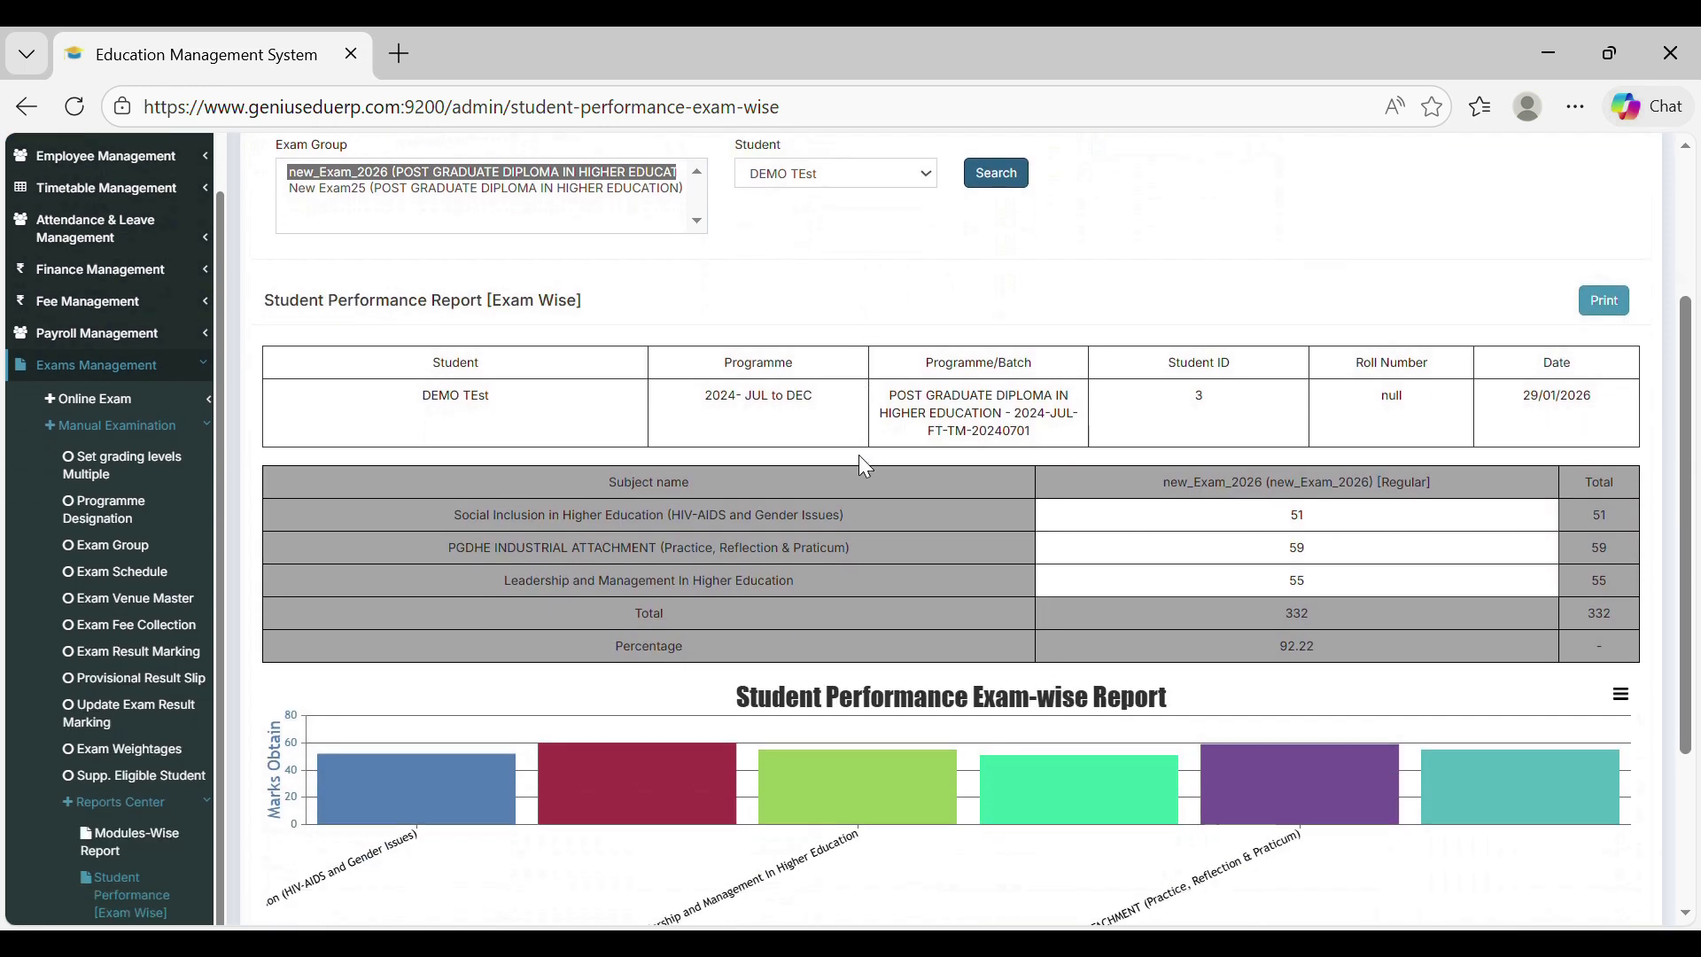
pyautogui.scroll(-2, 859, 457)
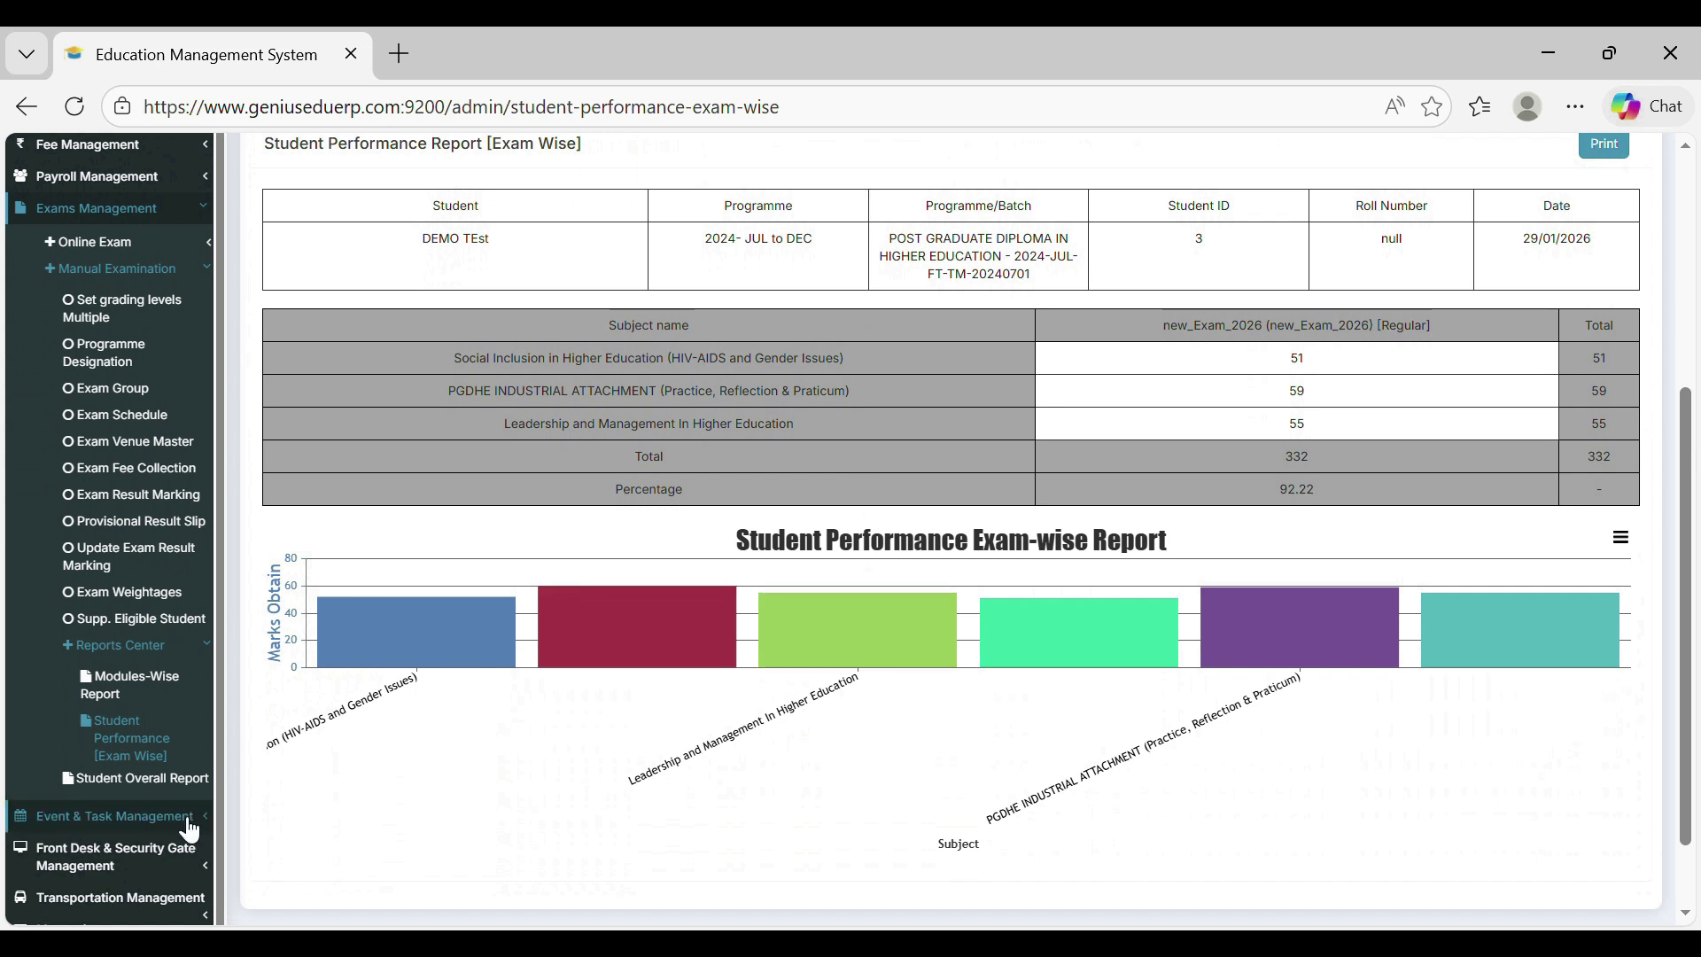
# - Open the Student Overall Report and set 2024- JUL to DEC, Post Graduate Diploma in Higher Education and batch 2024-JUL-FT-TM-20240701
pyautogui.click(107, 778)
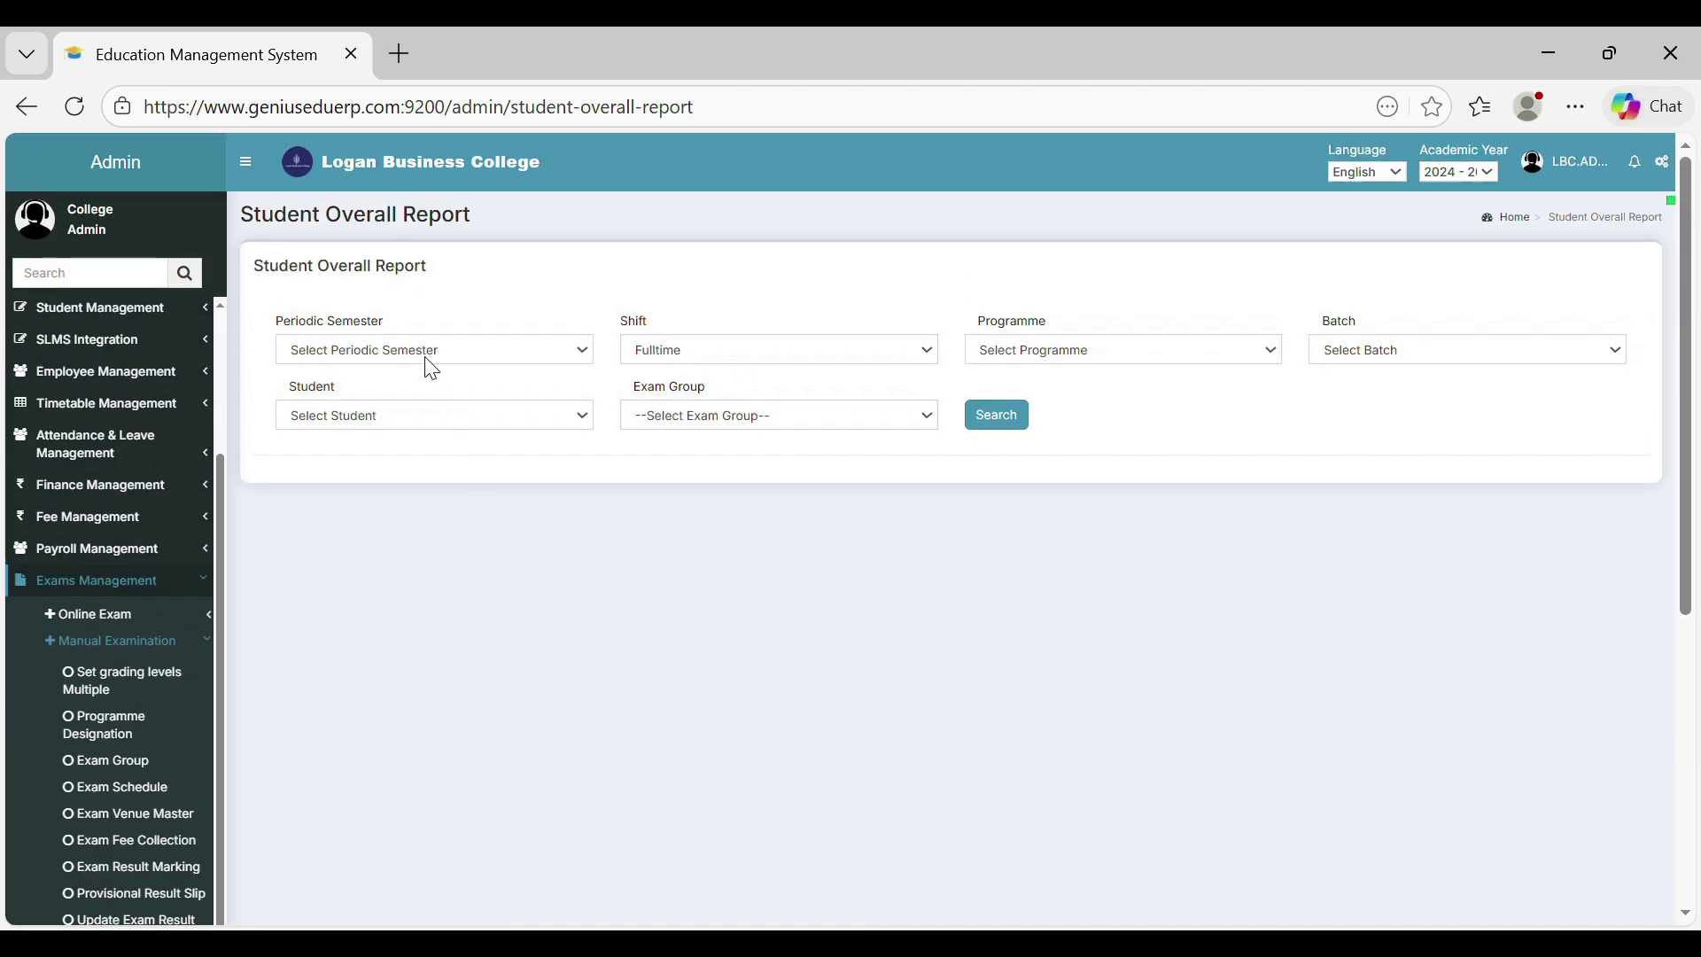
pyautogui.click(431, 368)
pyautogui.click(388, 461)
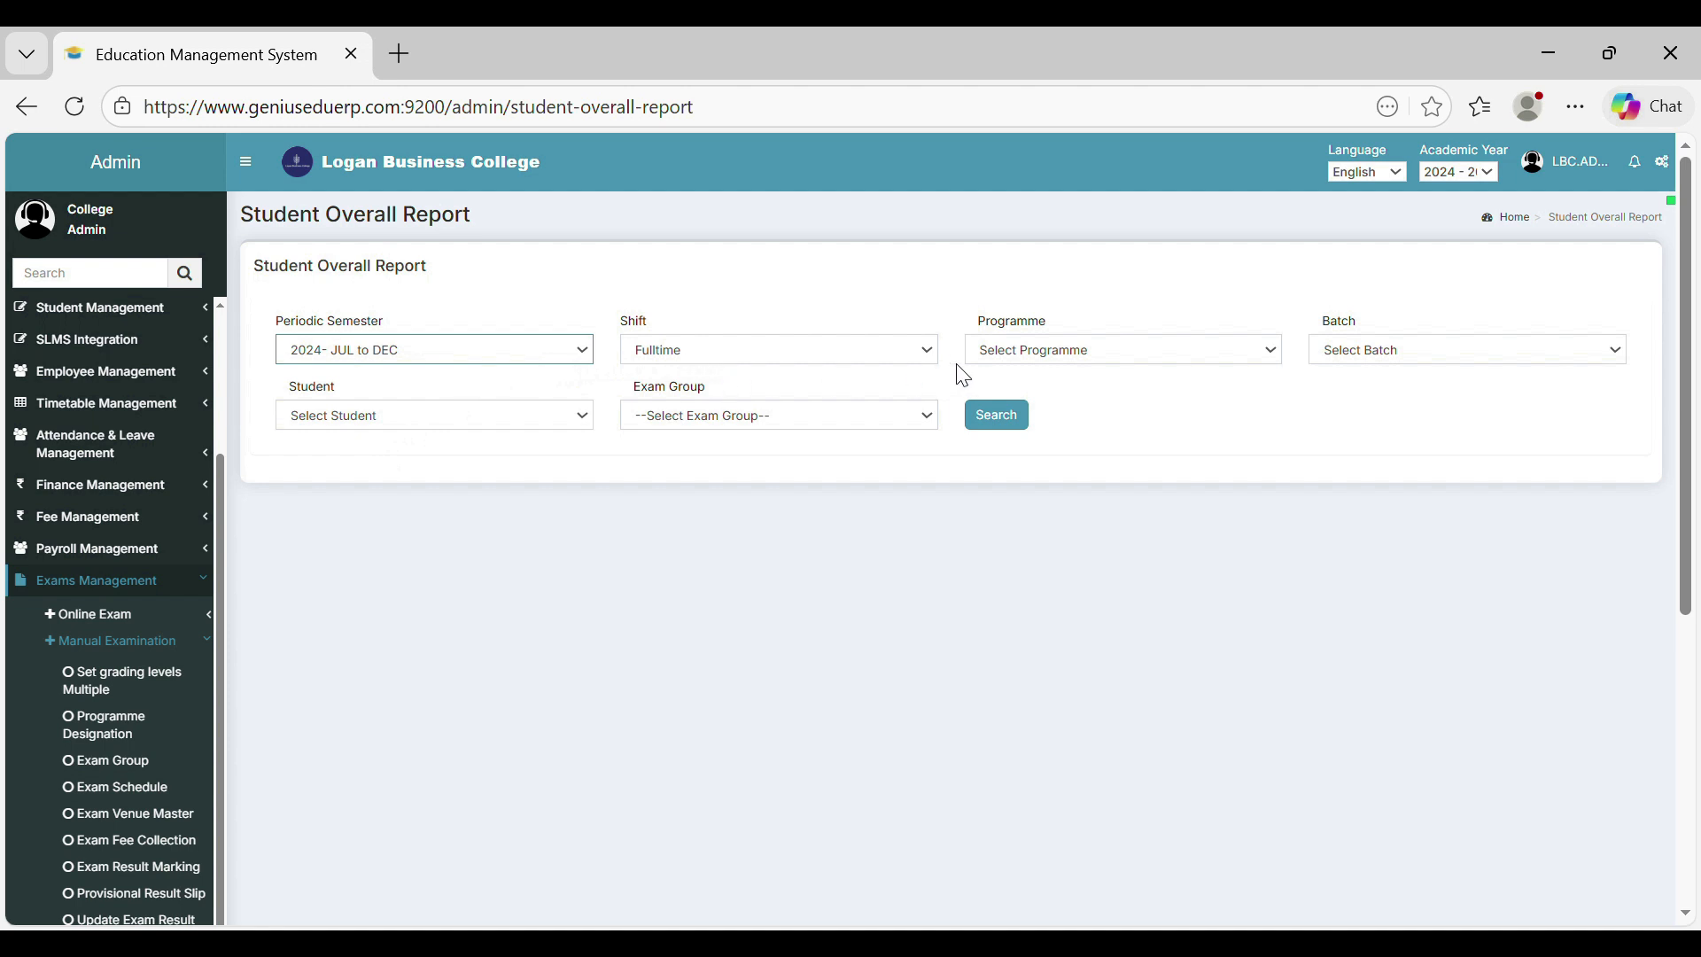
pyautogui.click(1034, 353)
pyautogui.click(1115, 771)
pyautogui.click(1352, 351)
pyautogui.click(1364, 432)
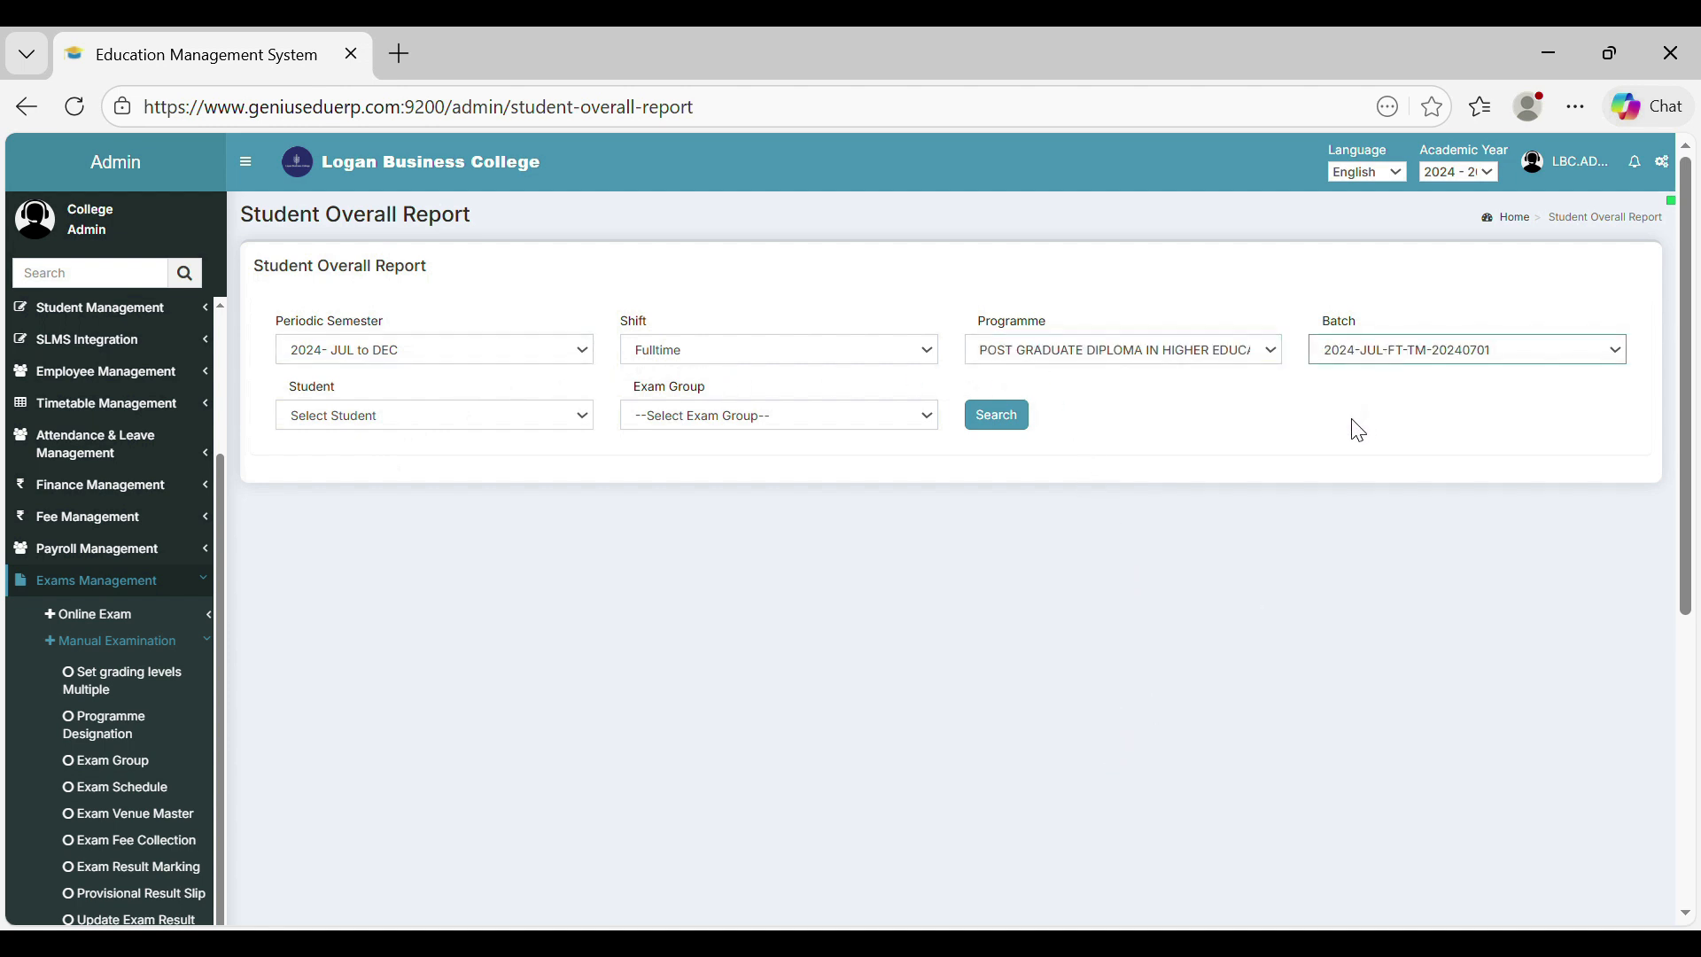
# - Generate the student overall report for the test student and exam group new_Exam_2026
pyautogui.click(470, 415)
pyautogui.click(360, 480)
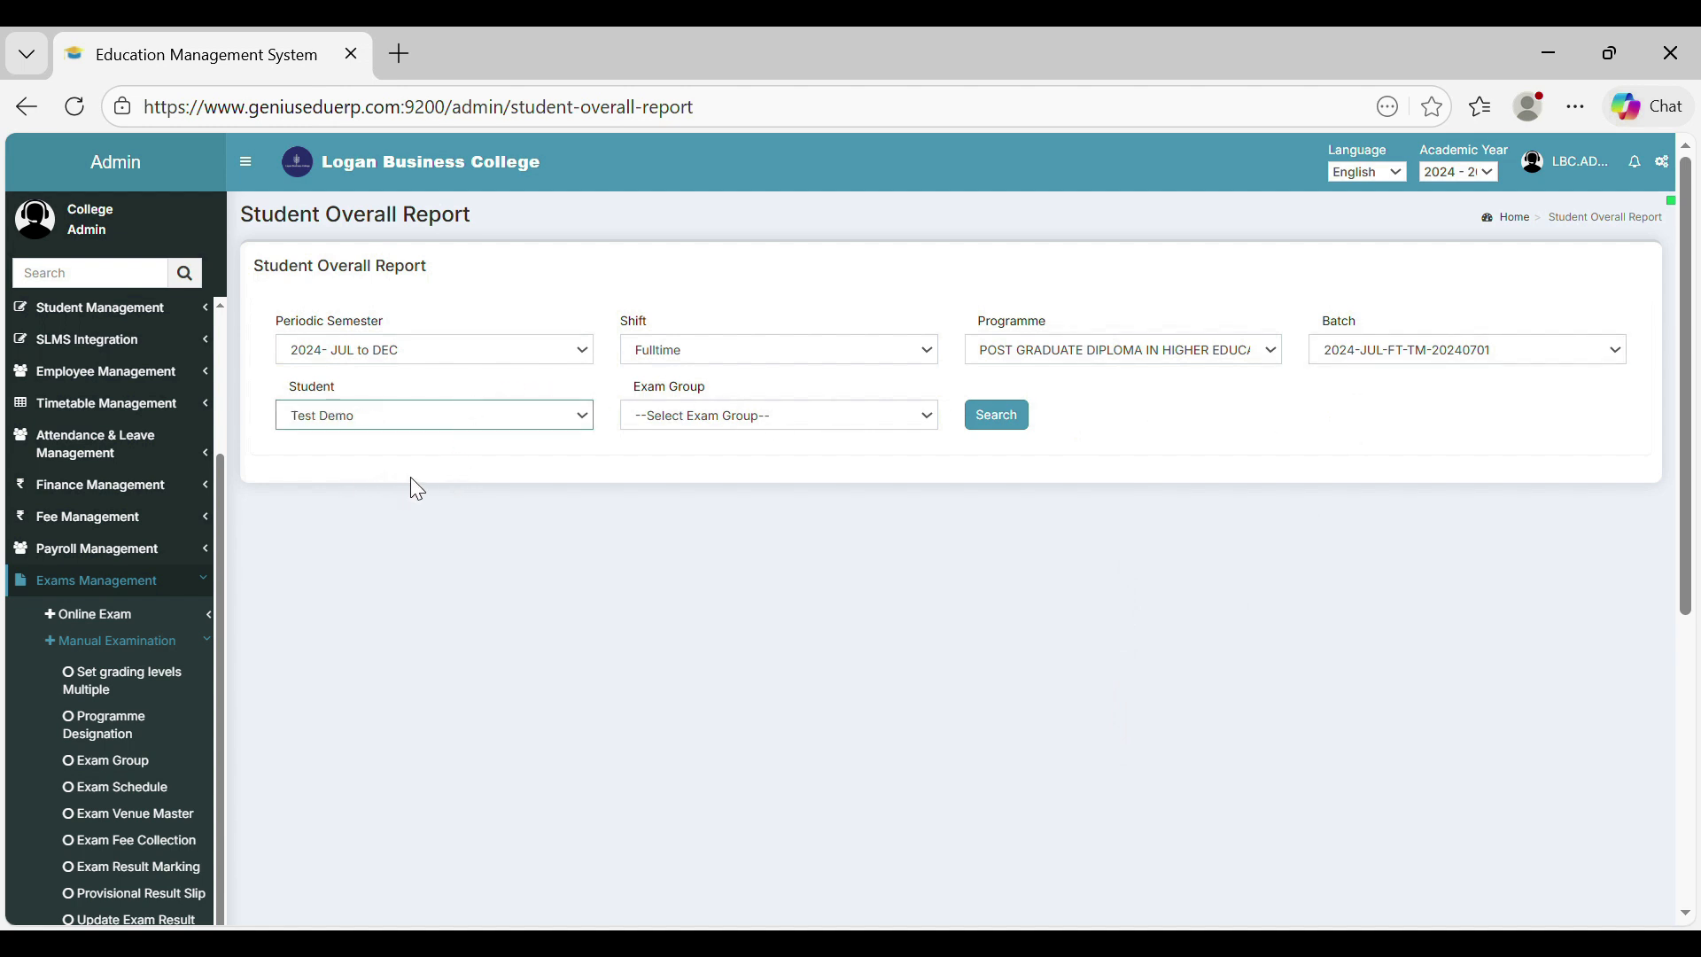
pyautogui.click(785, 417)
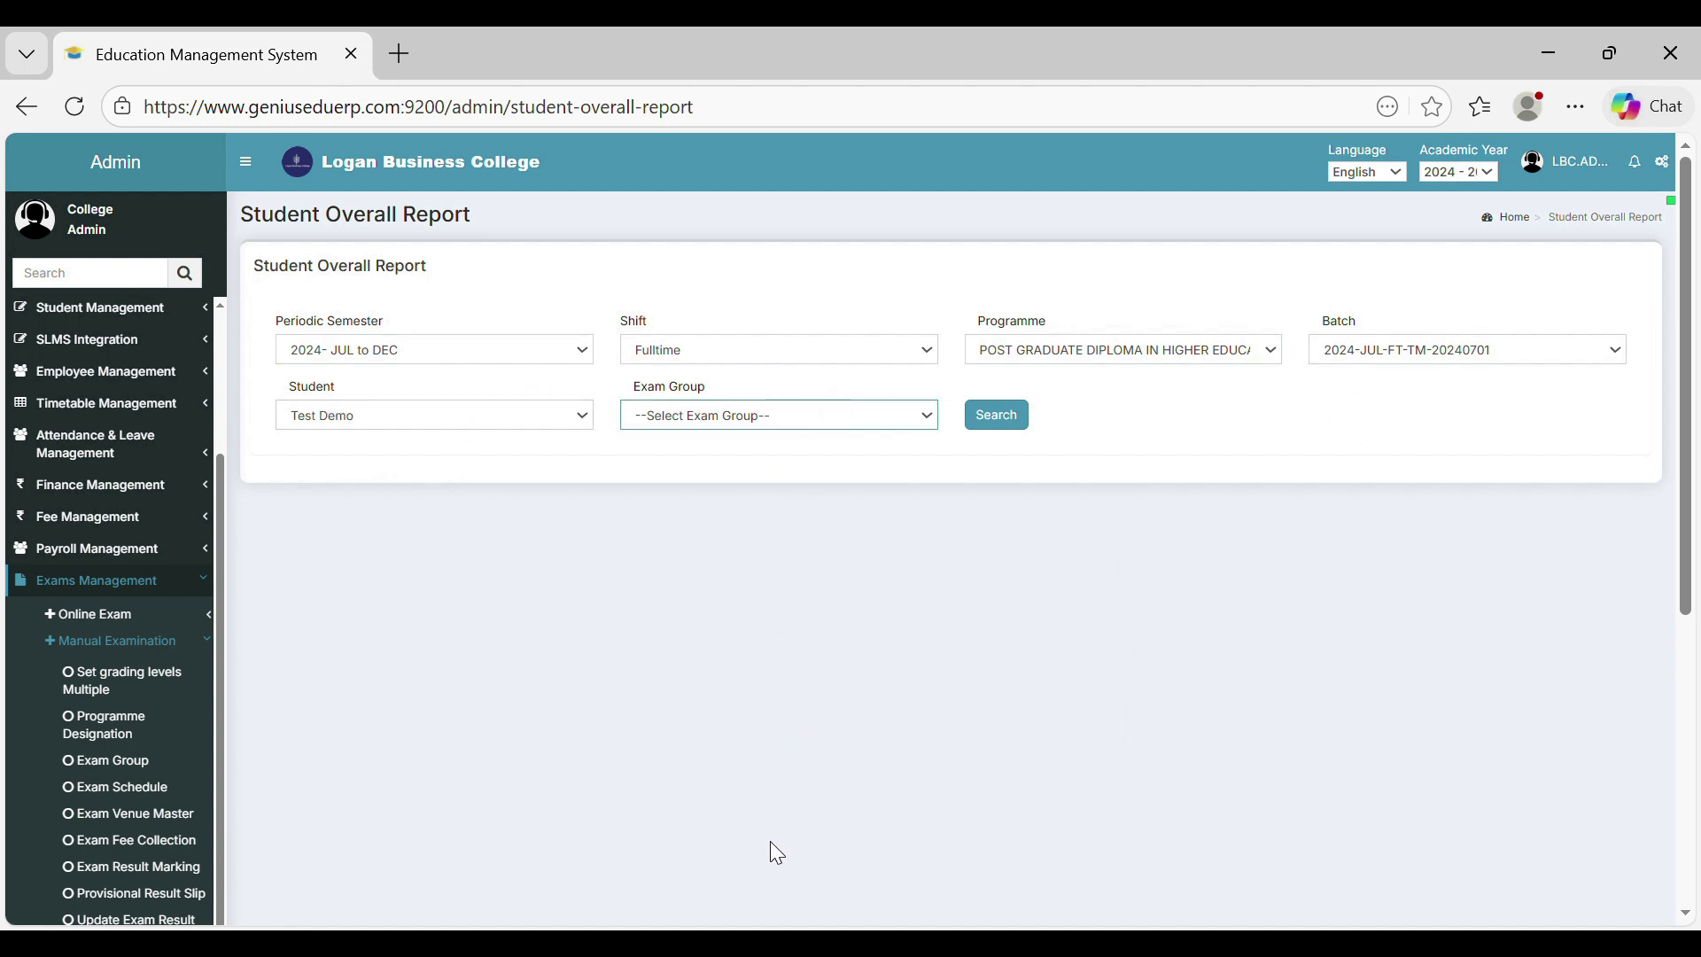
pyautogui.click(698, 886)
pyautogui.click(1022, 425)
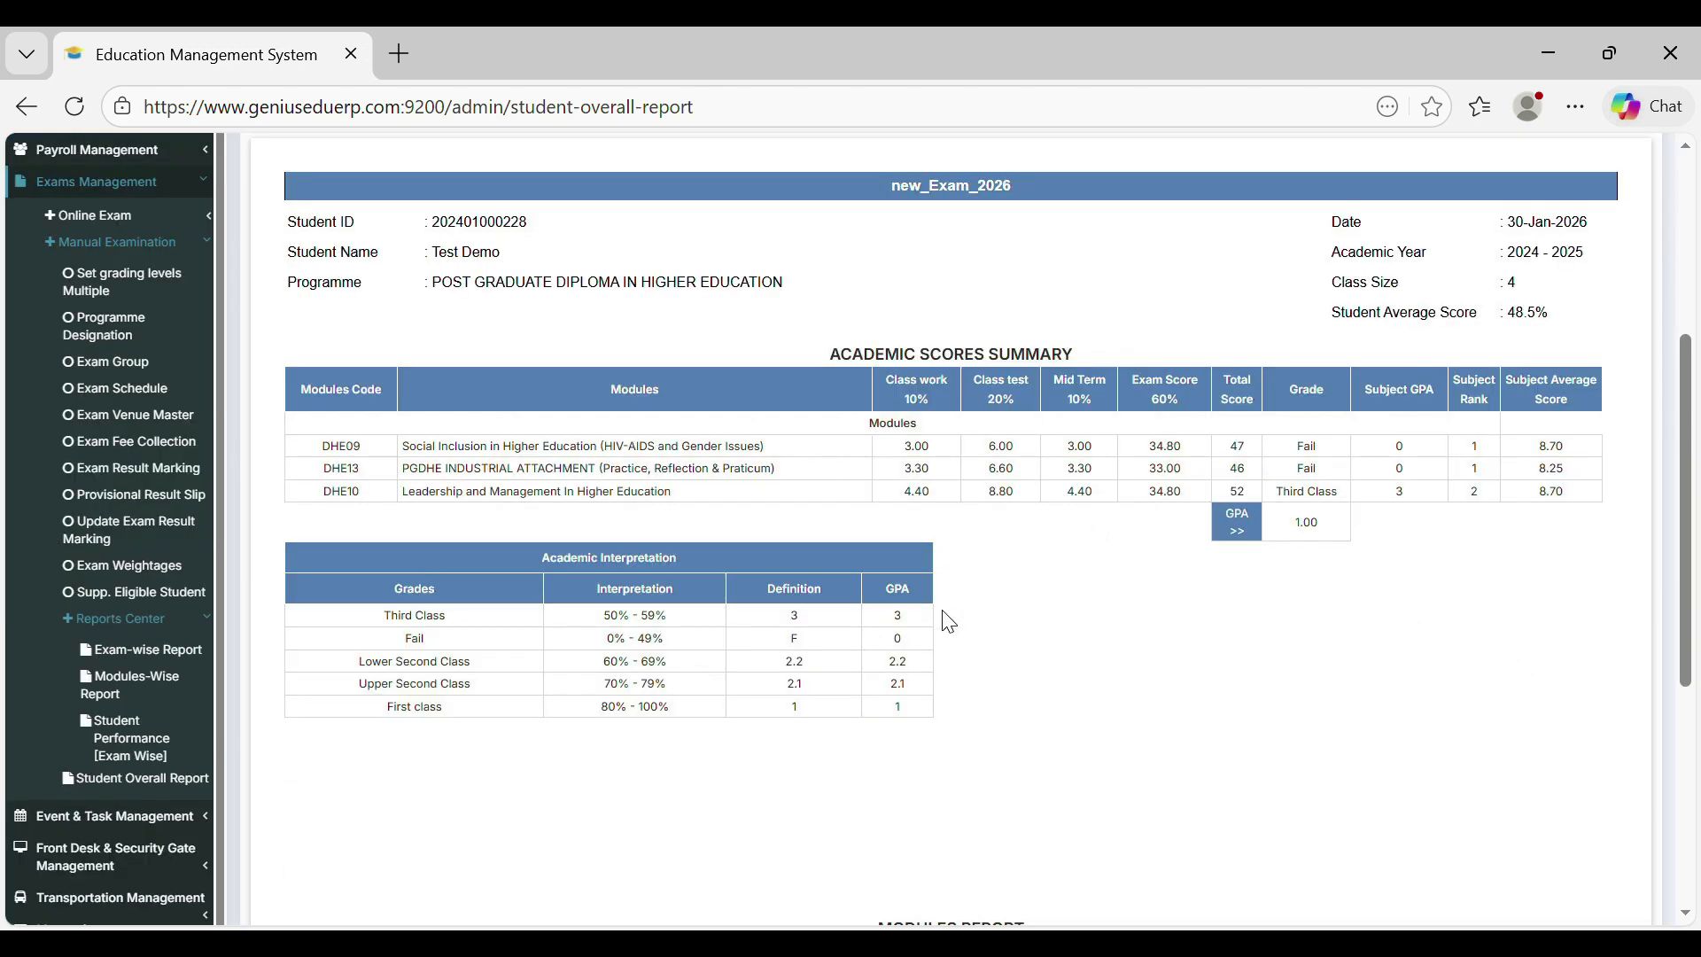
# - Open the print preview of the generated student overall report and look through its pages
pyautogui.scroll(5, 1190, 445)
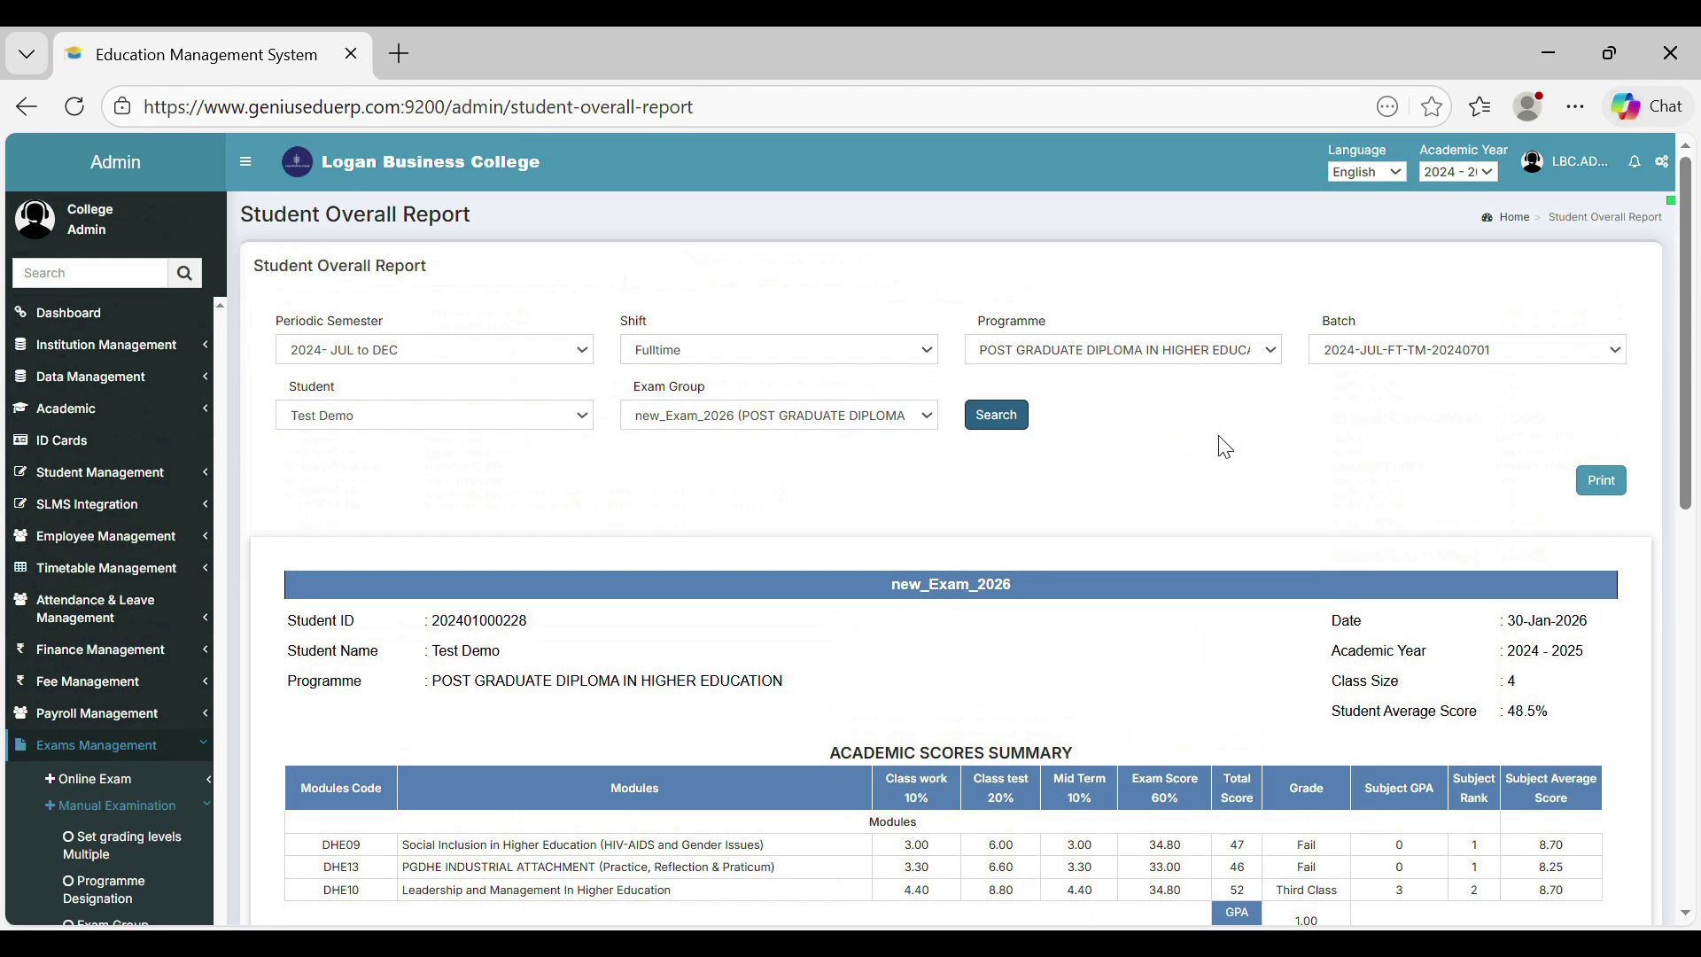
pyautogui.click(1602, 481)
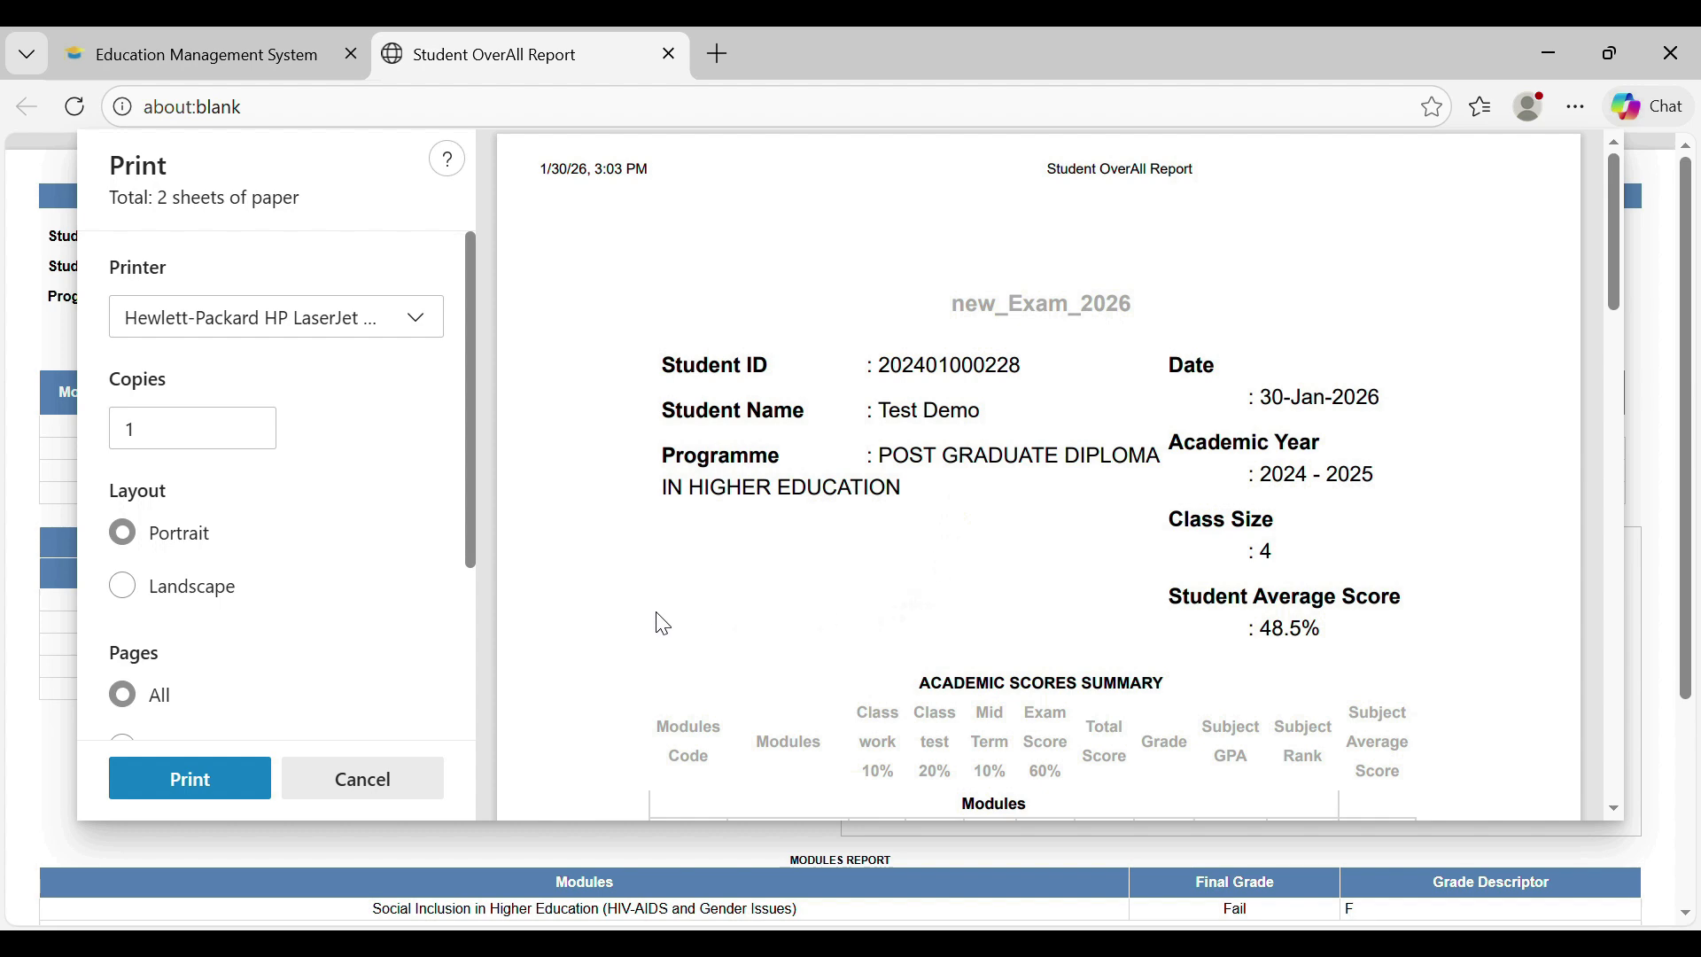
pyautogui.scroll(-3, 660, 625)
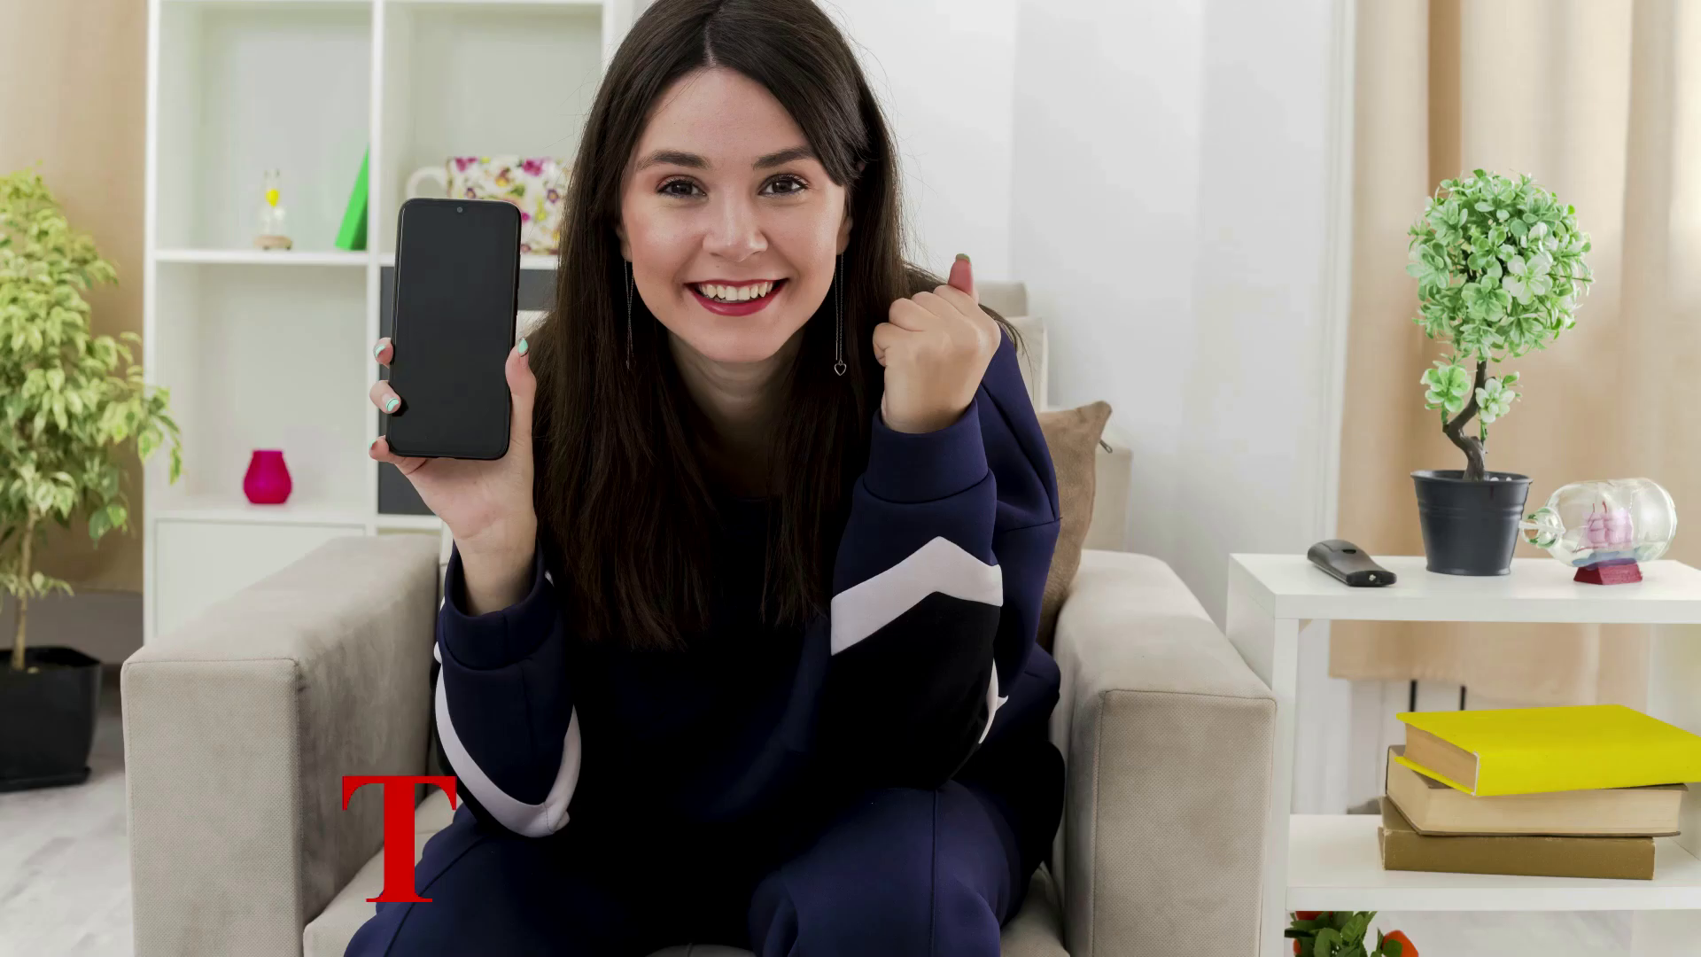